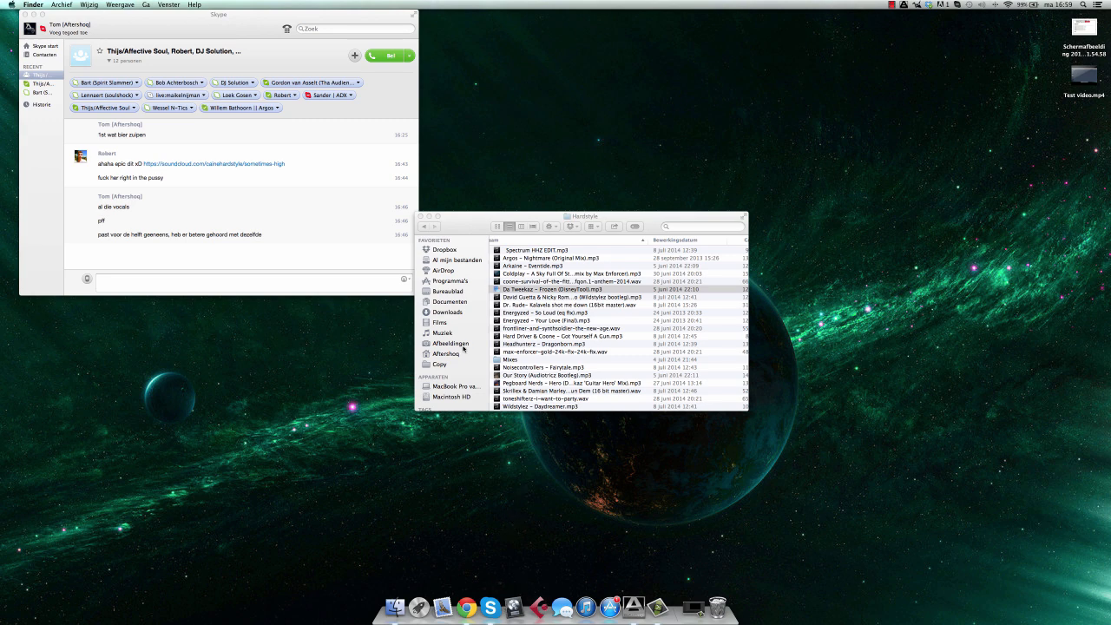
Step: Go to the Muziek folder in Finder
left_click(449, 335)
left_click(440, 334)
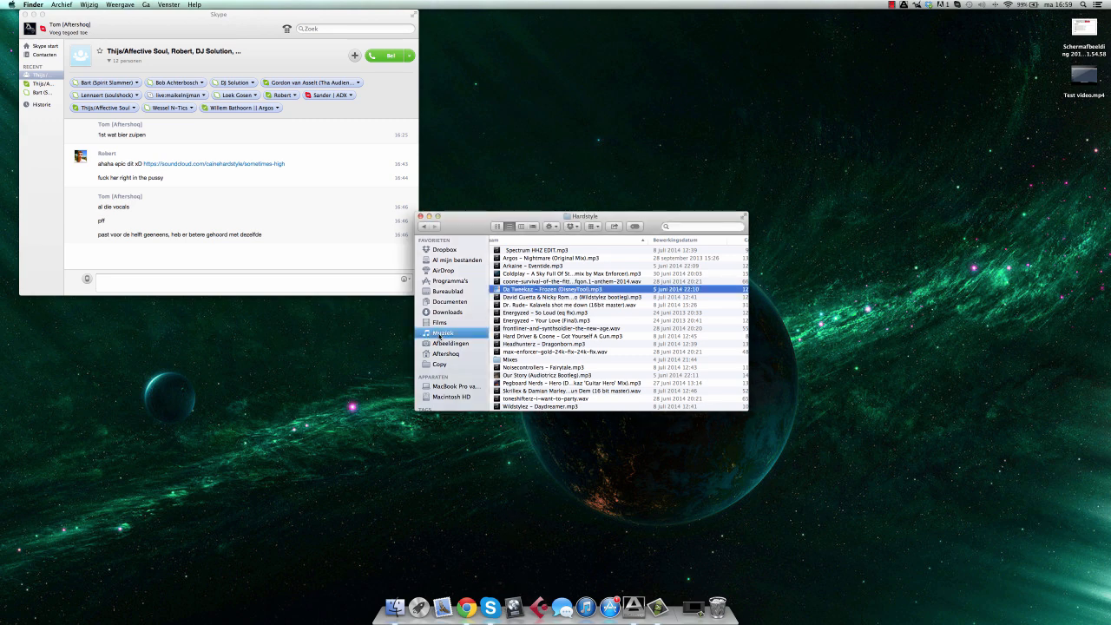
double_click(628, 305)
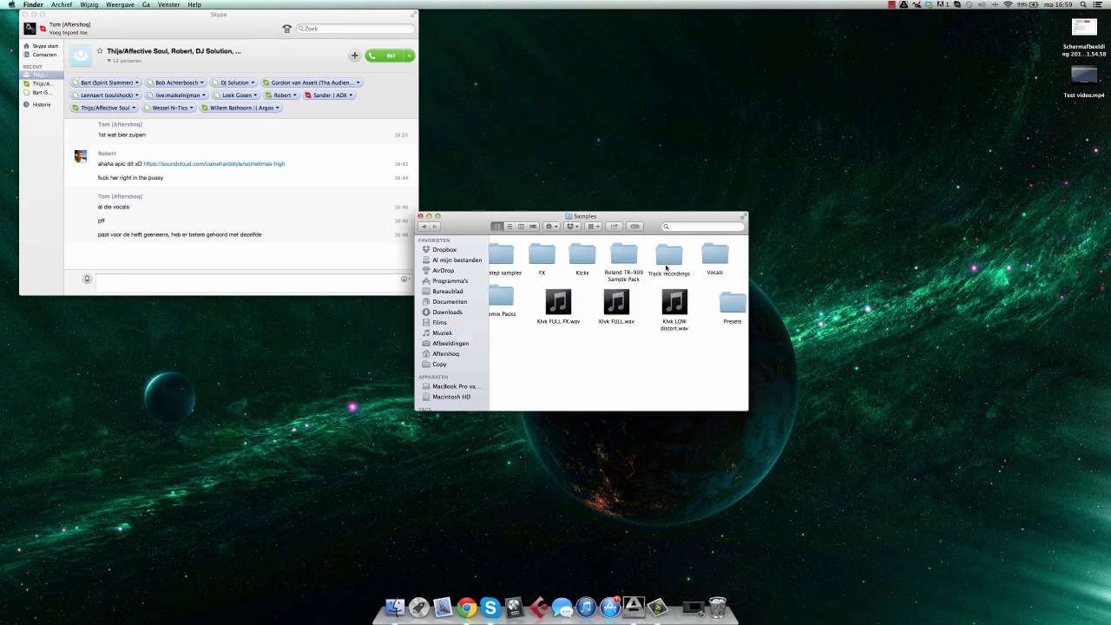
double_click(668, 257)
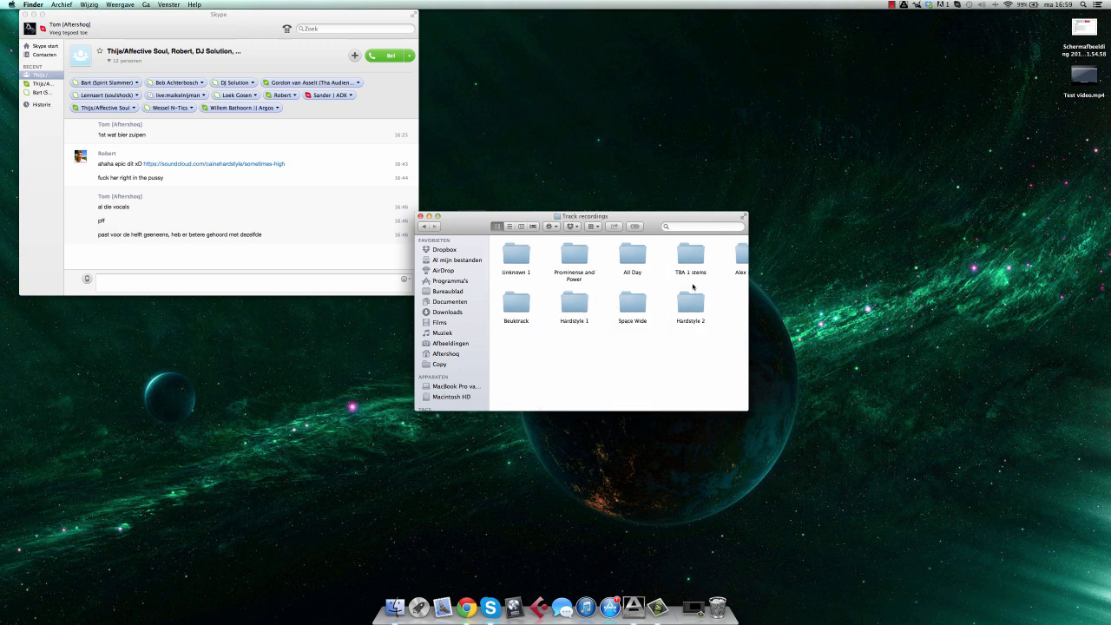
left_click(425, 227)
left_click(425, 226)
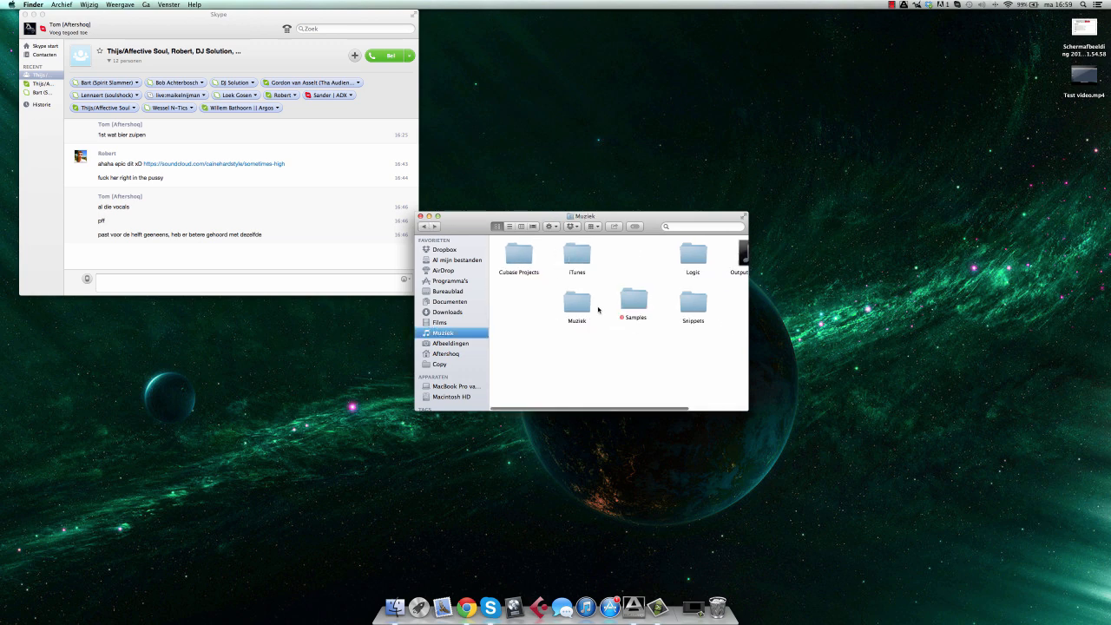
double_click(584, 303)
left_click(425, 227)
Step: Open the Eden Fear Kick 1 folder inside Samples, Kicks, Hardstyle kicks
double_click(638, 299)
double_click(578, 257)
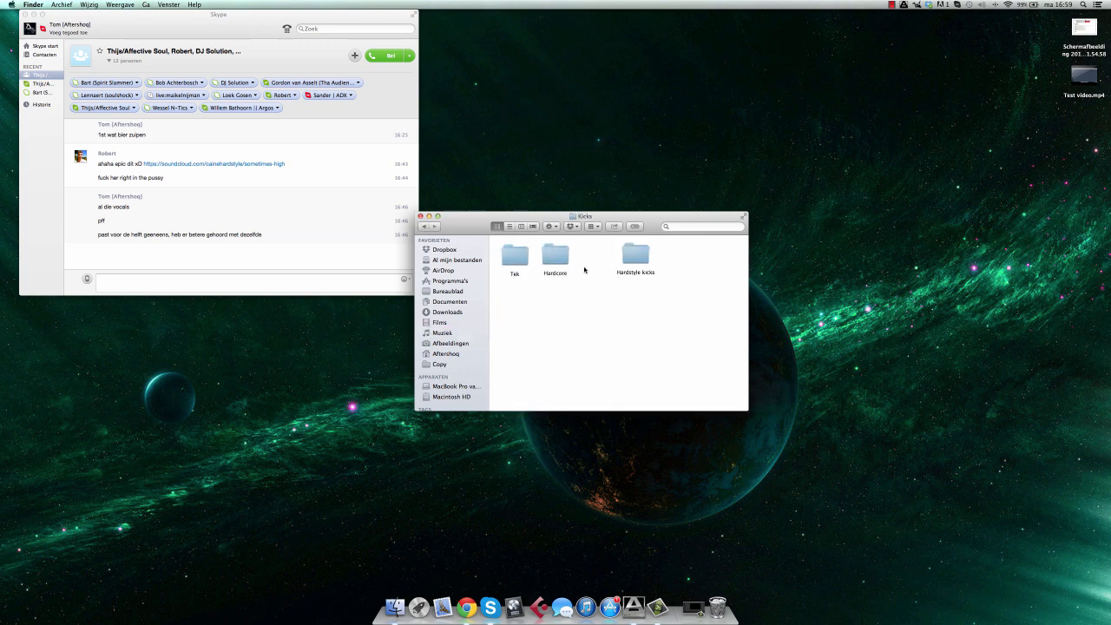
double_click(635, 253)
left_click(574, 259)
double_click(574, 258)
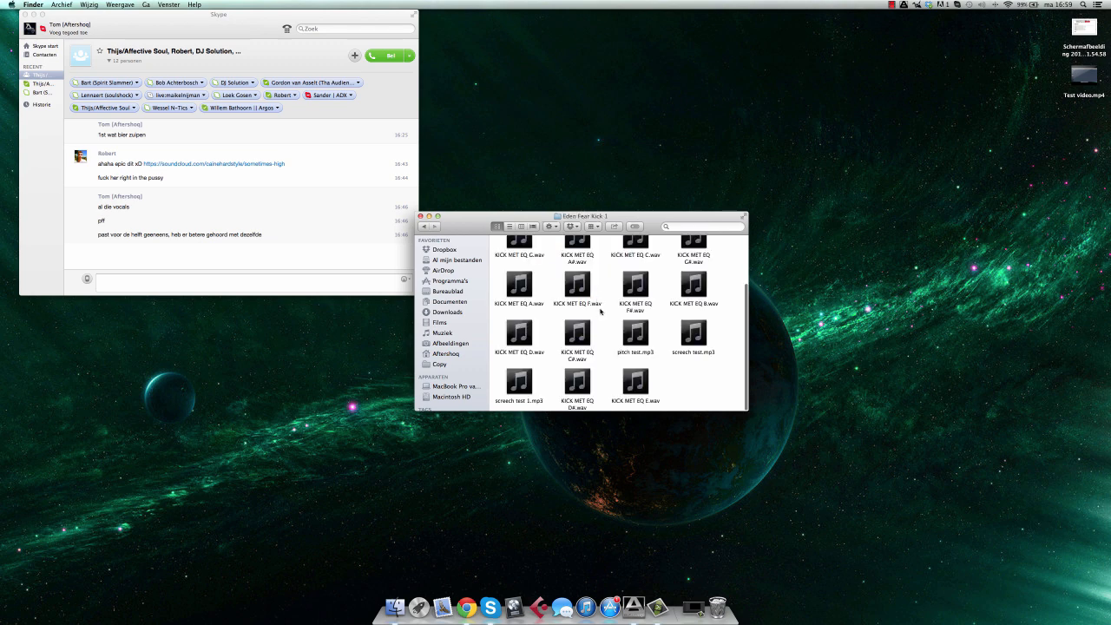
Step: Preview screech test 1.mp3, listen to a passage near its middle and close the preview
left_click(524, 386)
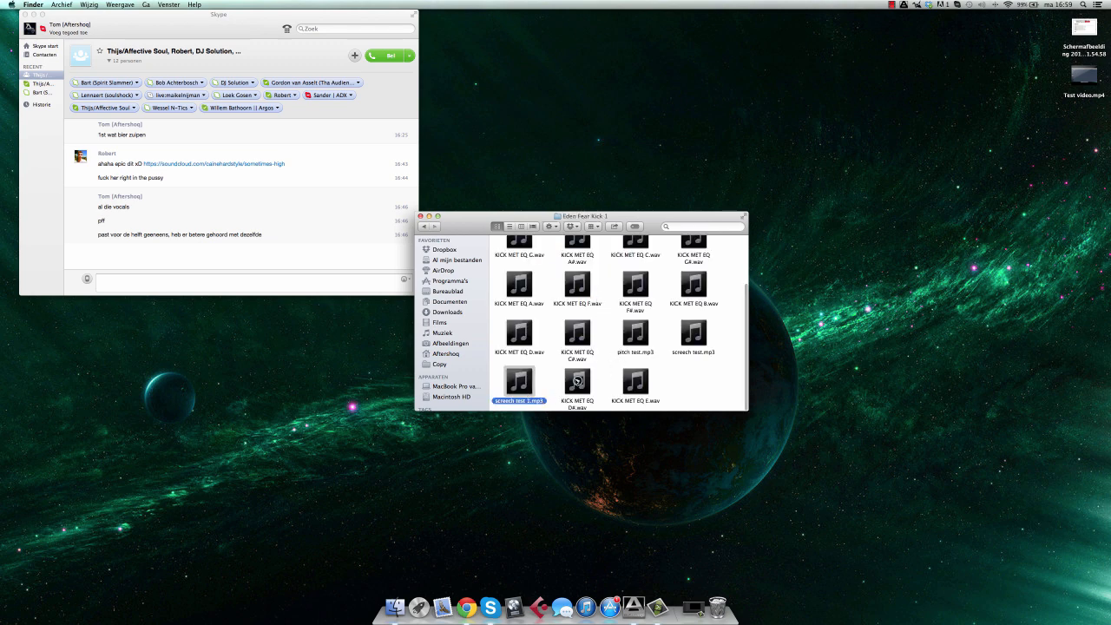
key("space")
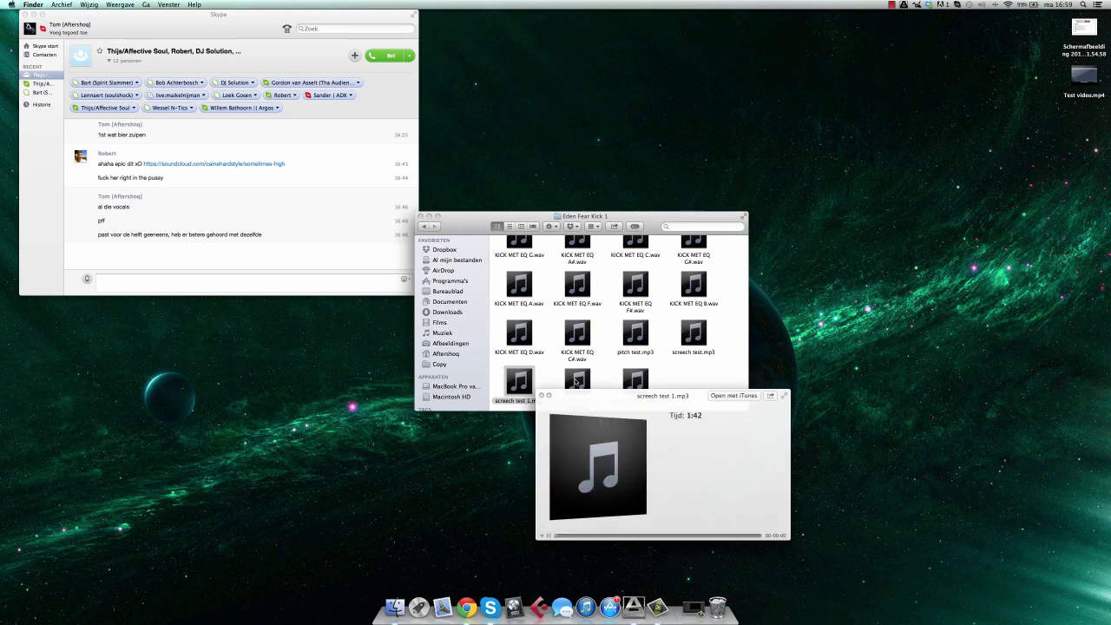
left_click(700, 536)
key("space")
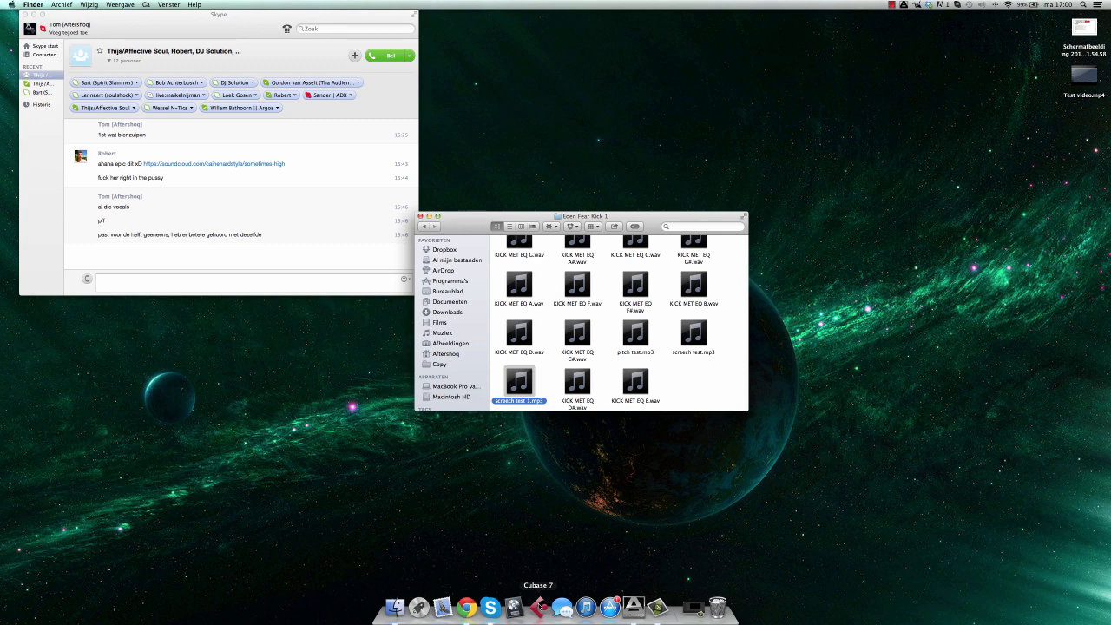
Step: Switch to Cubase 7, create an Empty project and hide the transport panel
left_click(538, 606)
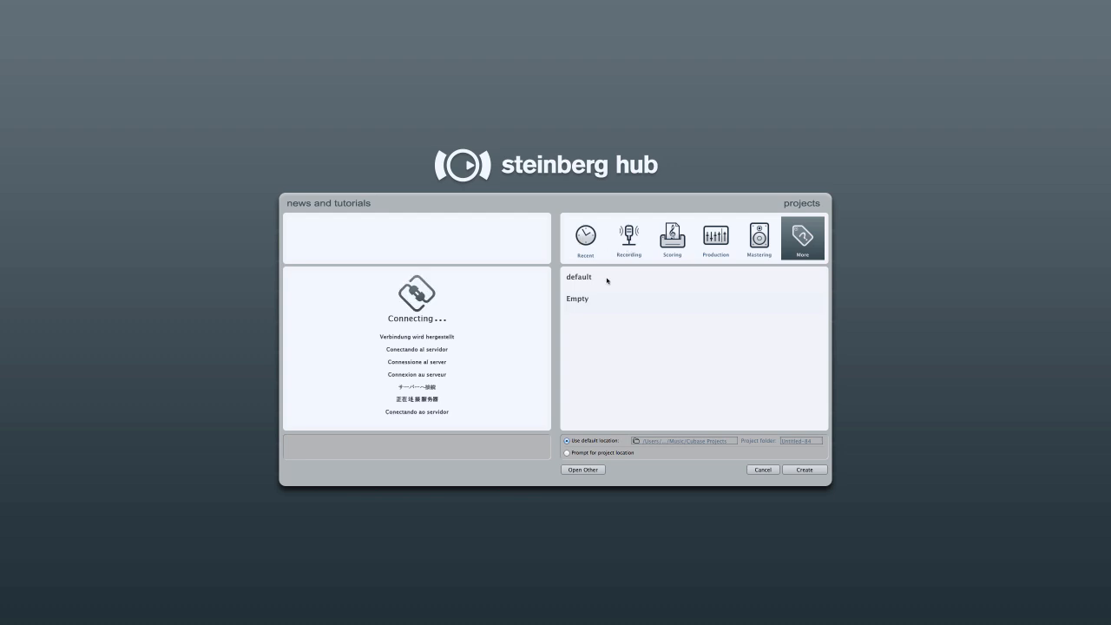
double_click(586, 301)
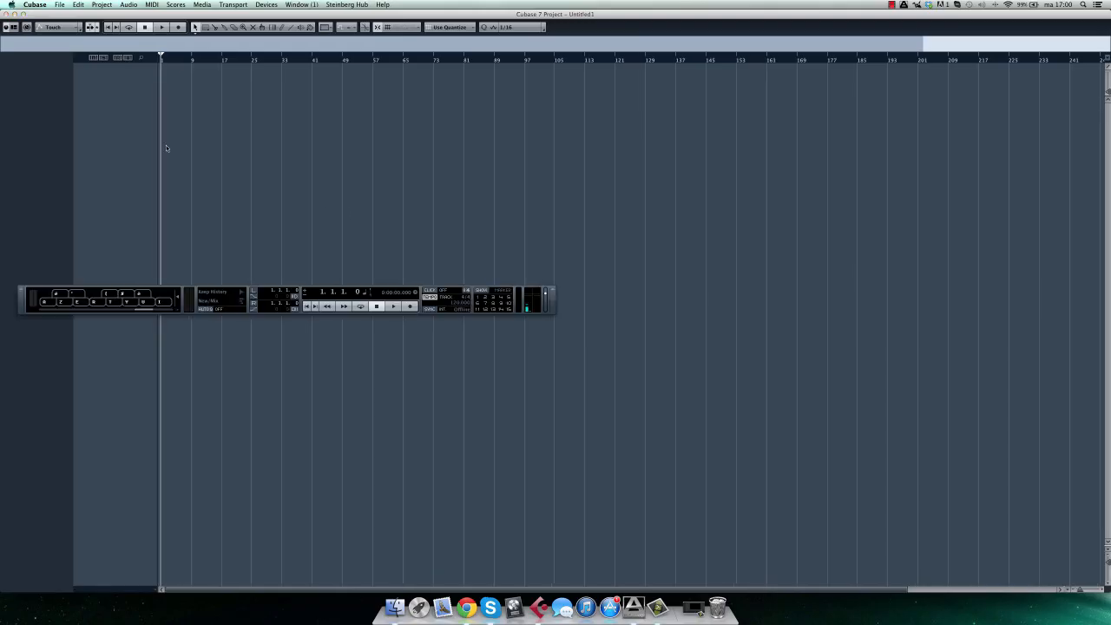
key("F2")
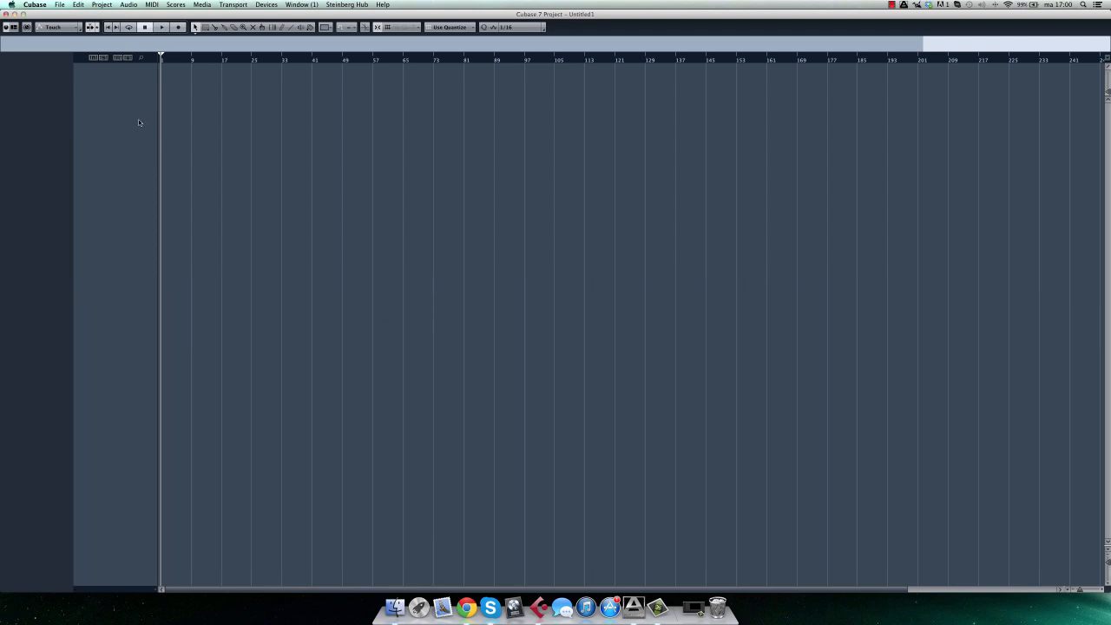
Step: Add one instrument track using the Spire synth and reposition the synth window over the project
right_click(129, 84)
left_click(152, 97)
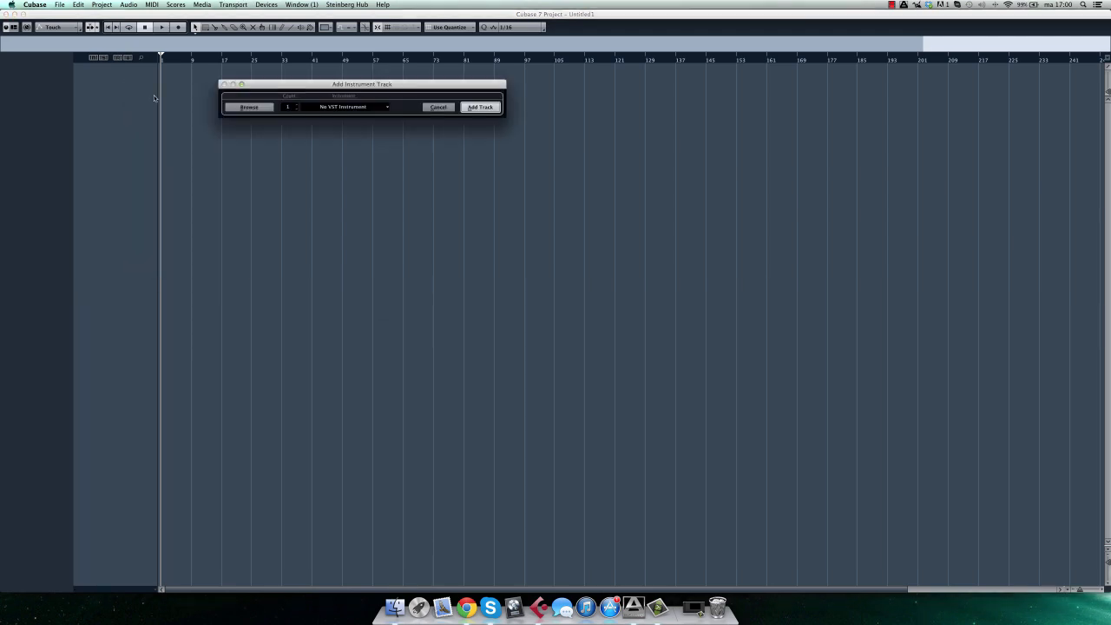
left_click(367, 107)
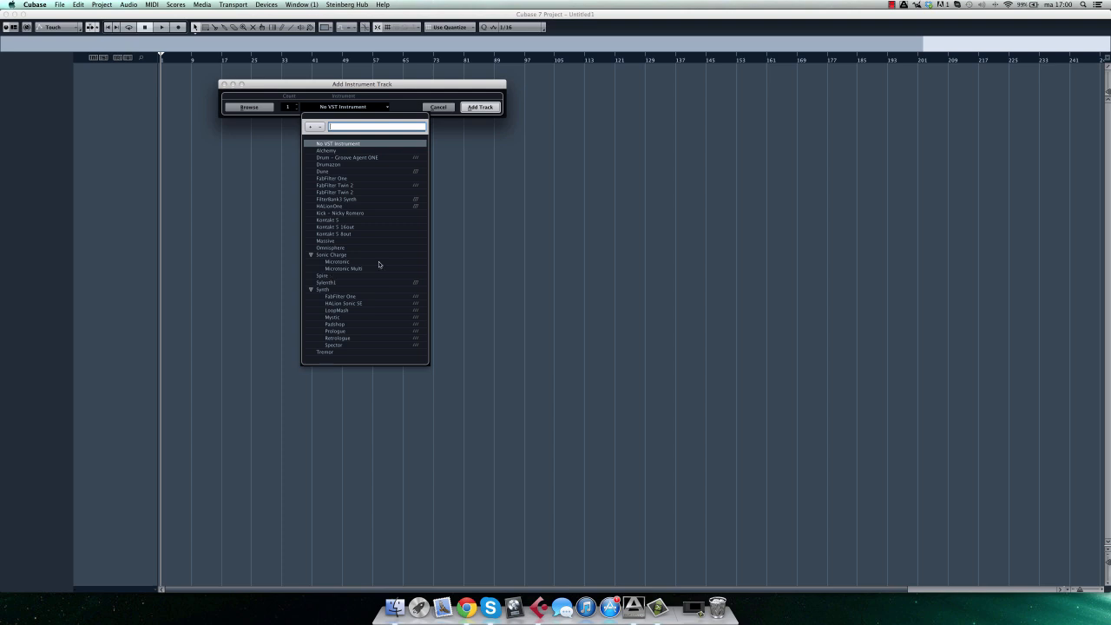
left_click(334, 278)
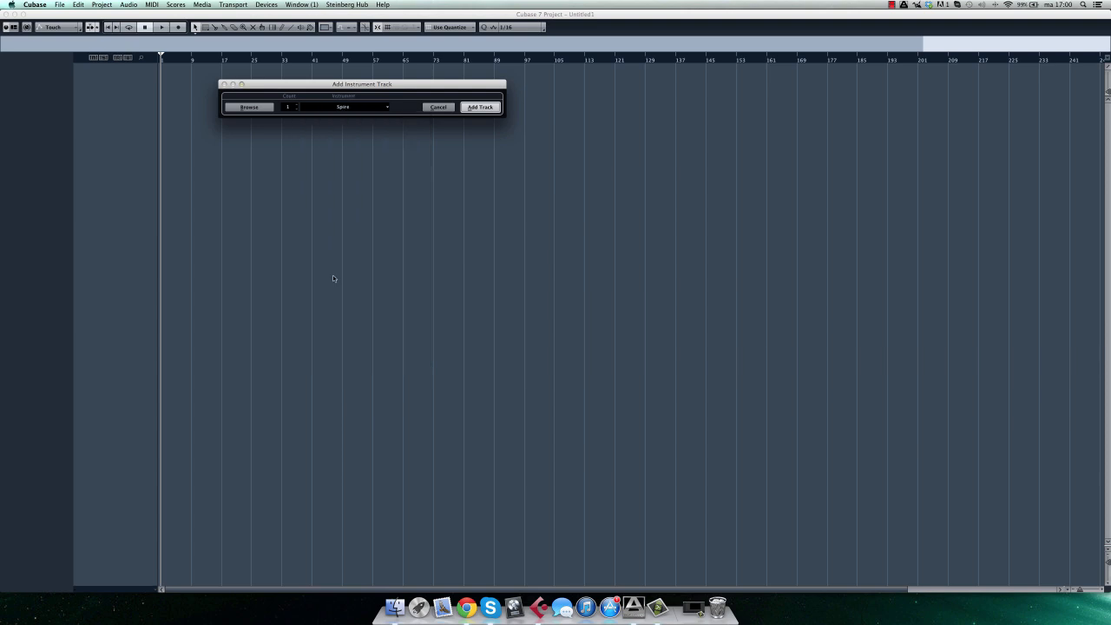
left_click(480, 107)
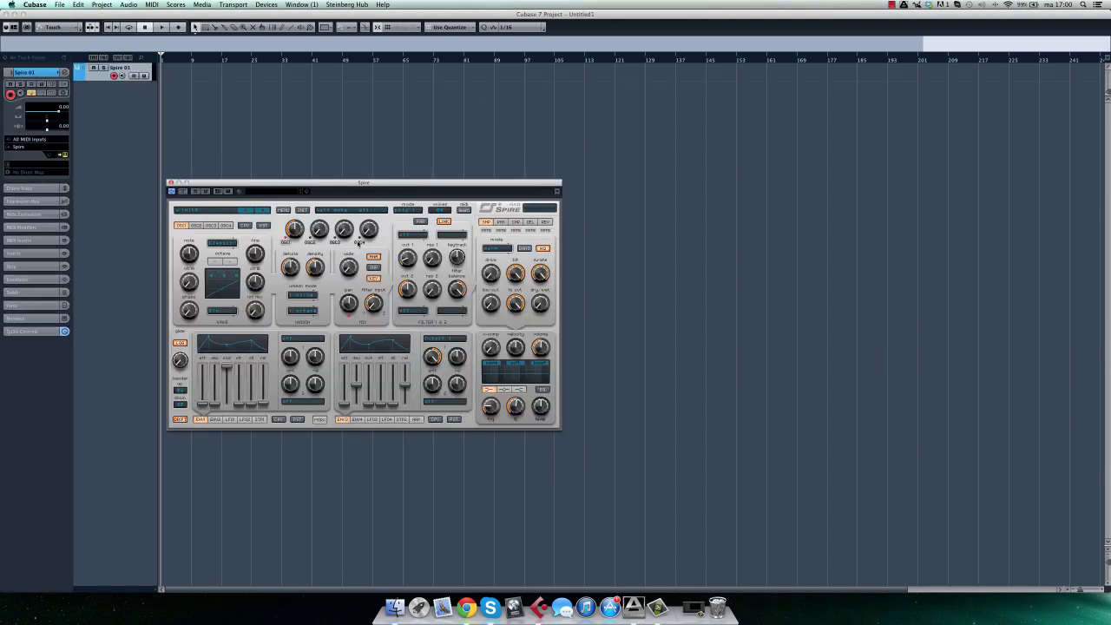
left_click_drag(320, 183, 373, 165)
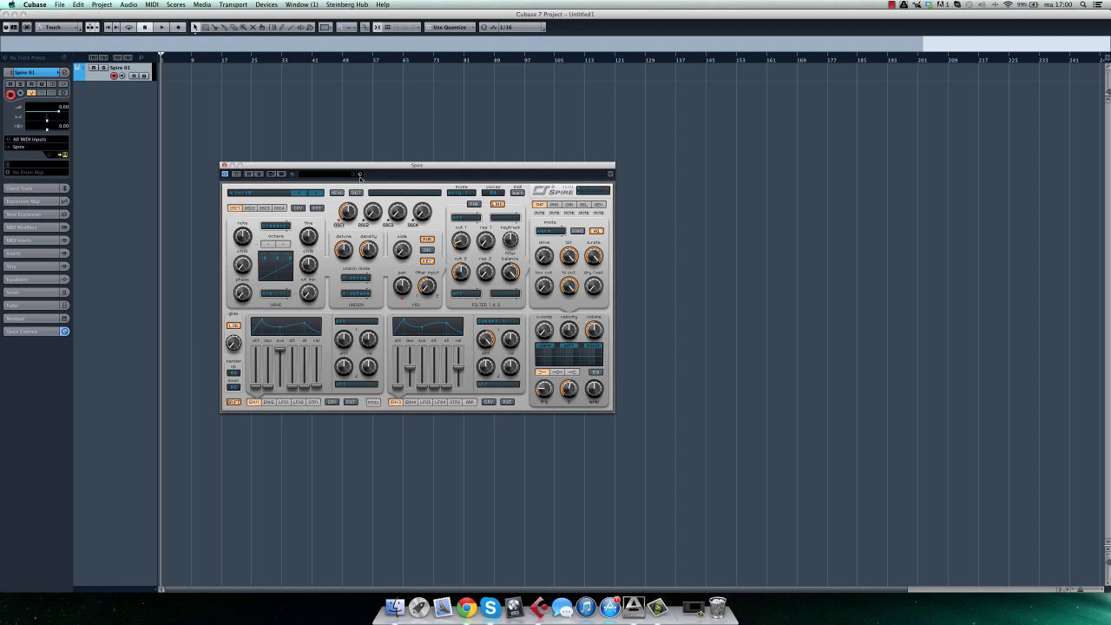
left_click(361, 176)
left_click(359, 176)
left_click(359, 177)
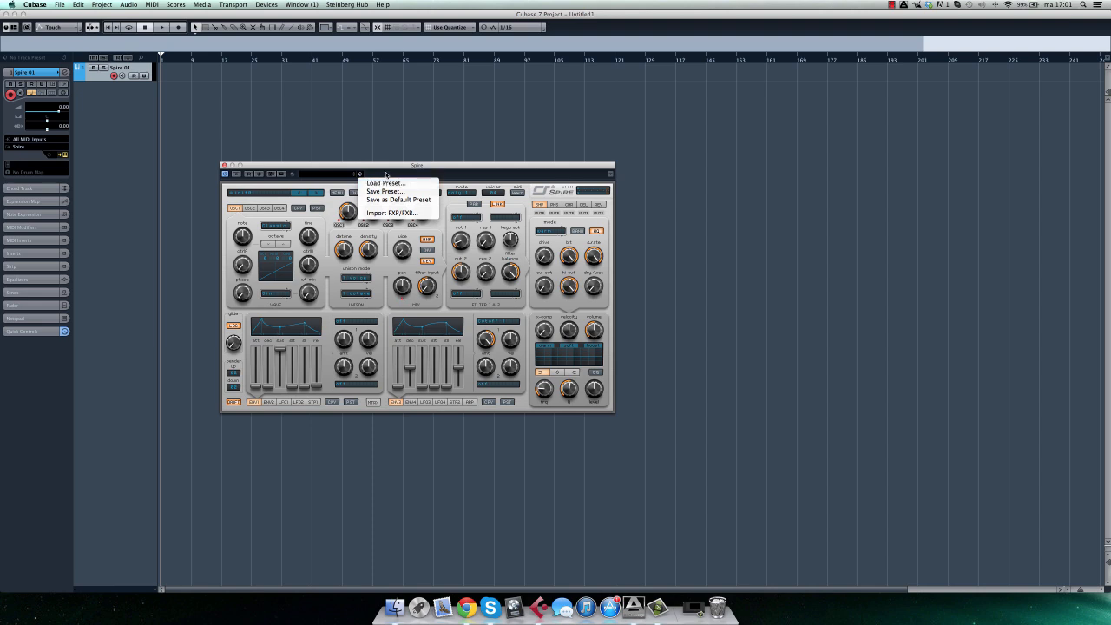
left_click(385, 175)
Step: Examine the five modulation matrix pages of Spire and return to the envelope view
left_click(374, 402)
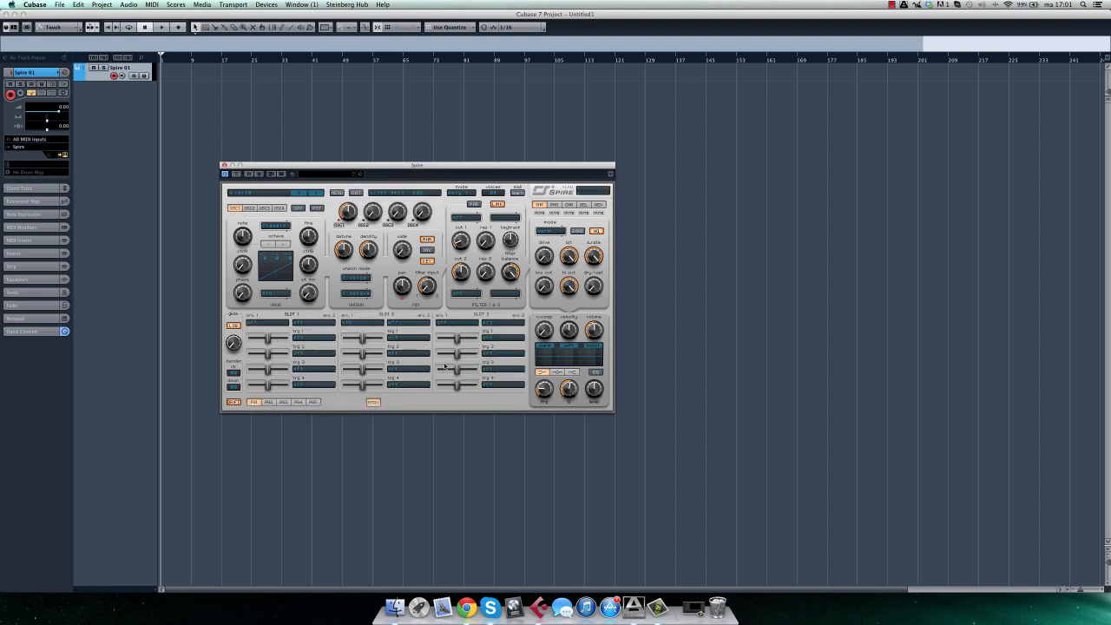
left_click(268, 402)
left_click(283, 402)
left_click(298, 402)
left_click(312, 402)
left_click(254, 402)
left_click(373, 402)
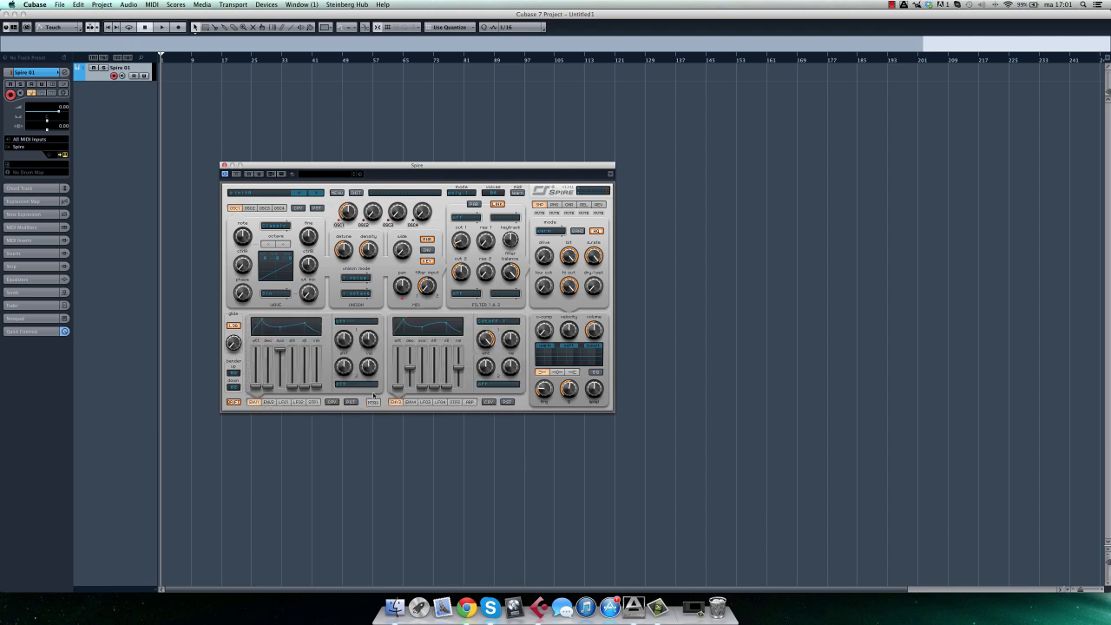
Step: Load the Screech 1 preset into Spire and expand the track's Inserts section
left_click(361, 174)
left_click(378, 185)
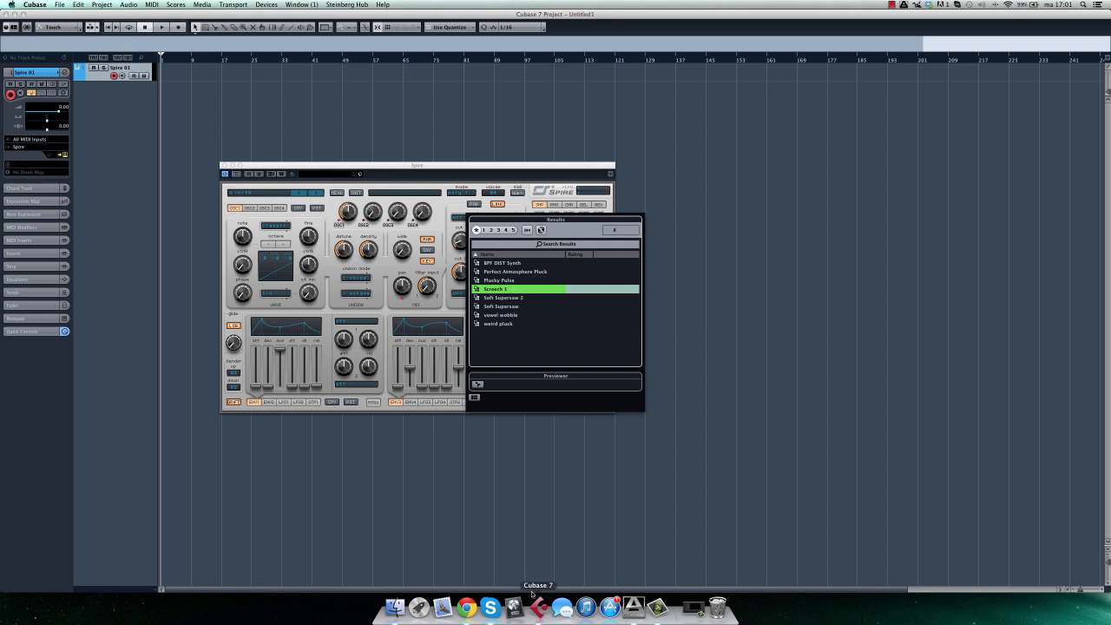
double_click(502, 289)
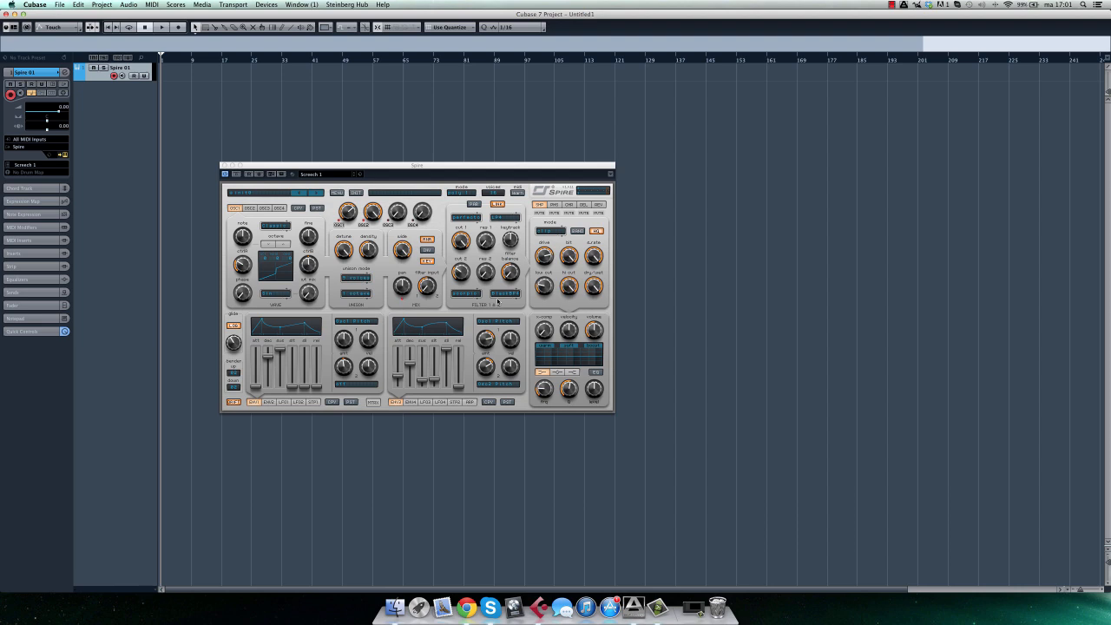
left_click(54, 253)
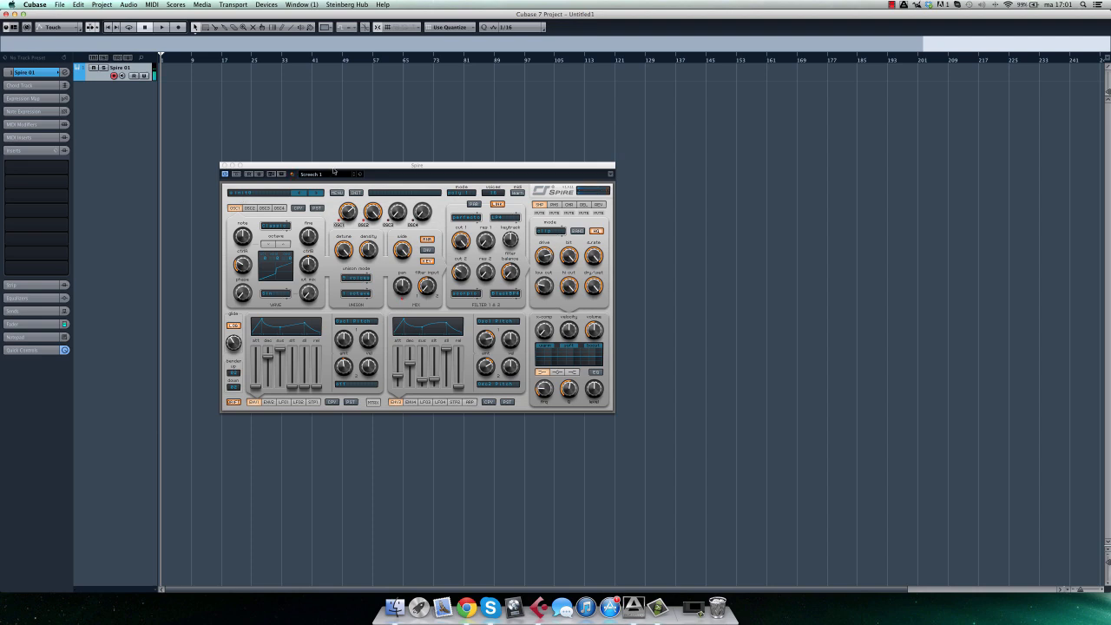
Step: Turn the OSC2 mix level down to zero and choose 9 voices as oscillator 1's unison mode
mouse_move(414, 205)
left_click(376, 214)
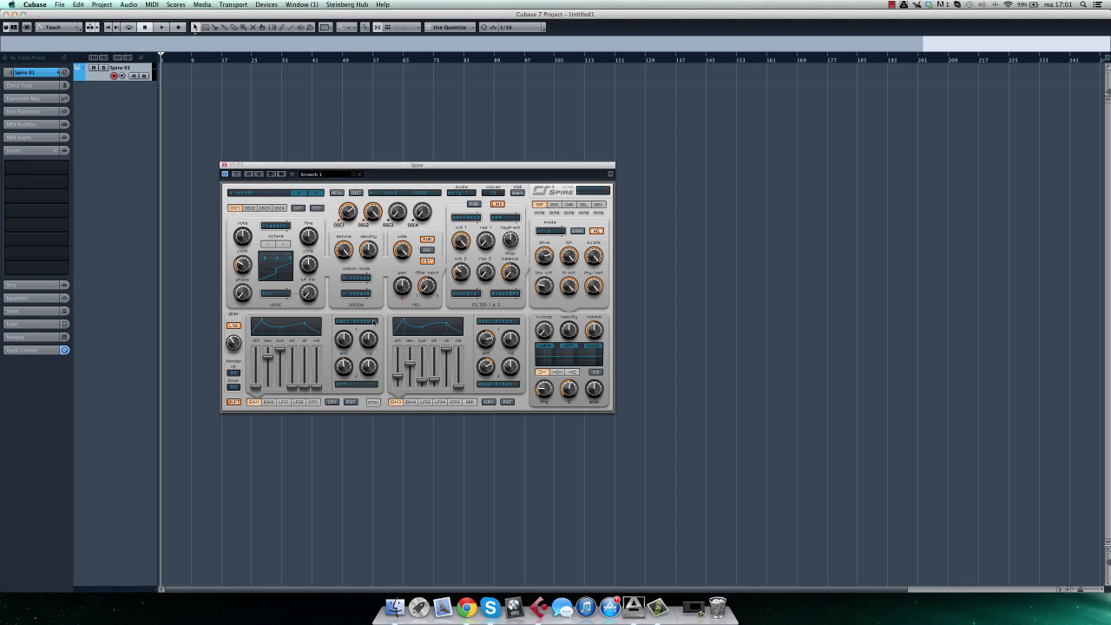
left_click_drag(374, 217, 372, 306)
left_click(356, 278)
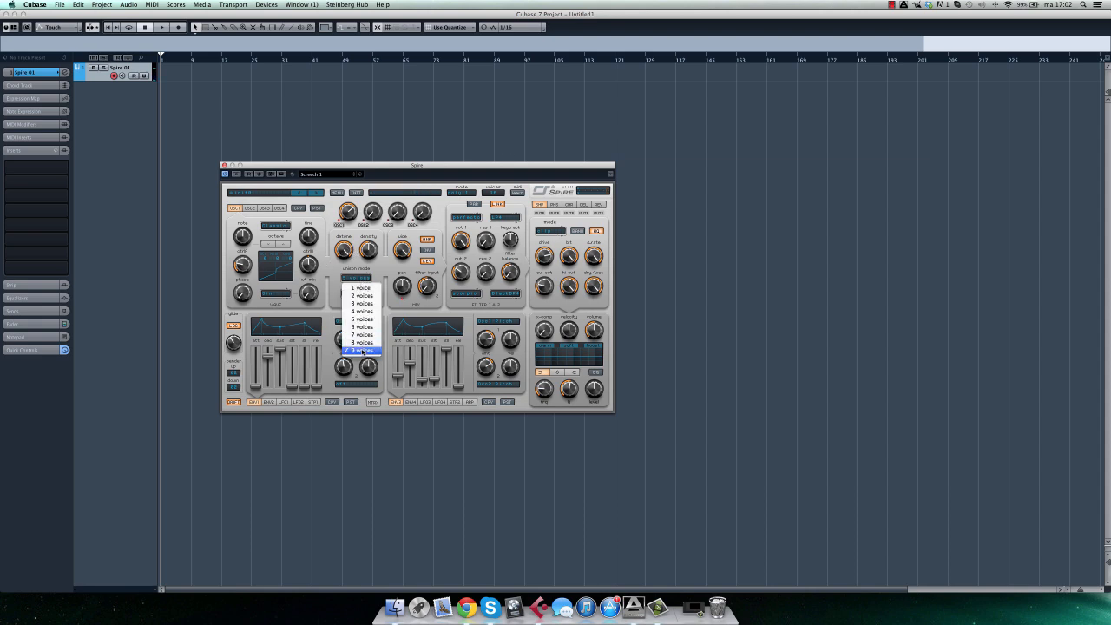
left_click(363, 351)
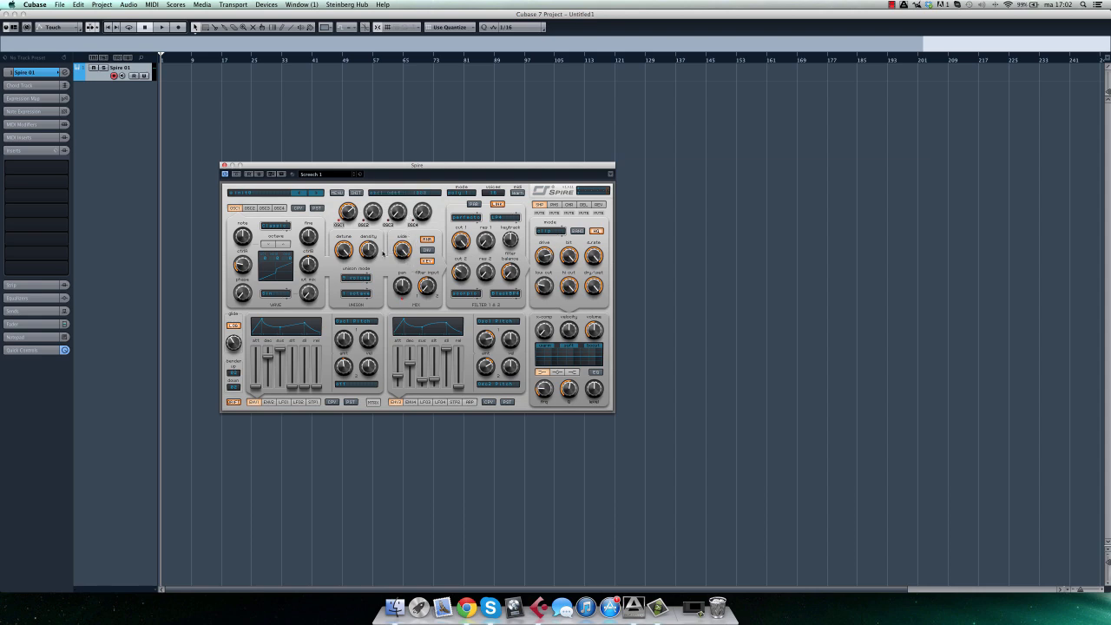
Step: Add the SPAN analyzer to the Spire track's eighth insert slot, view its spectrum beside the synth and close its window
left_click(62, 266)
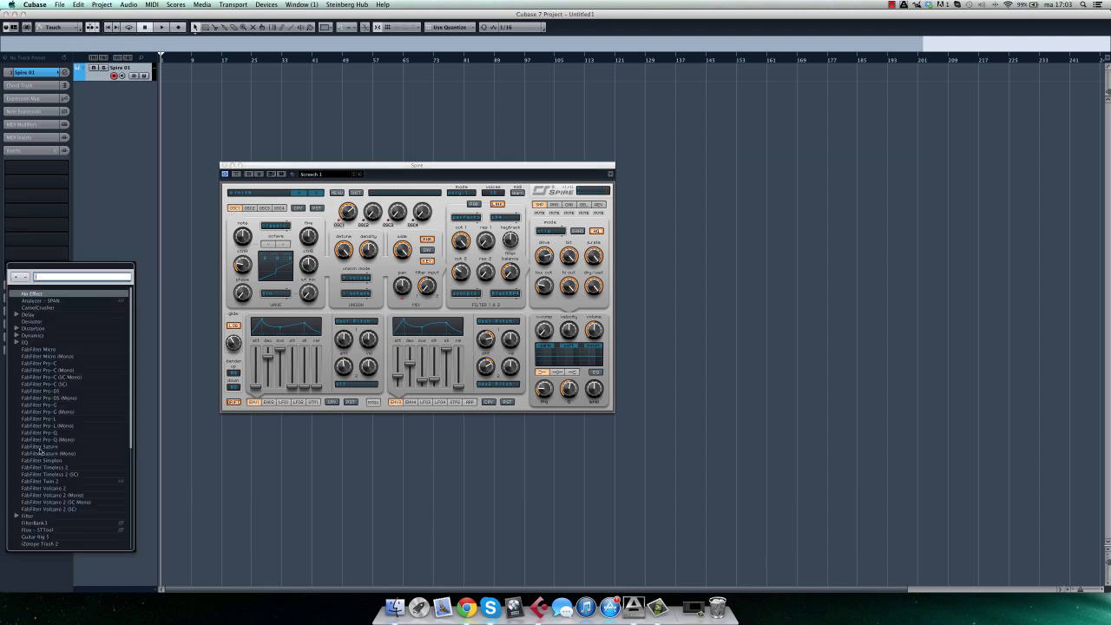
left_click(47, 301)
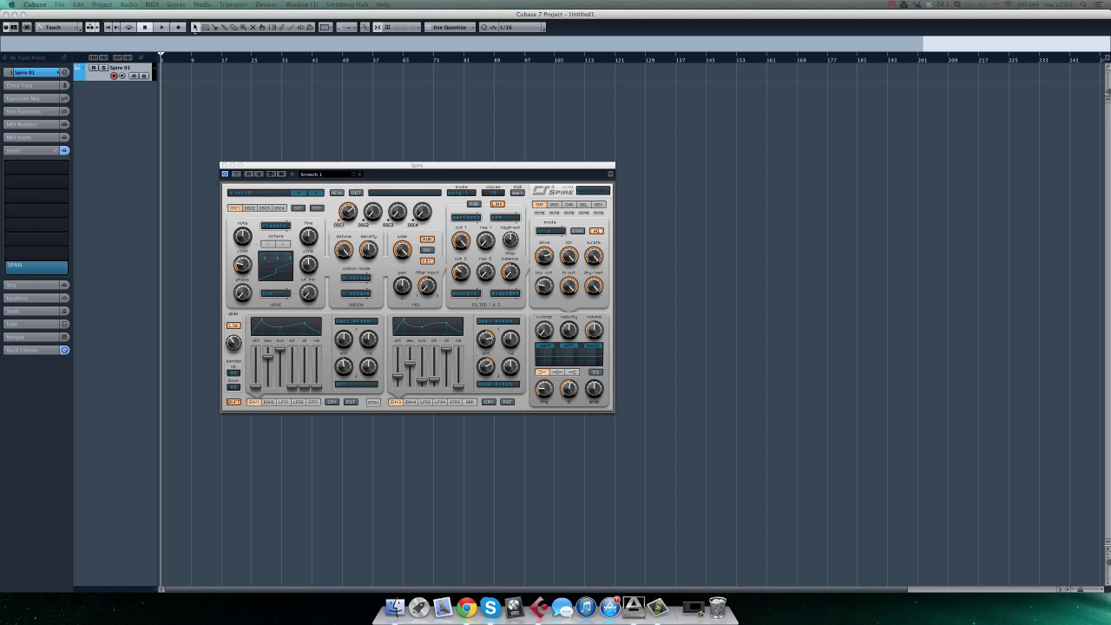
left_click_drag(557, 117, 808, 117)
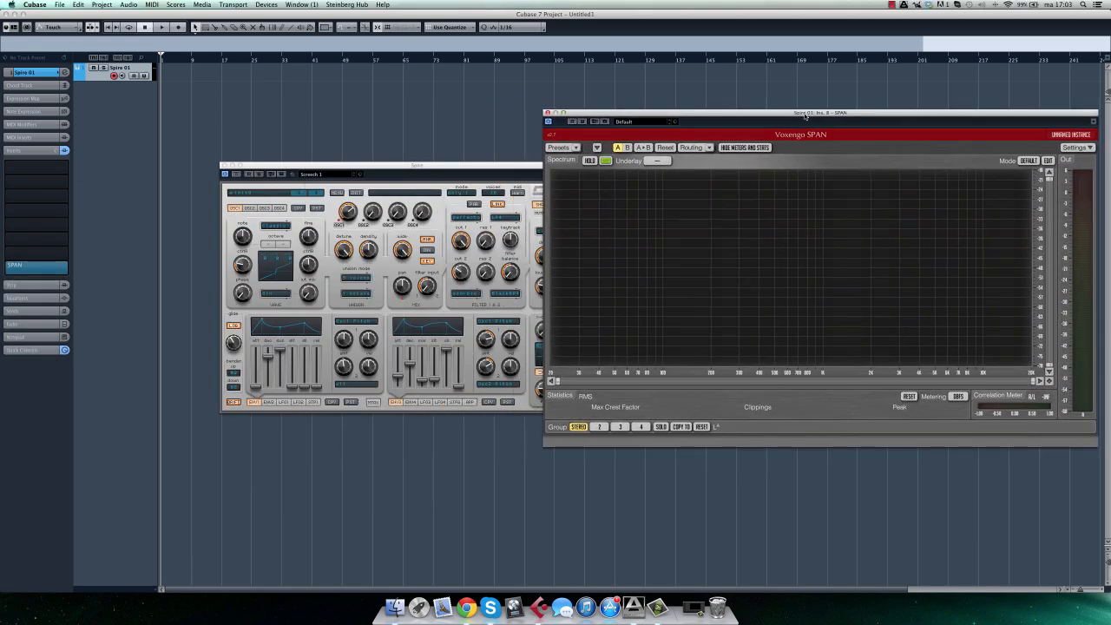
left_click_drag(452, 168, 360, 166)
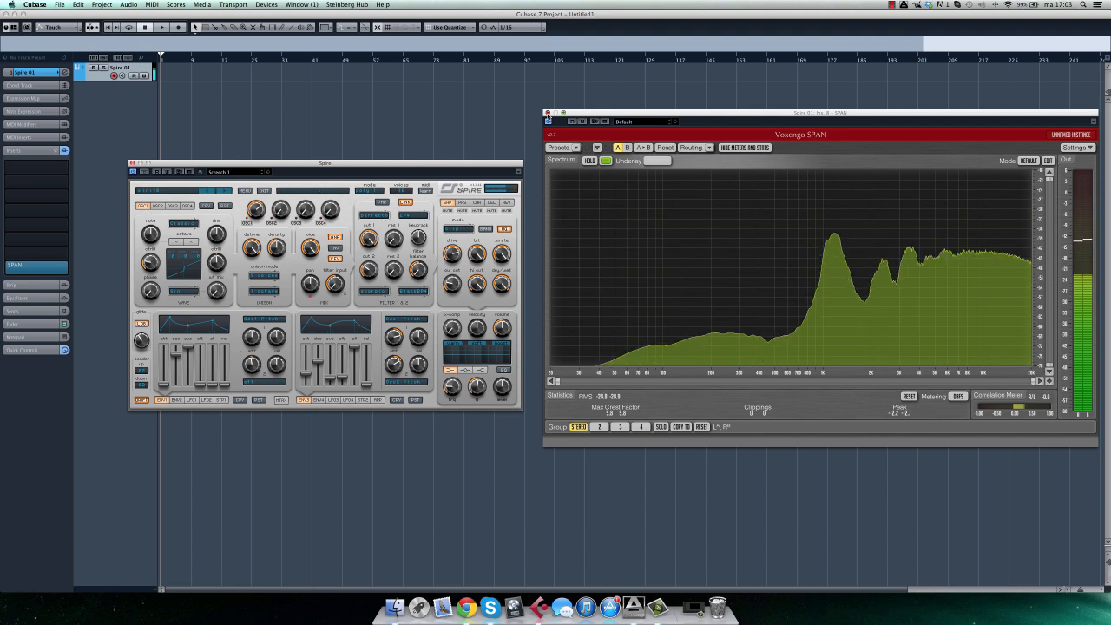
left_click(547, 113)
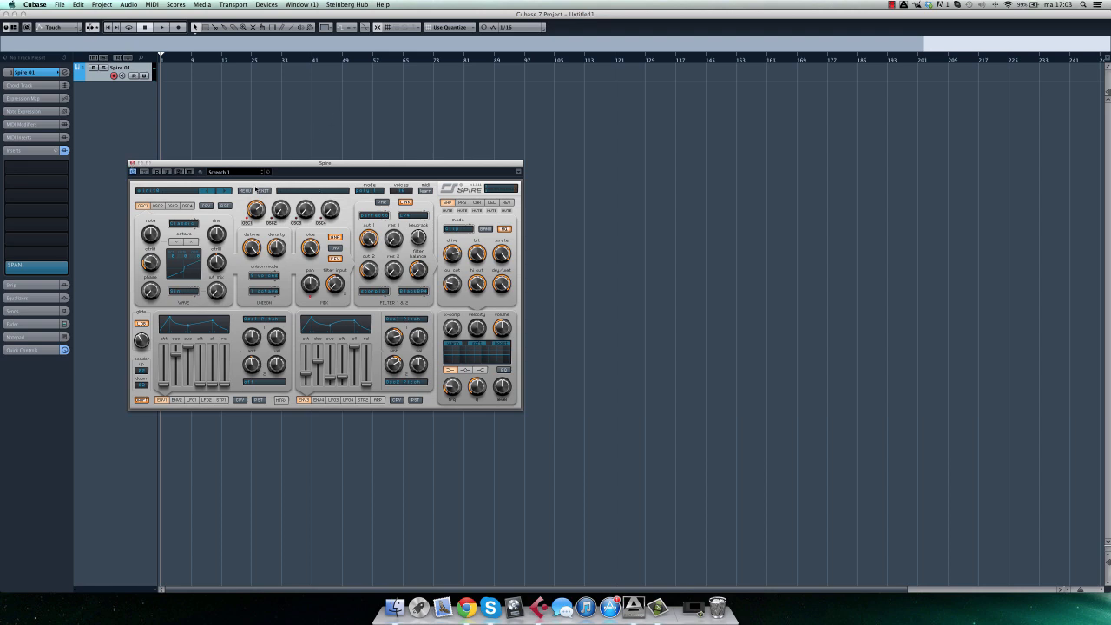
Step: Show oscillator 2's settings, raise the OSC2 mix level to maximum and choose AMSync as its oscillator type
left_click(159, 207)
left_click_drag(281, 212, 277, 121)
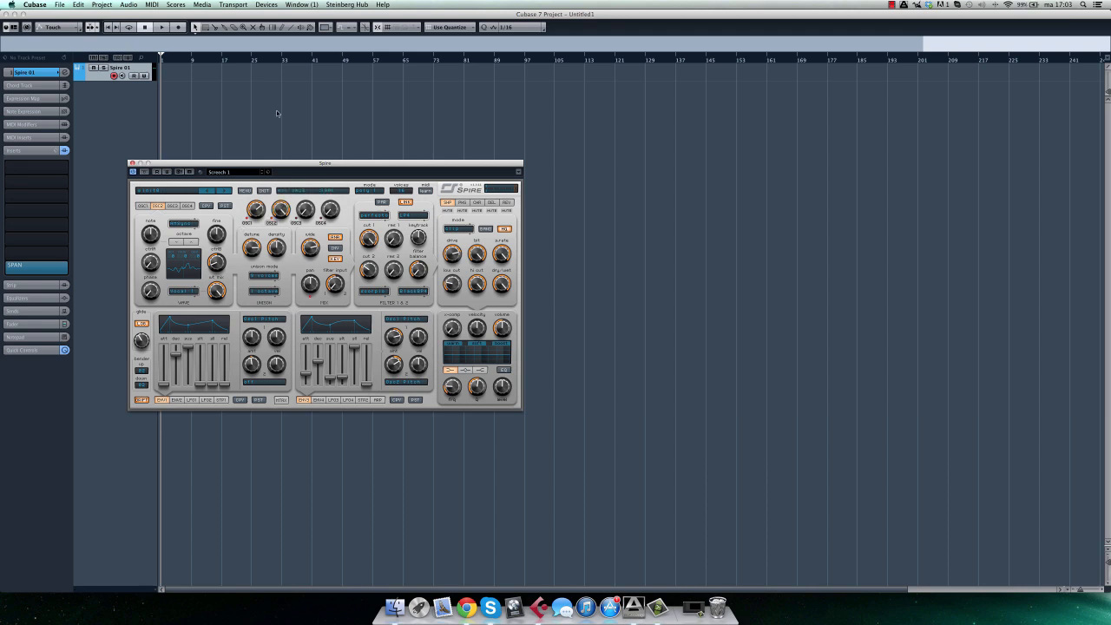
left_click(187, 224)
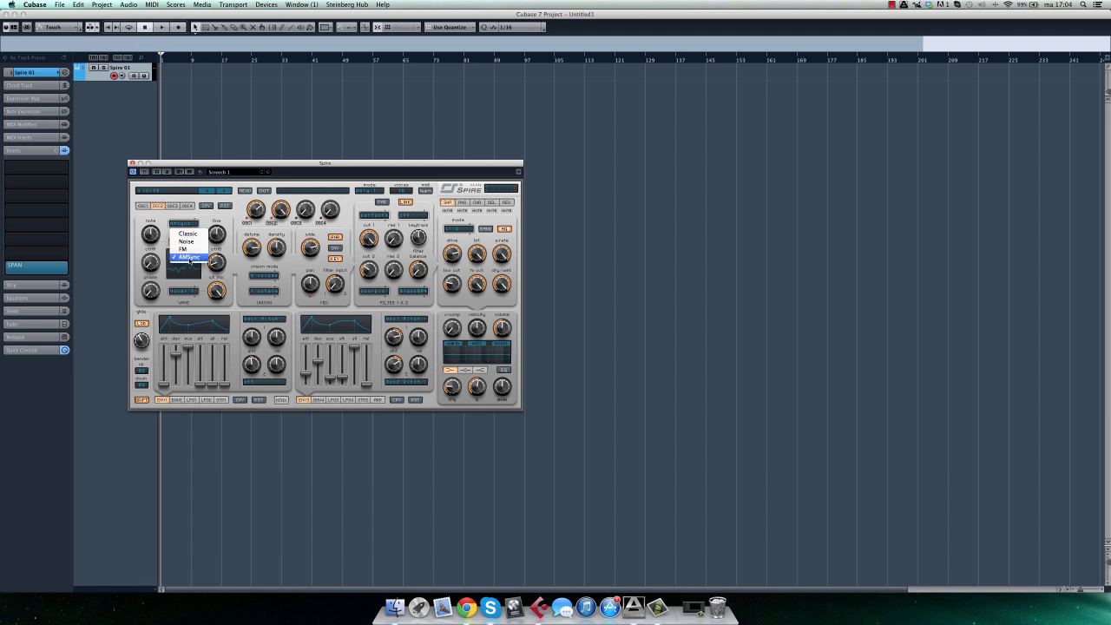
left_click(191, 258)
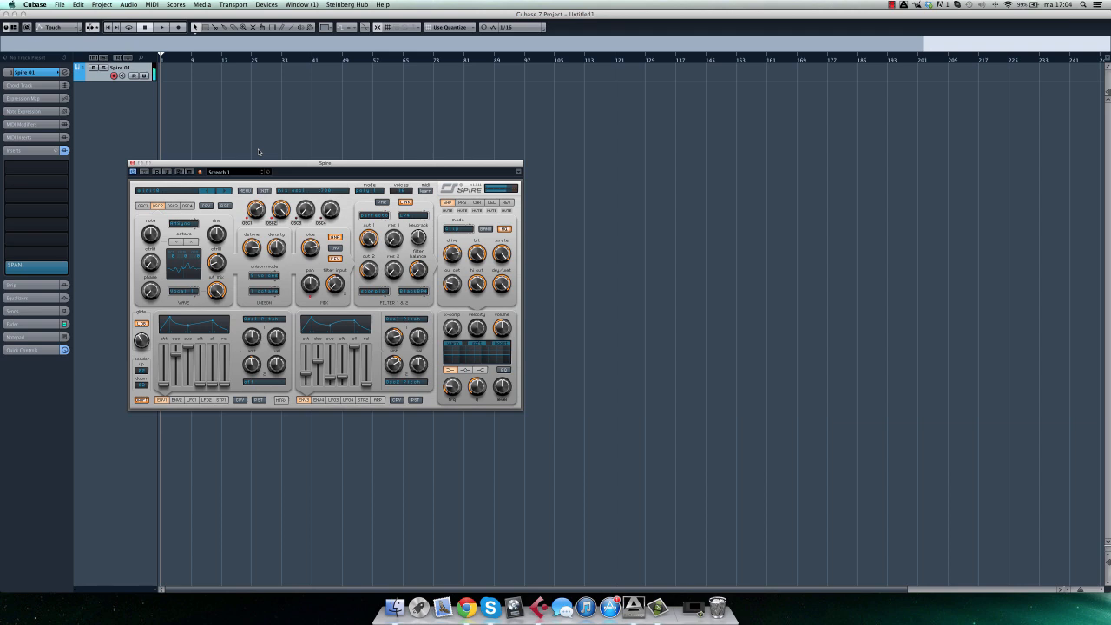
Step: Turn the OSC1 mix level down to zero to isolate oscillator 2
scroll(259, 152, "right", 1)
left_click_drag(257, 209, 271, 255)
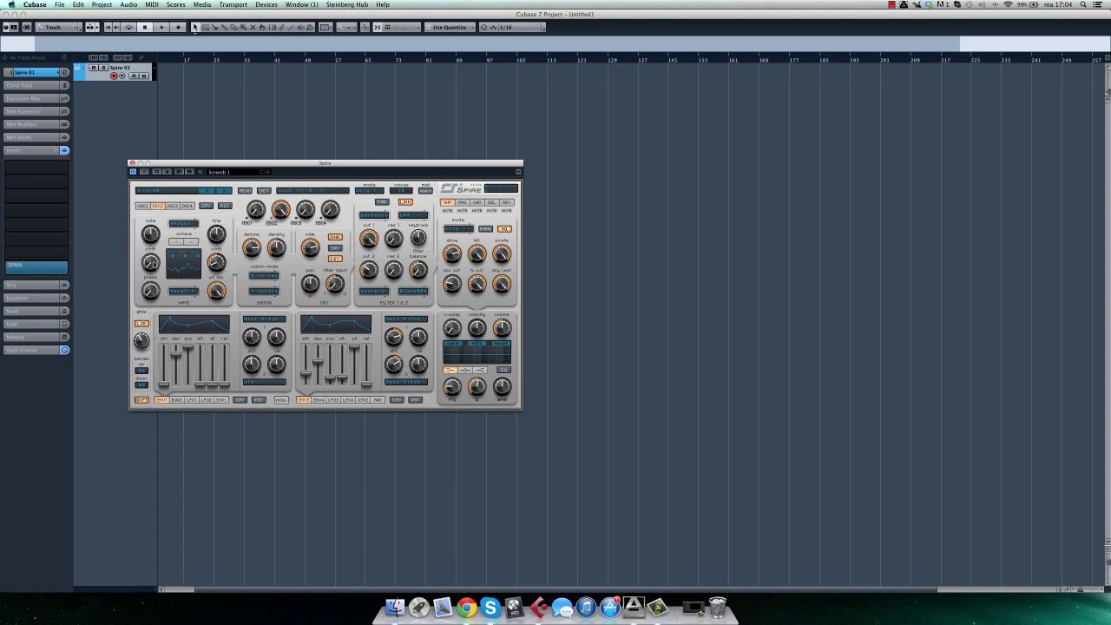
Step: Sweep oscillator 2's ctrlA and WT mix knobs and leave both at maximum
mouse_move(154, 265)
left_mouse_down()
mouse_move(152, 190)
mouse_move(149, 272)
left_mouse_up()
left_click_drag(150, 262, 148, 157)
left_click_drag(216, 291, 223, 411)
left_click_drag(151, 268, 157, 243)
left_click_drag(217, 296, 220, 216)
Step: Look through oscillator 2's list of waveforms and keep Vocal 1 selected
left_click(184, 292)
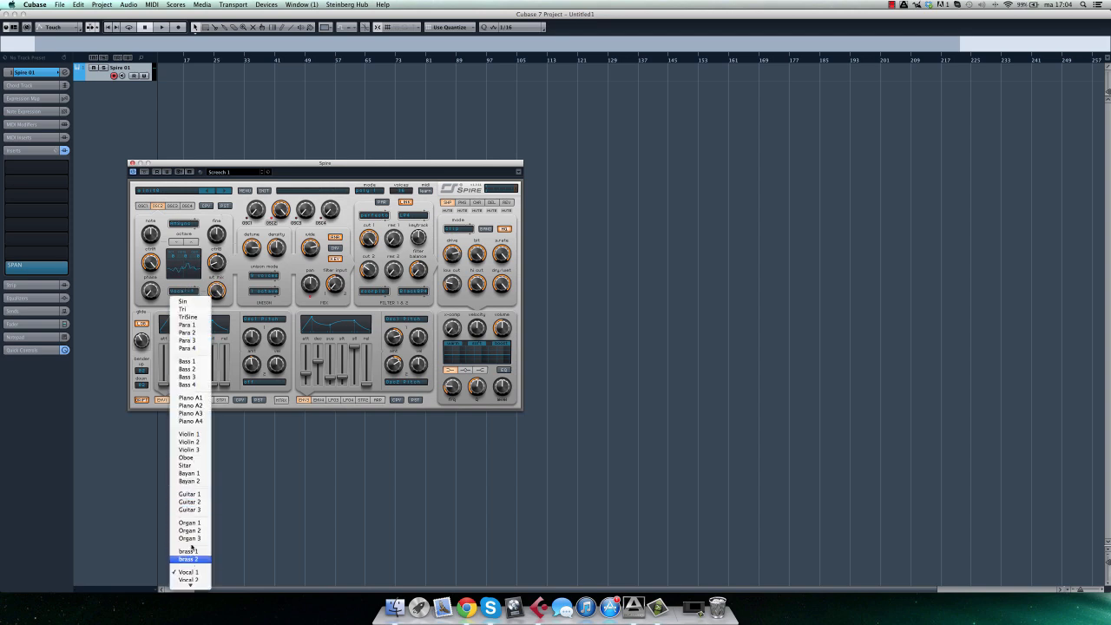
mouse_move(191, 587)
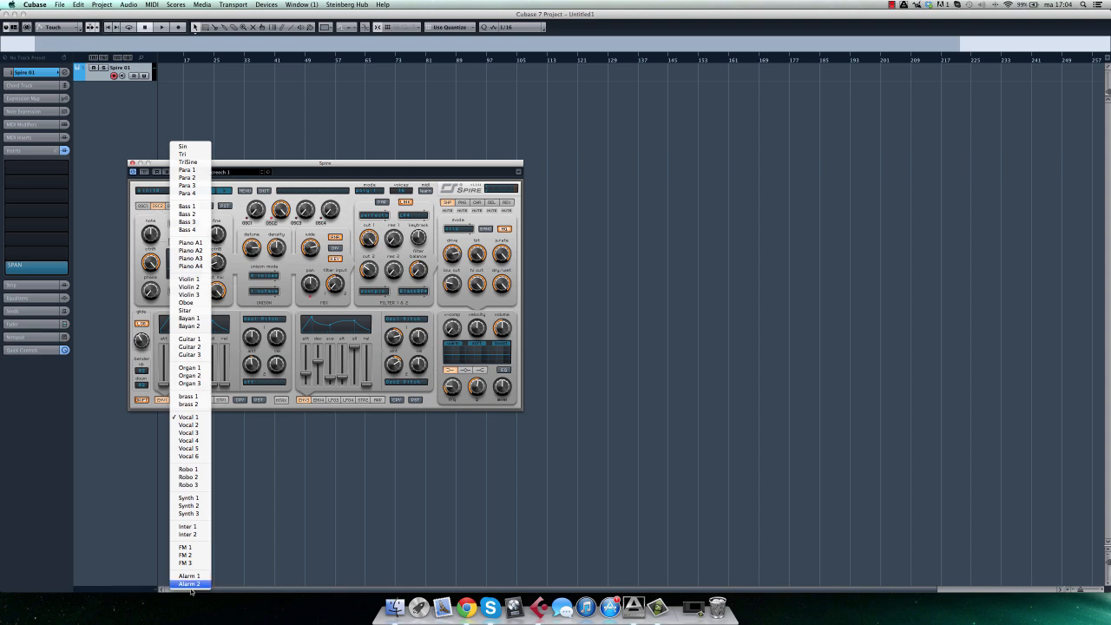
left_click(194, 417)
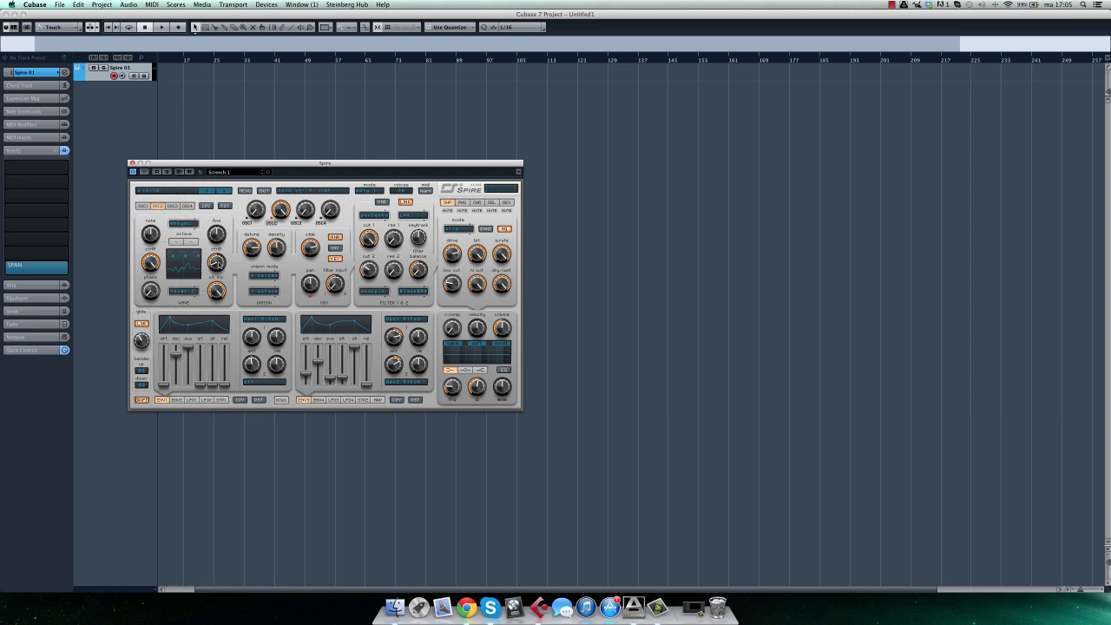
left_click(184, 292)
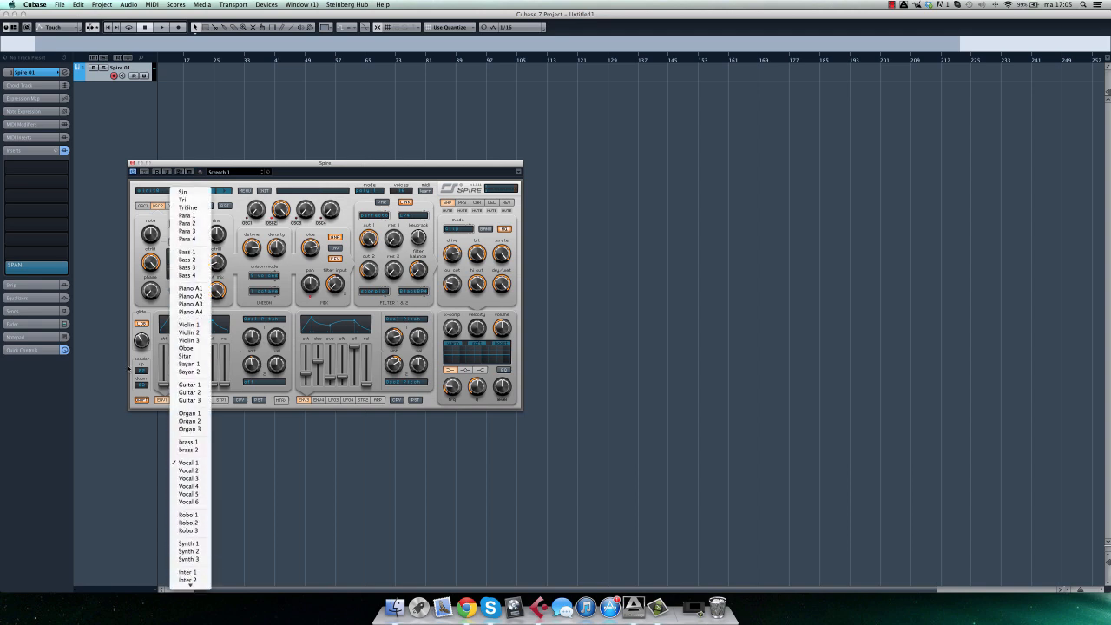
left_click(139, 310)
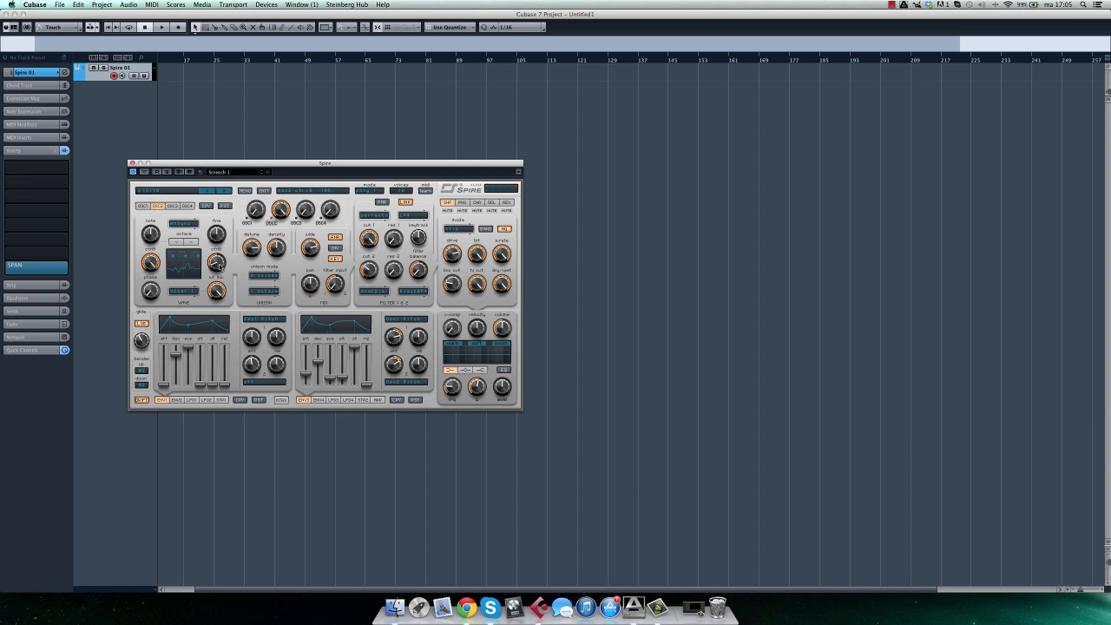
Step: Adjust oscillator 2's ctrlB knob and raise the OSC1 mix level again to blend both oscillators
left_click_drag(217, 260, 214, 168)
left_click_drag(255, 212, 253, 148)
Step: Adjust the glide knob and the oscillator's wide knob
left_click_drag(149, 342, 143, 402)
left_click_drag(310, 248, 293, 209)
mouse_move(311, 249)
left_mouse_down()
mouse_move(318, 229)
mouse_move(308, 269)
left_mouse_up()
Step: Try other types and look through the low-pass modes of filter 1, and return its type to perfecto
left_click(374, 215)
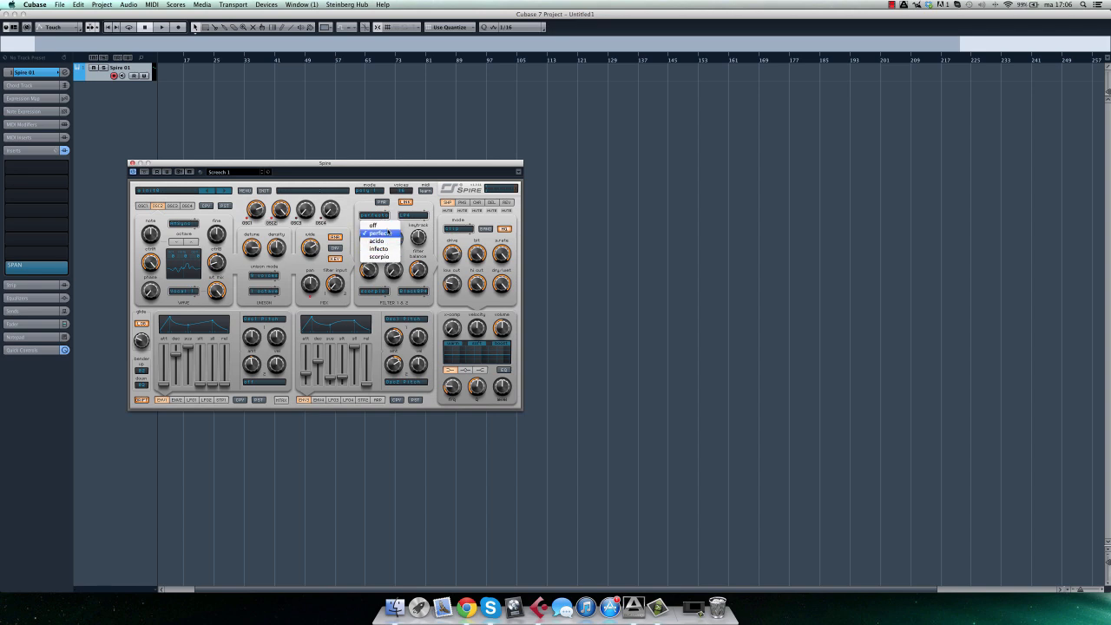
left_click(383, 232)
left_click(413, 215)
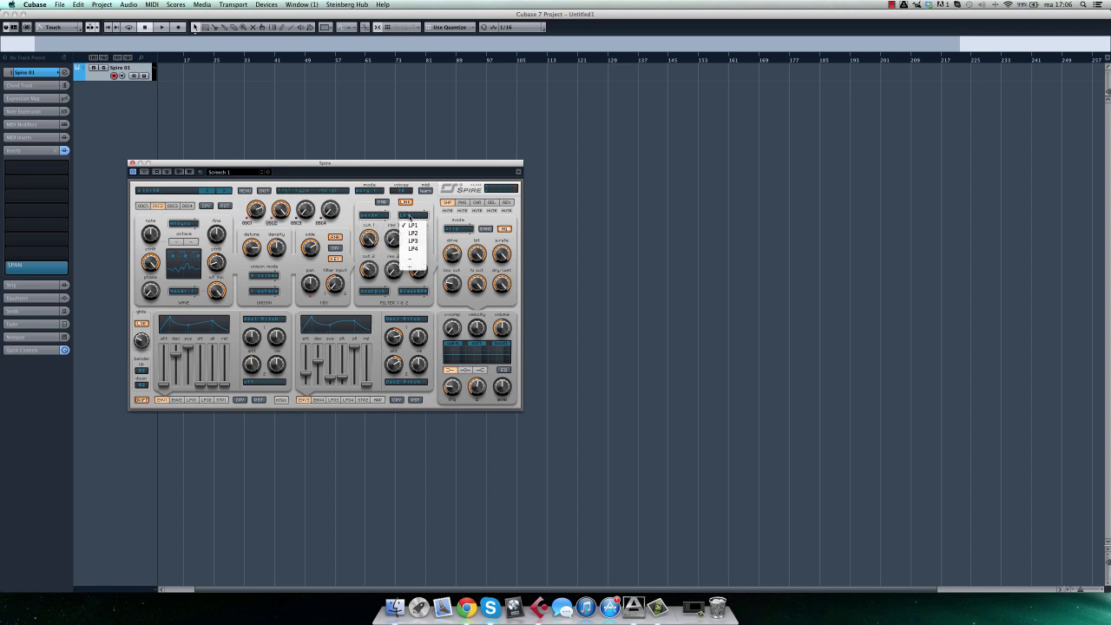
left_click(419, 265)
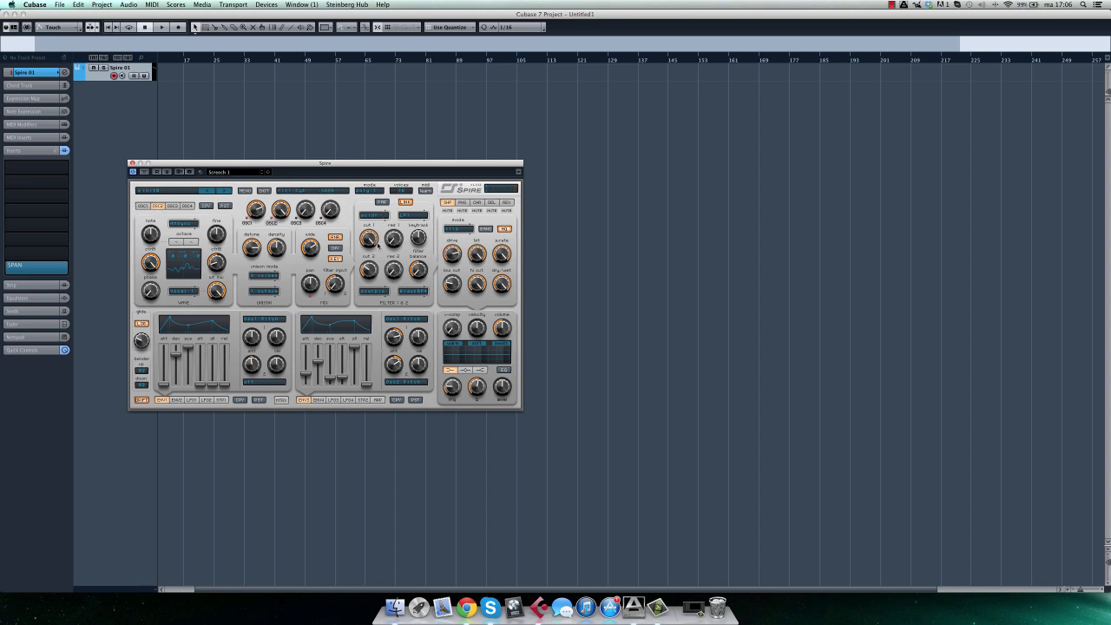
left_click(374, 218)
left_click(376, 229)
left_click(413, 217)
left_click(413, 219)
left_click(377, 218)
left_click(382, 233)
Step: Try different cut 1, cut 2 and filter balance settings on the two filters
left_click_drag(374, 229, 373, 287)
left_click_drag(369, 271, 418, 310)
mouse_move(370, 271)
left_mouse_down()
mouse_move(372, 281)
mouse_move(371, 257)
mouse_move(371, 273)
left_mouse_up()
left_click(417, 271)
mouse_move(372, 278)
Step: Switch envelope 3's first modulation target off and reassign it to Osc1 Pitch
left_click(388, 321)
left_click(413, 331)
left_click(402, 323)
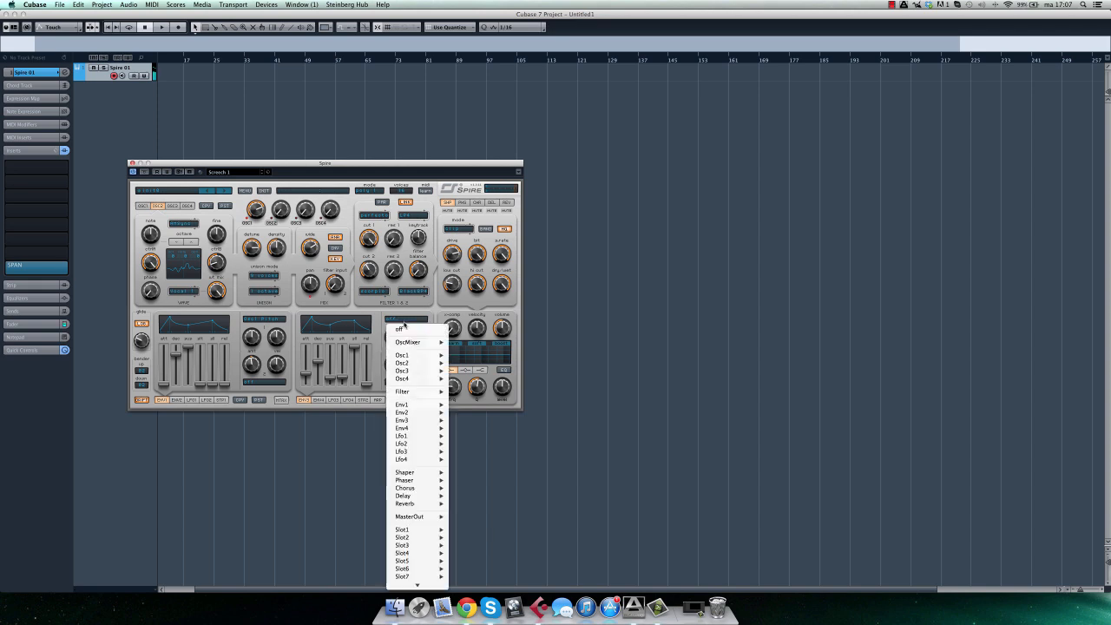
mouse_move(425, 355)
left_click(488, 356)
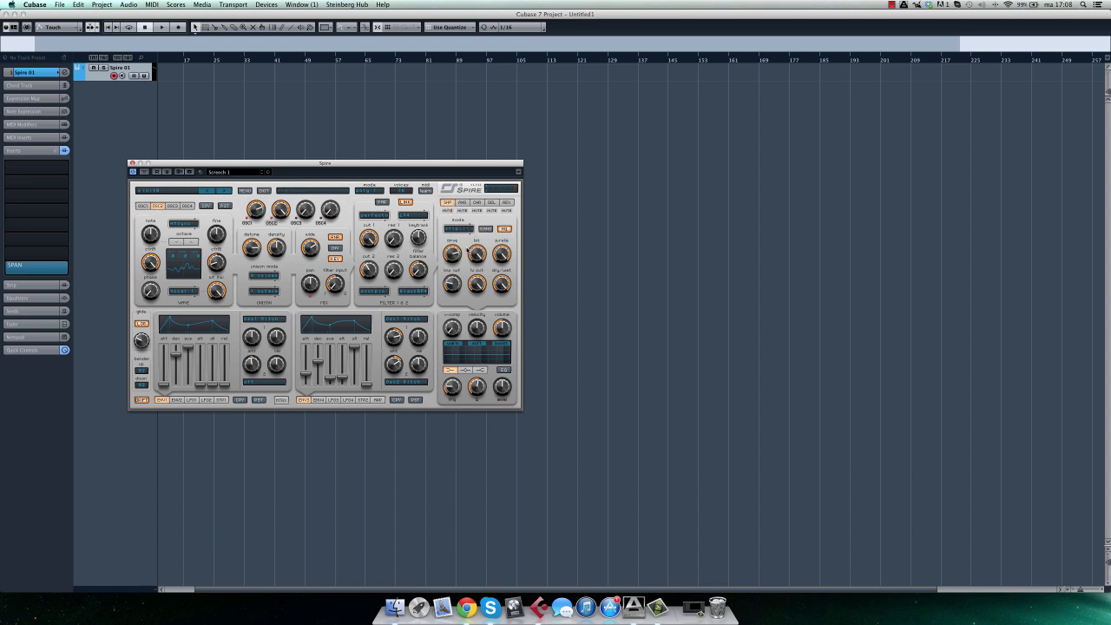
Step: Keep clip as the shaper's mode and raise the shaper's dry/wet level to maximum
left_click(459, 230)
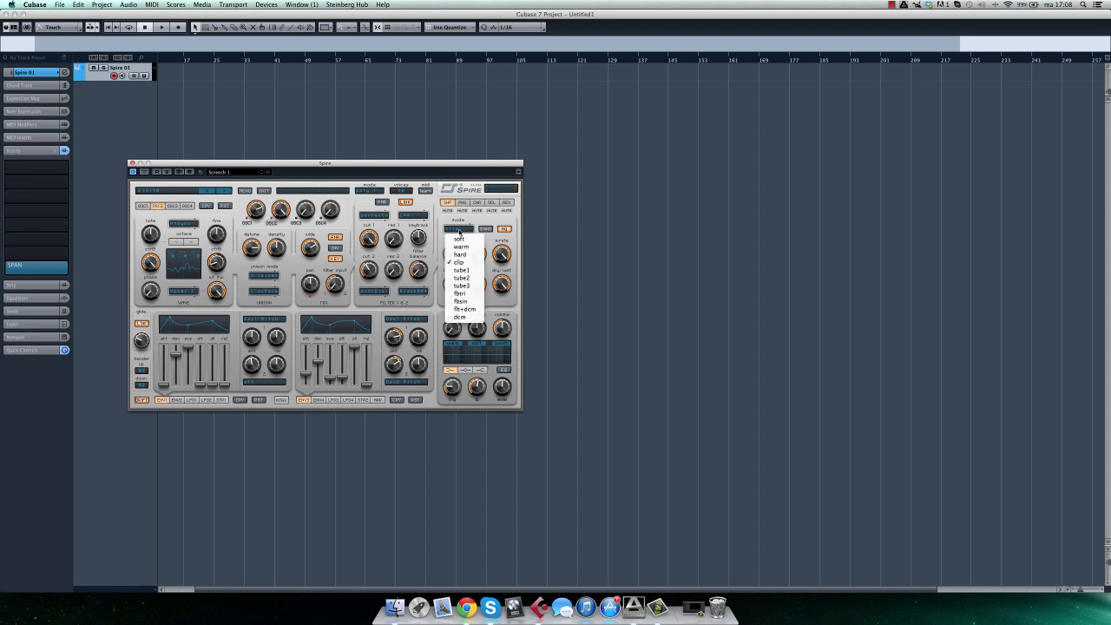
left_click(467, 264)
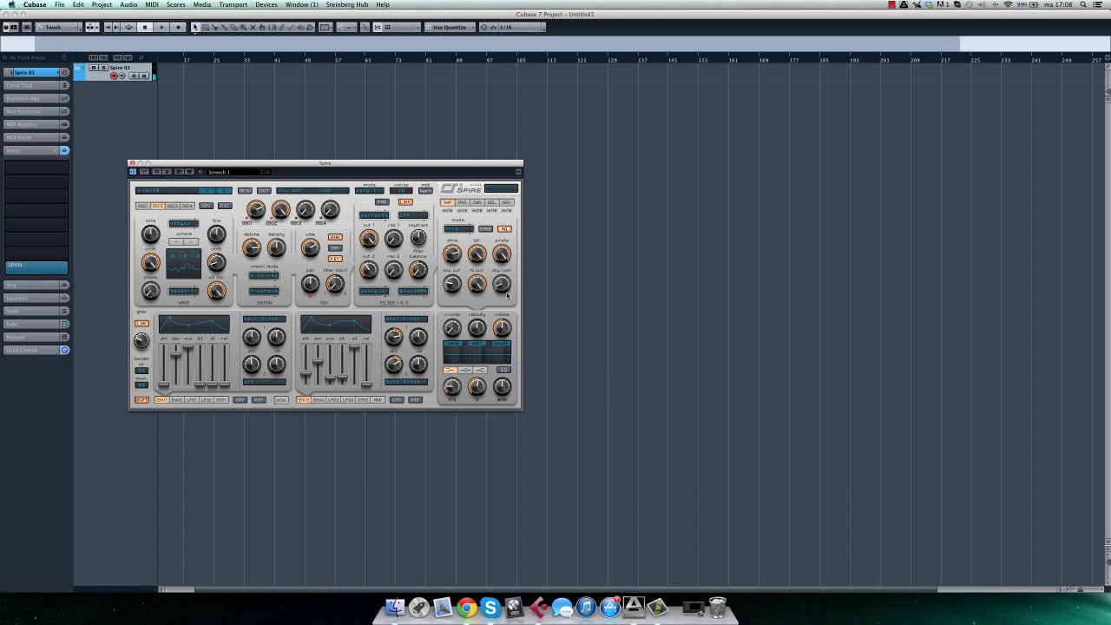
left_click_drag(507, 296, 487, 128)
Step: Show the phaser effect, choose a vowel mode for its stages and adjust its dry/wet level
left_click(467, 204)
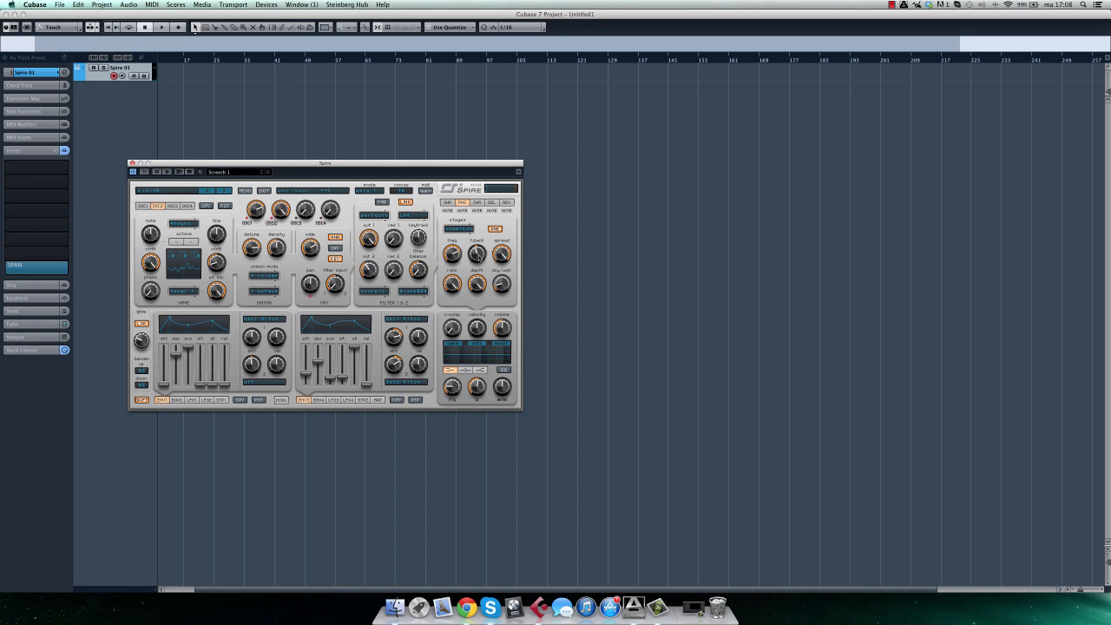
left_click(460, 229)
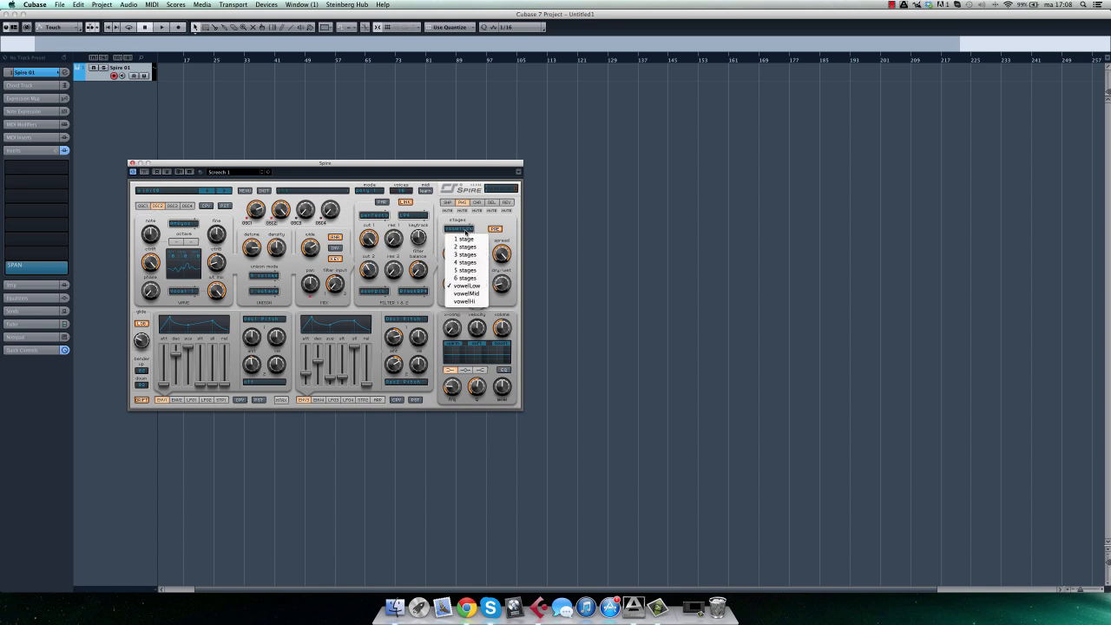
left_click(469, 293)
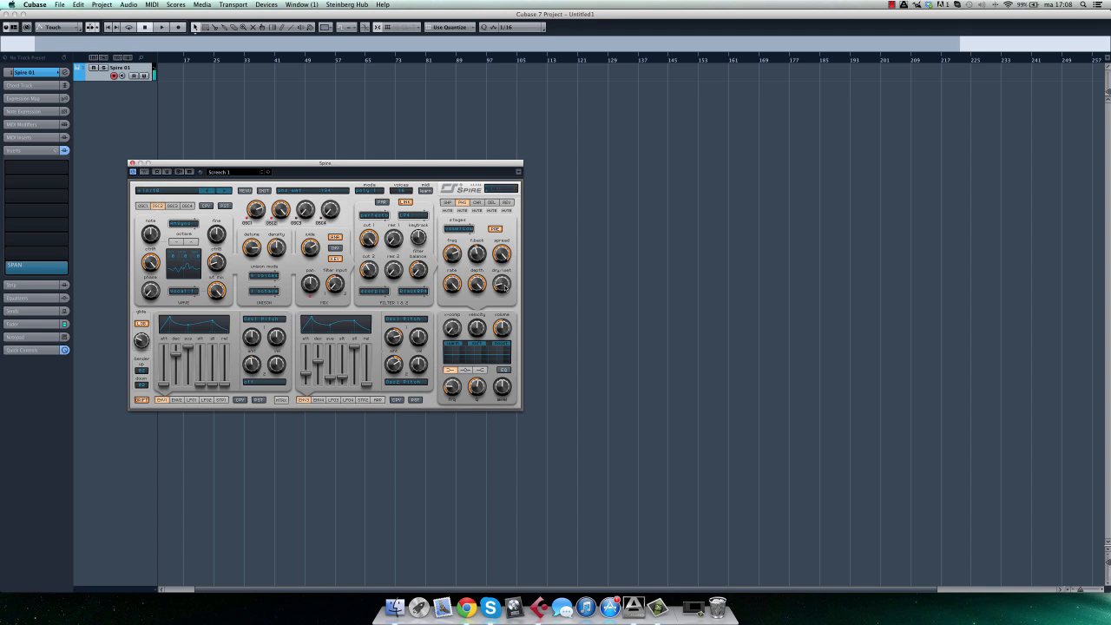
scroll(506, 288, "up", 5)
left_click_drag(502, 287, 505, 356)
Step: Examine the chorus, delay and reverb effect settings, finishing on the delay
left_click(477, 202)
left_click(491, 203)
left_click(504, 203)
left_click(489, 205)
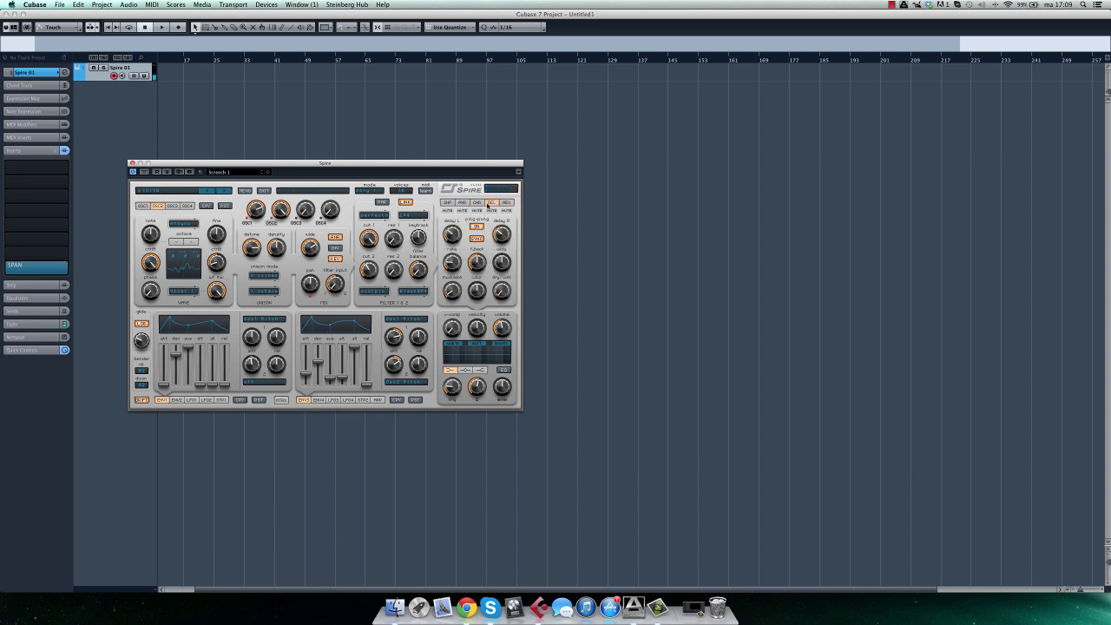
left_click(504, 203)
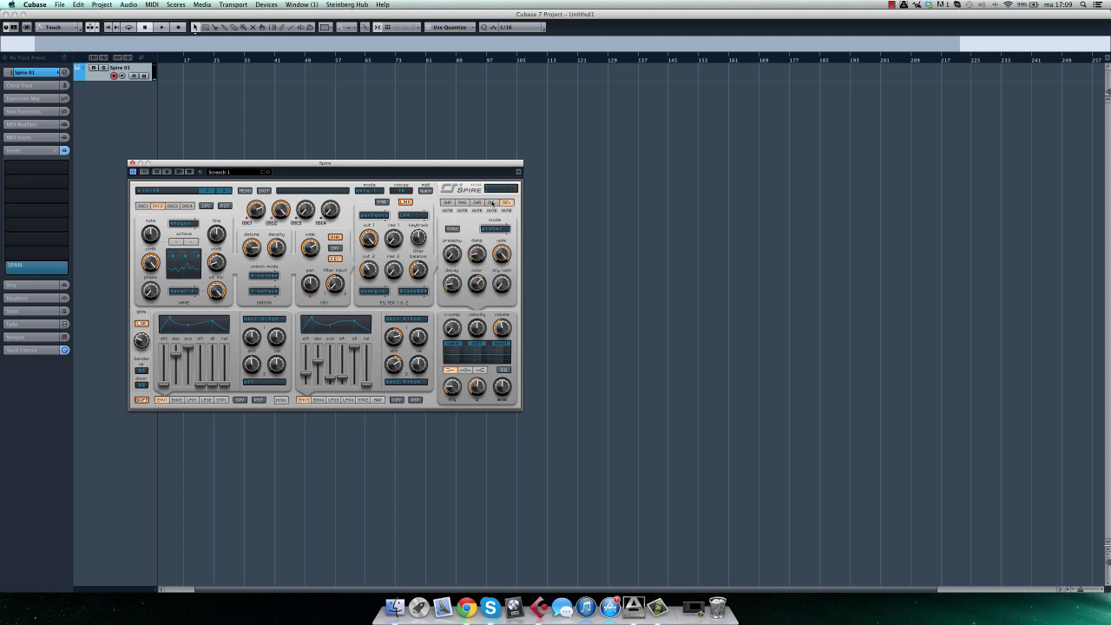
left_click(491, 202)
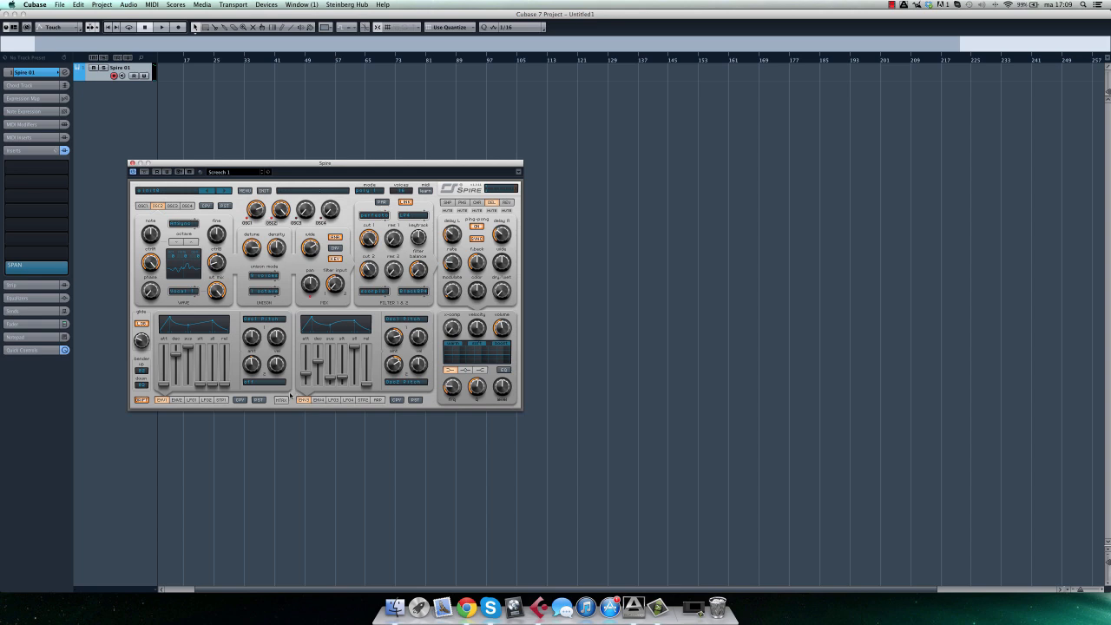
Step: Examine the first modulator section's envelopes, LFO1, LFO2 and stepper, finishing on envelope 2
left_click(176, 401)
left_click(192, 400)
left_click(207, 400)
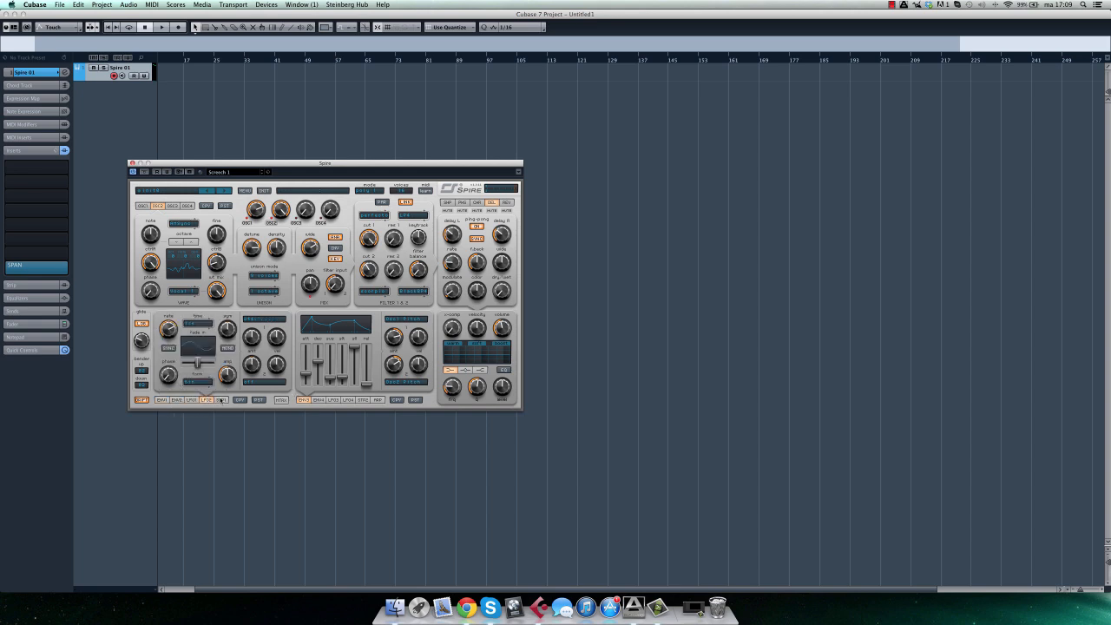
left_click(220, 400)
left_click(207, 400)
left_click(192, 400)
left_click(161, 400)
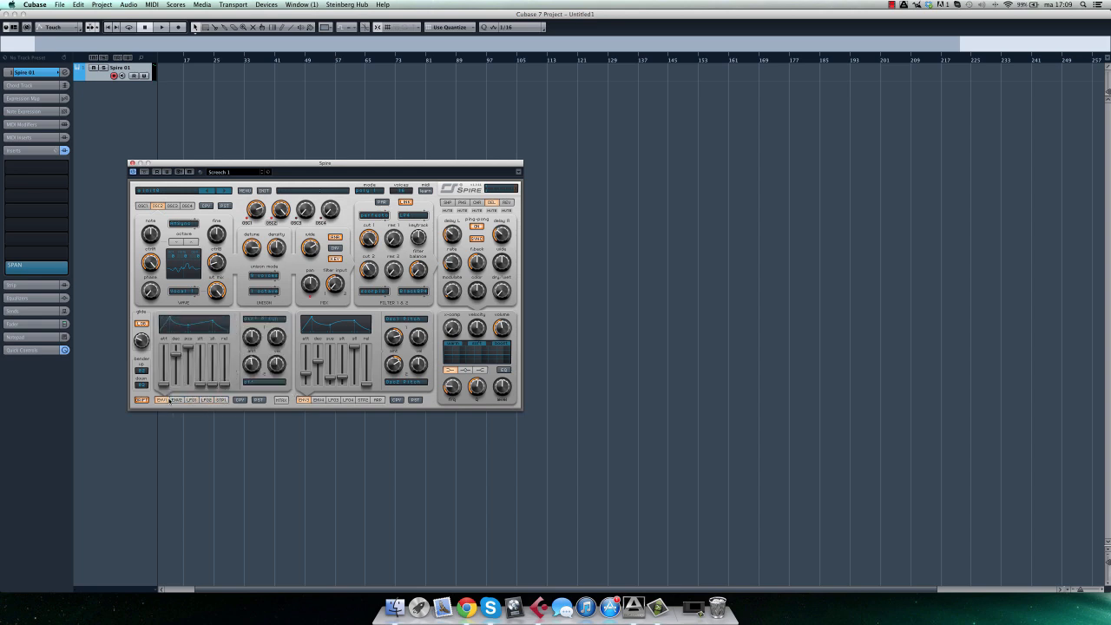
left_click(177, 400)
Step: On LFO3, switch the first modulation target off, reassign it to Osc1 Pitch and try different rates
left_click(333, 401)
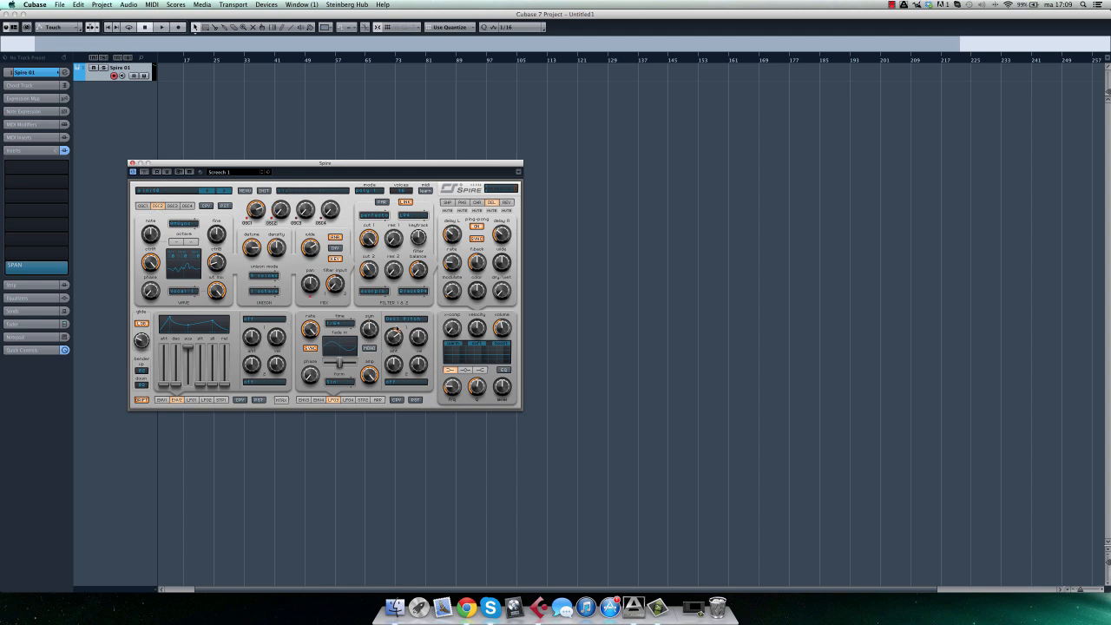
left_click(406, 320)
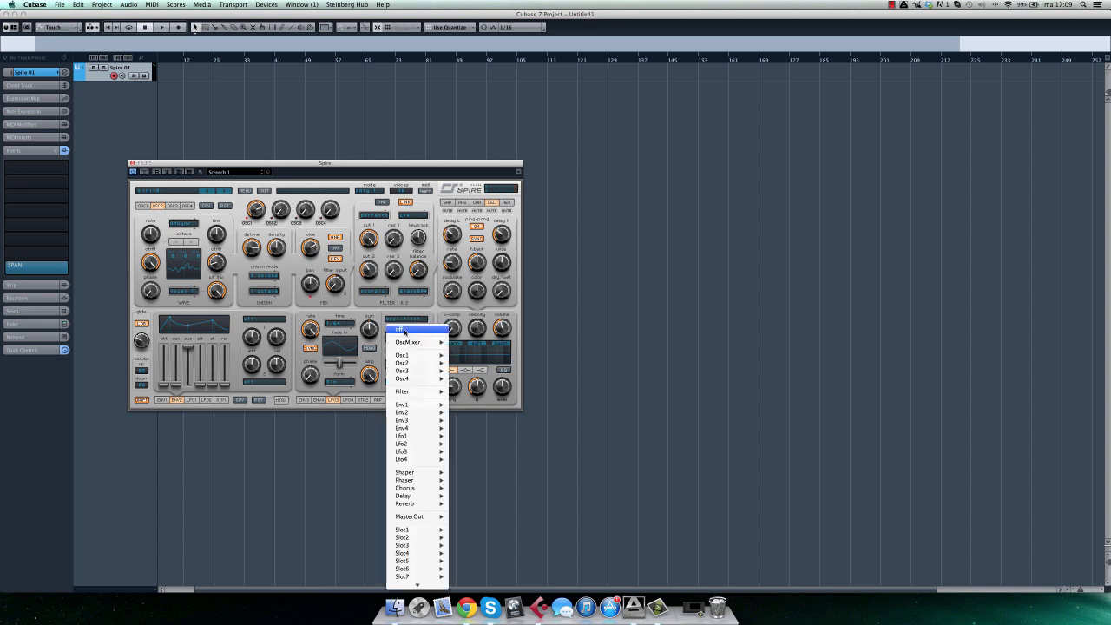
left_click(405, 331)
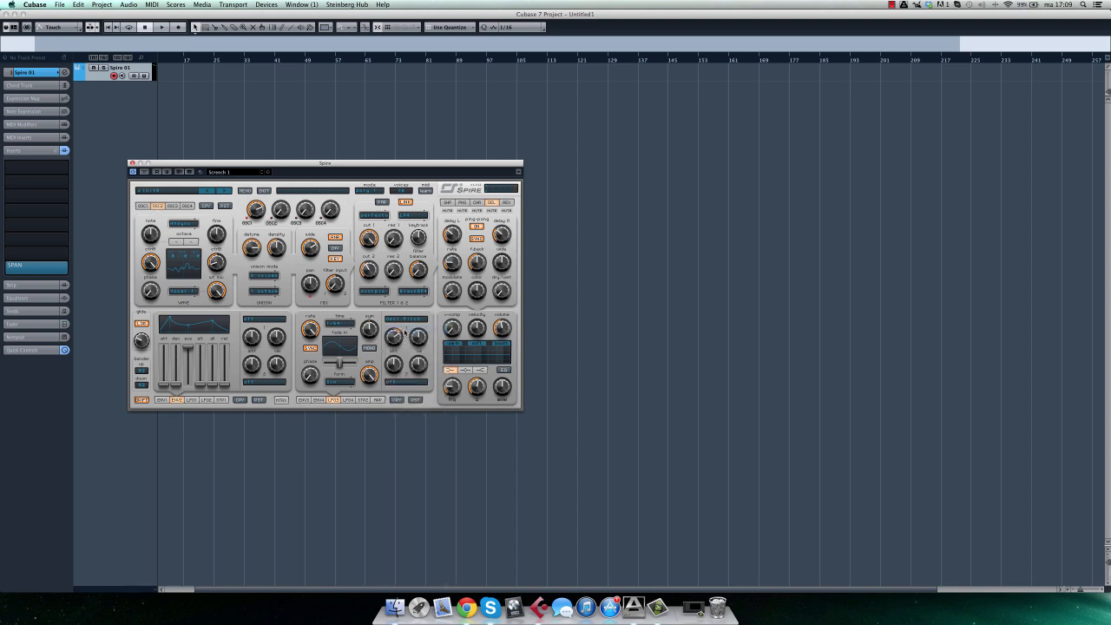
left_click(404, 330)
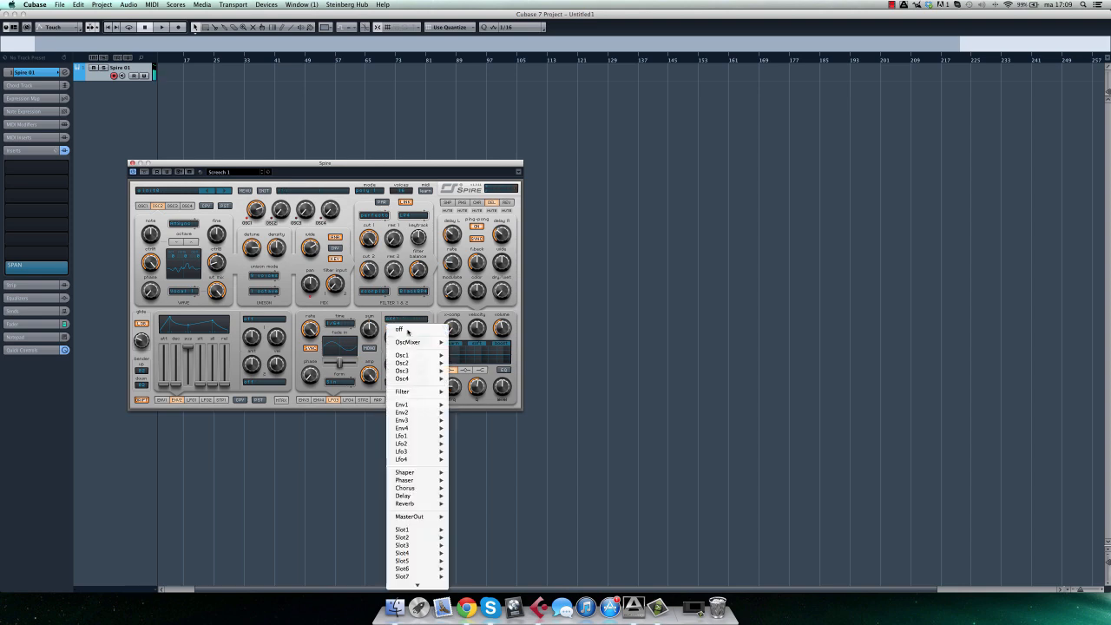
mouse_move(426, 356)
left_click(462, 358)
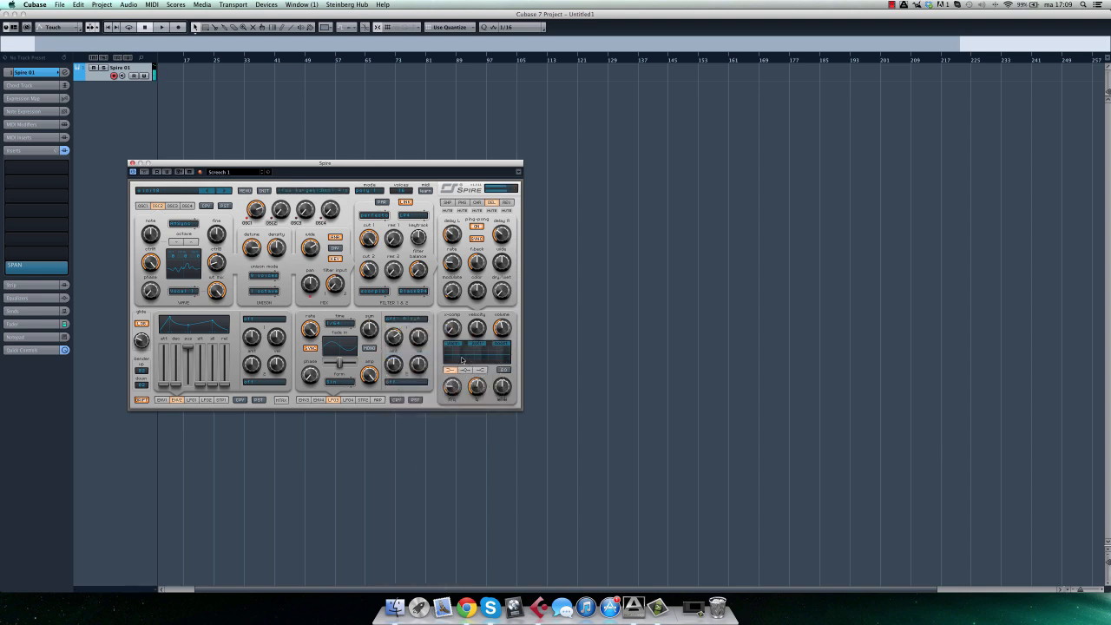
left_click_drag(312, 331, 315, 298)
left_click_drag(344, 304, 312, 324)
Step: Set the bender's up range to 36 and raise its down range
left_click(140, 374)
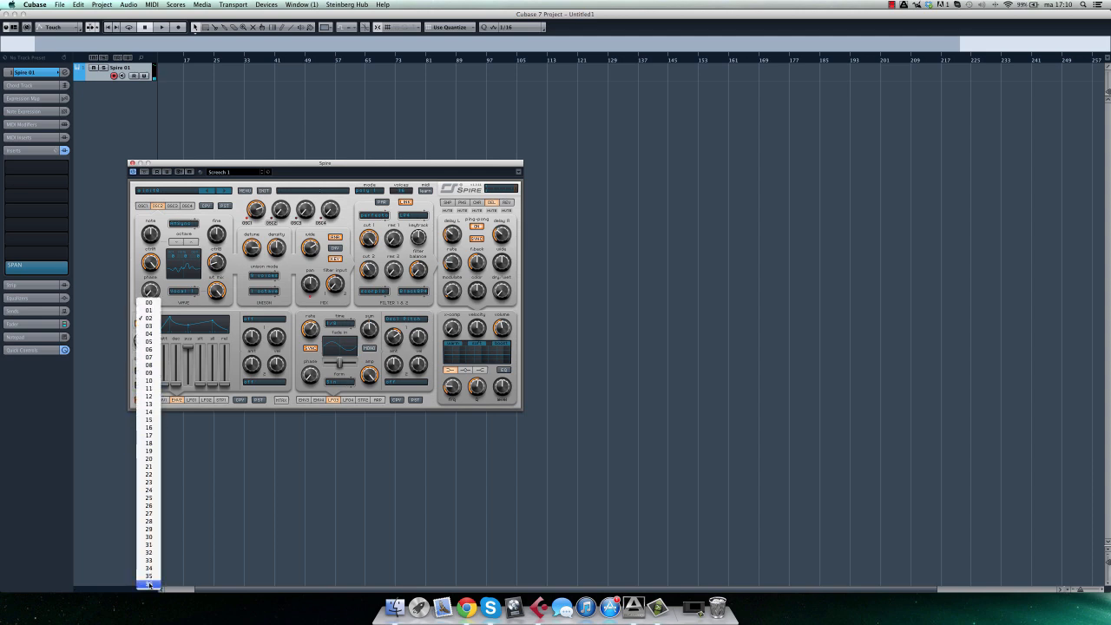
left_click(153, 584)
left_click(145, 387)
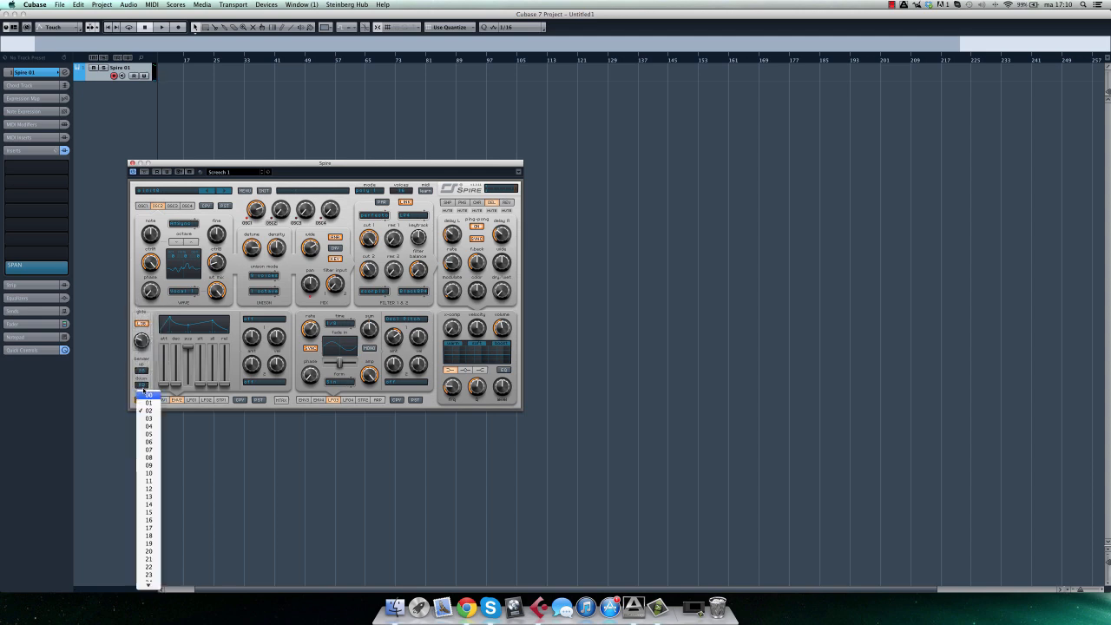
left_click(148, 584)
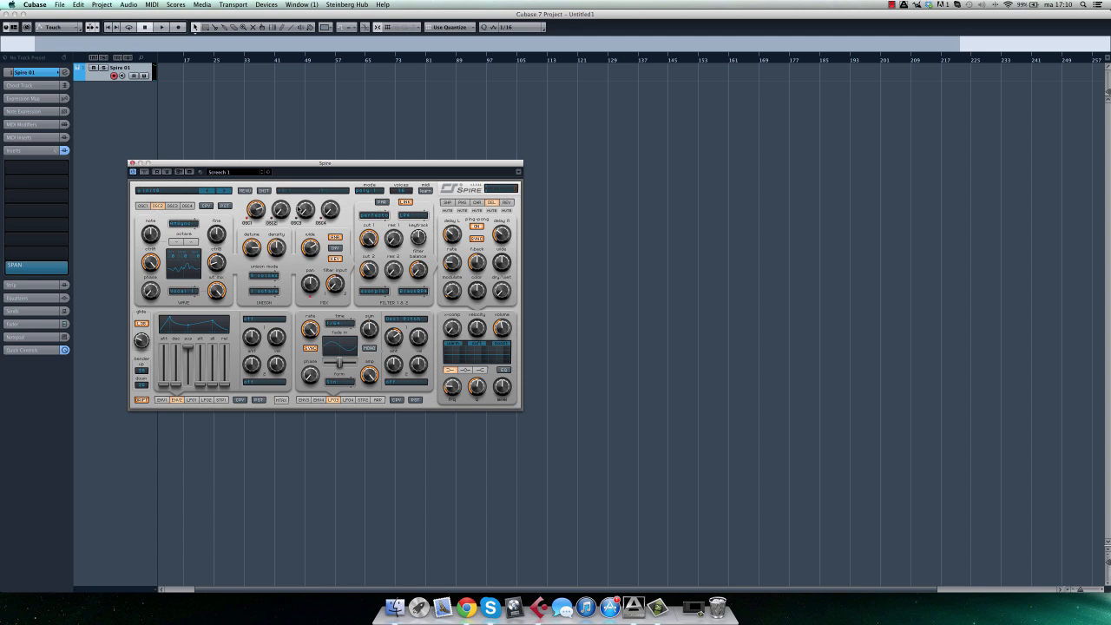
Step: Close the Spire window, zoom the timeline in at the project start and reopen Spire from its track's settings
left_click(131, 163)
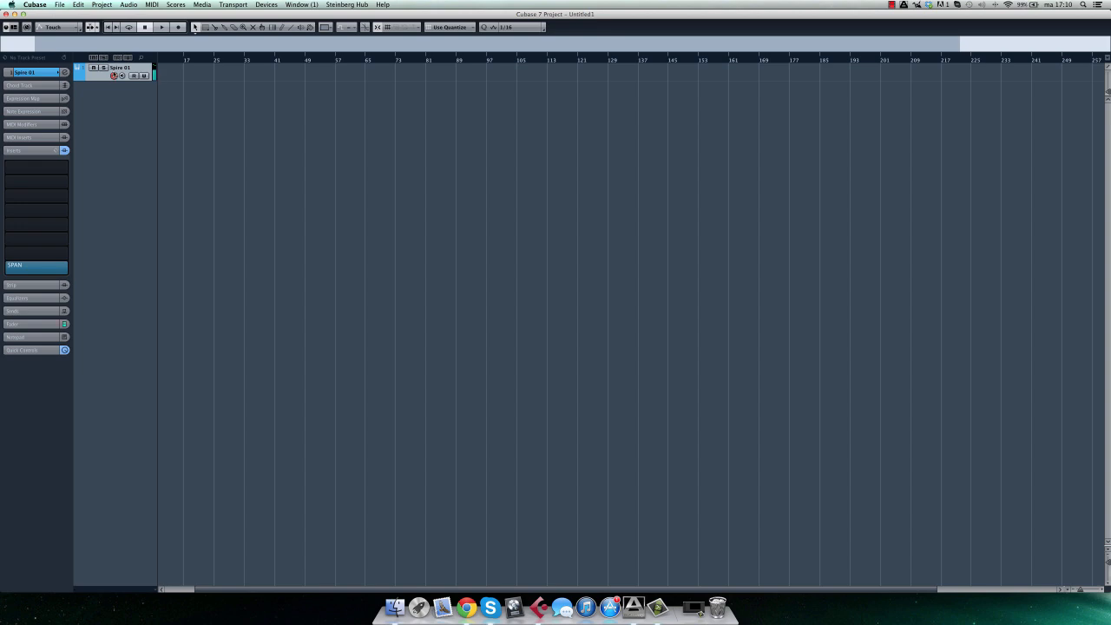
scroll(246, 129, "left", 3)
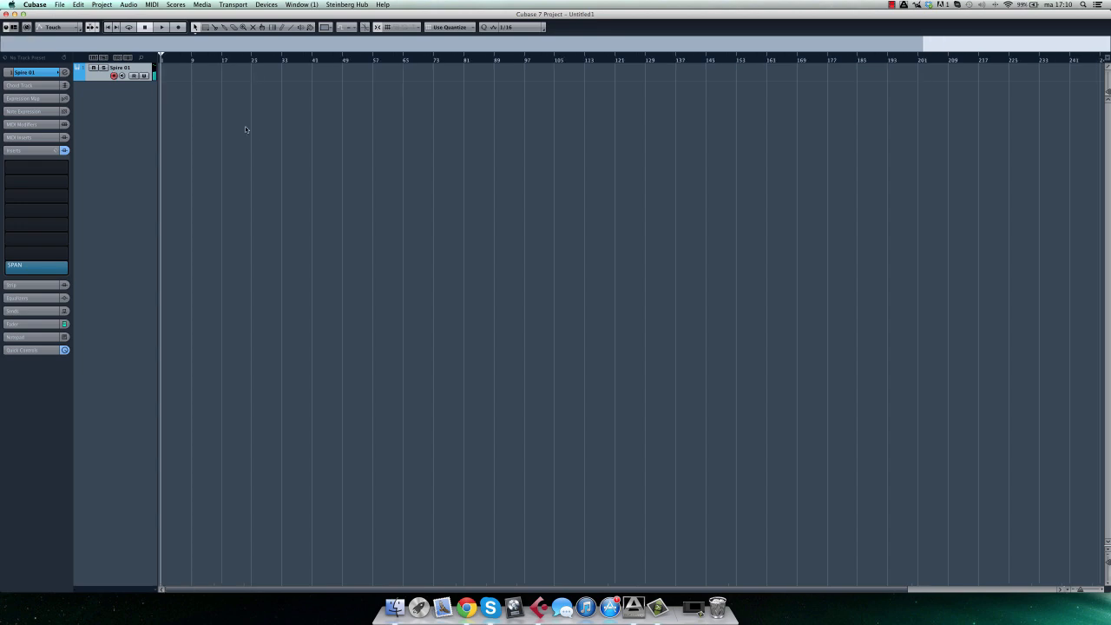
mouse_move(165, 58)
left_mouse_down()
mouse_move(155, 69)
mouse_move(161, 59)
left_mouse_up()
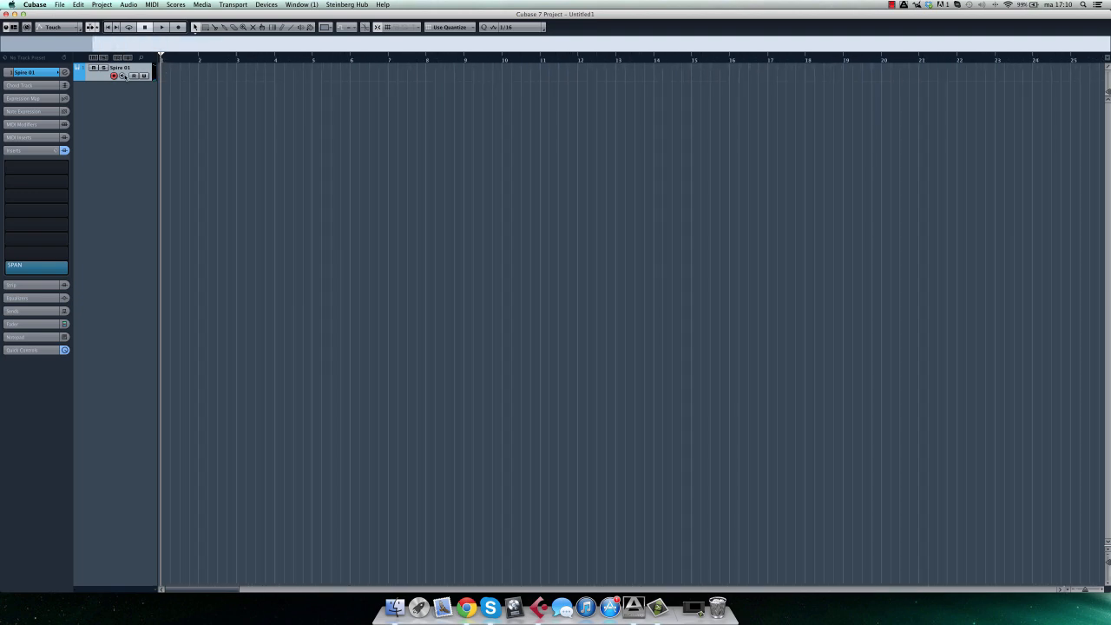
left_click(40, 79)
left_click(64, 154)
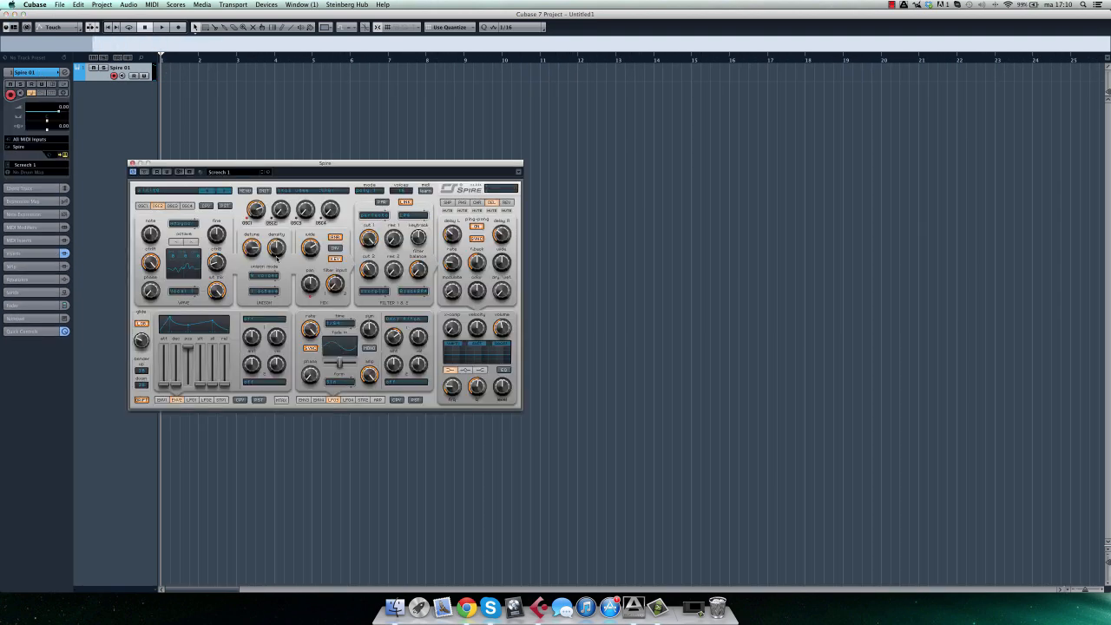
Step: Review the second stepper, envelope 3 and envelope 1, and show the modulation matrix
left_click(377, 400)
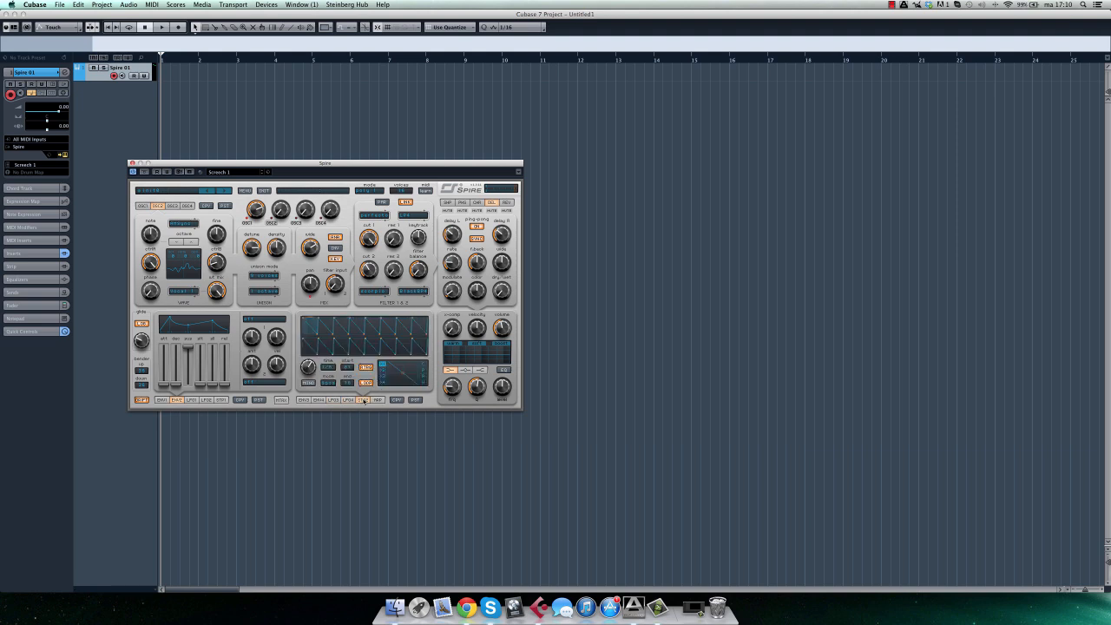
left_click(306, 399)
left_click(161, 399)
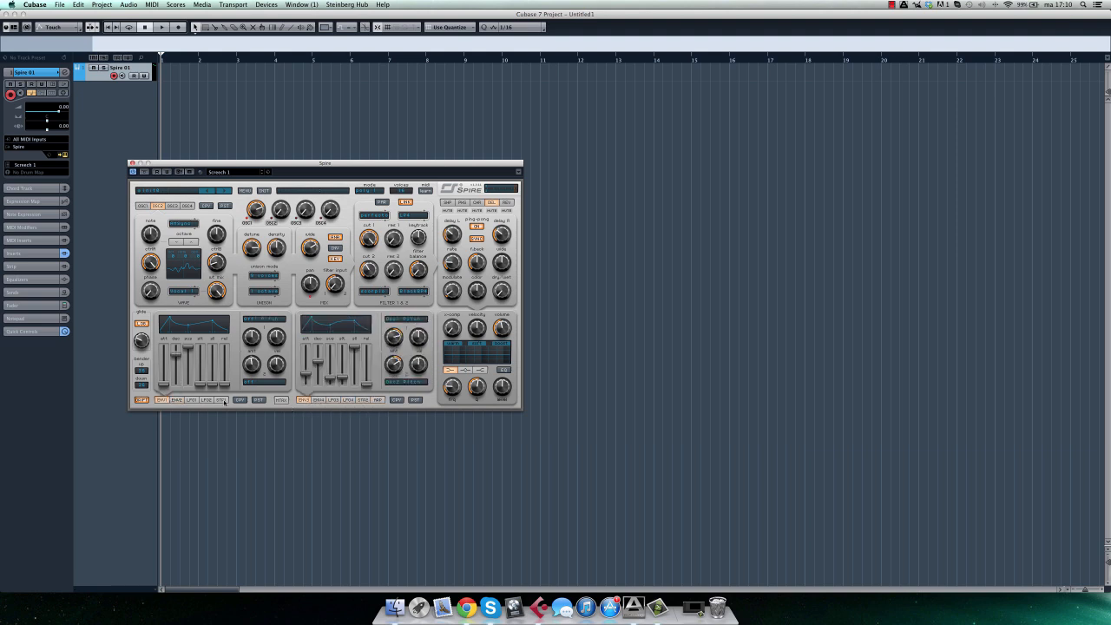
left_click(281, 400)
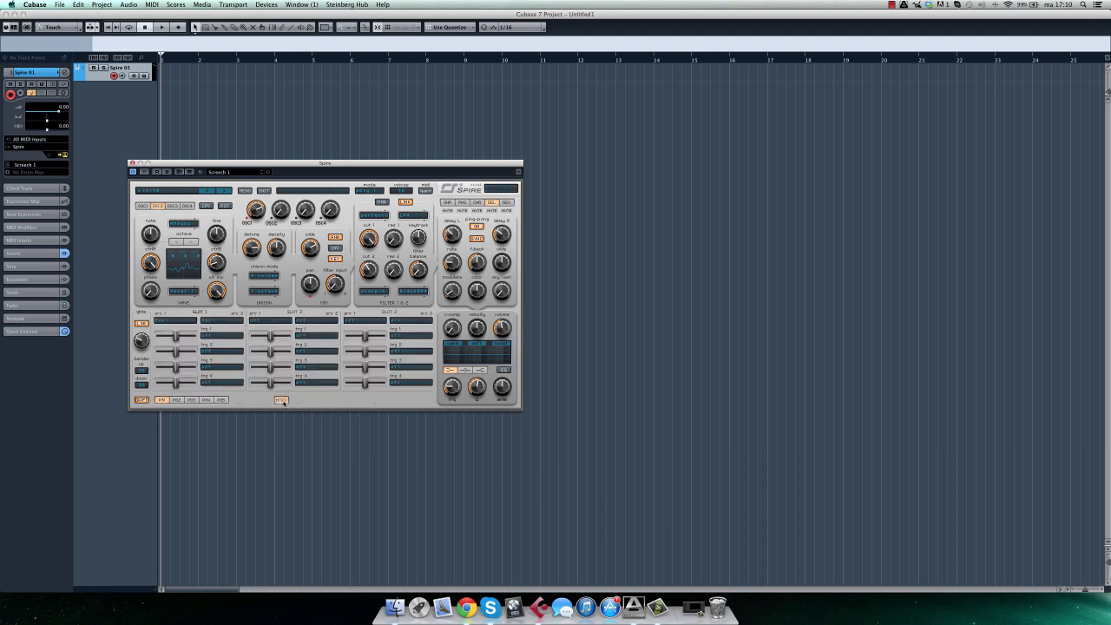
Step: Leave the modulation matrix, compare envelopes 4 and 3, lower envelope 3's decay slightly and close Spire
left_click(285, 401)
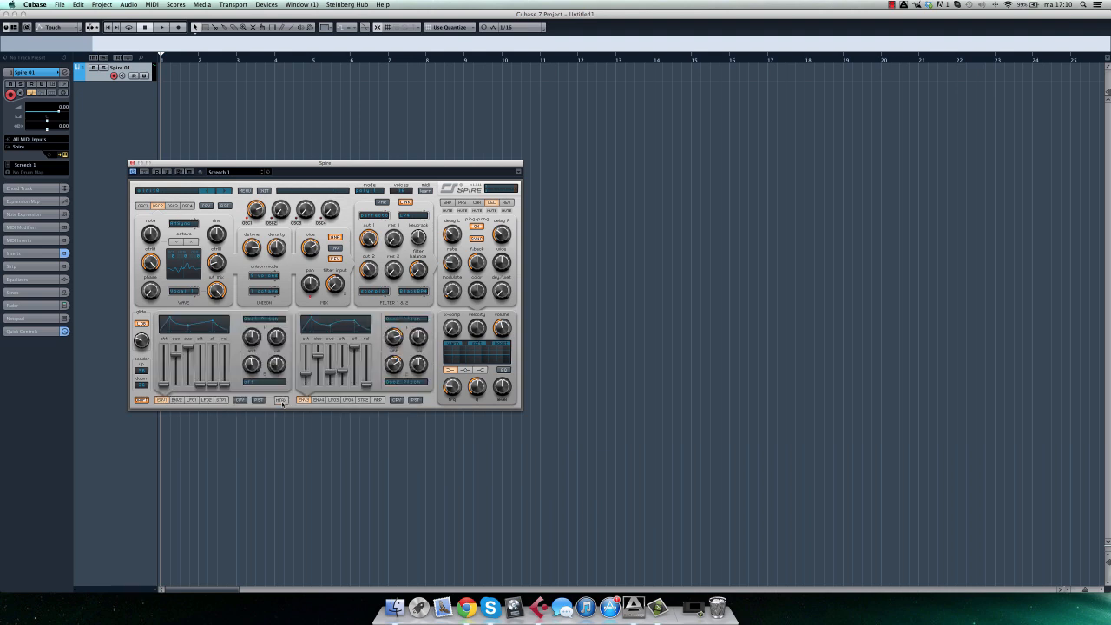
left_click(318, 402)
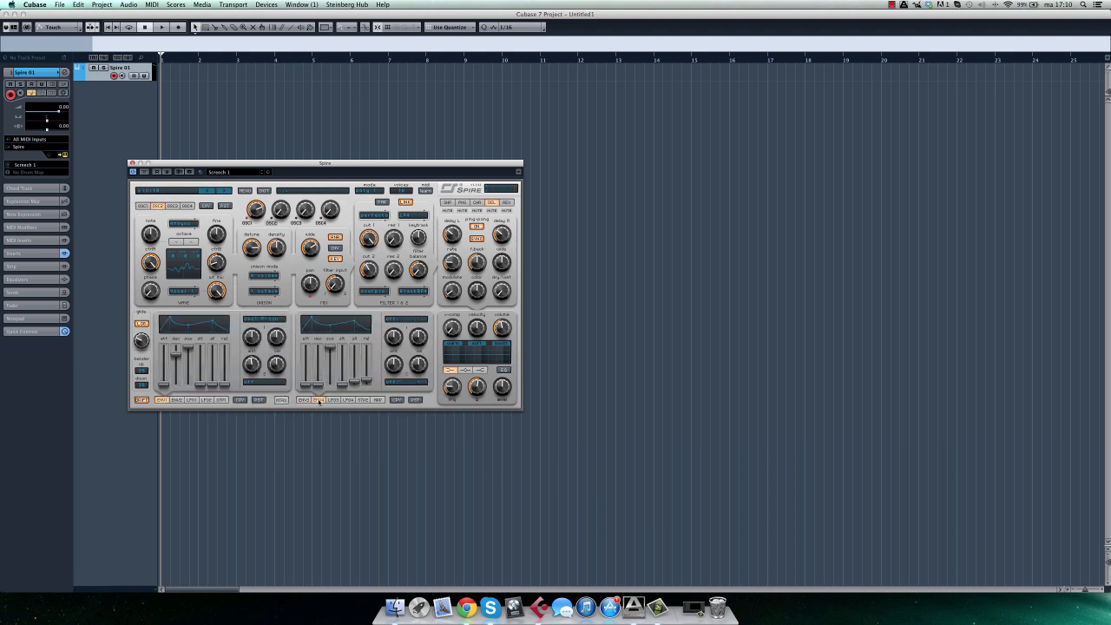
left_click(310, 402)
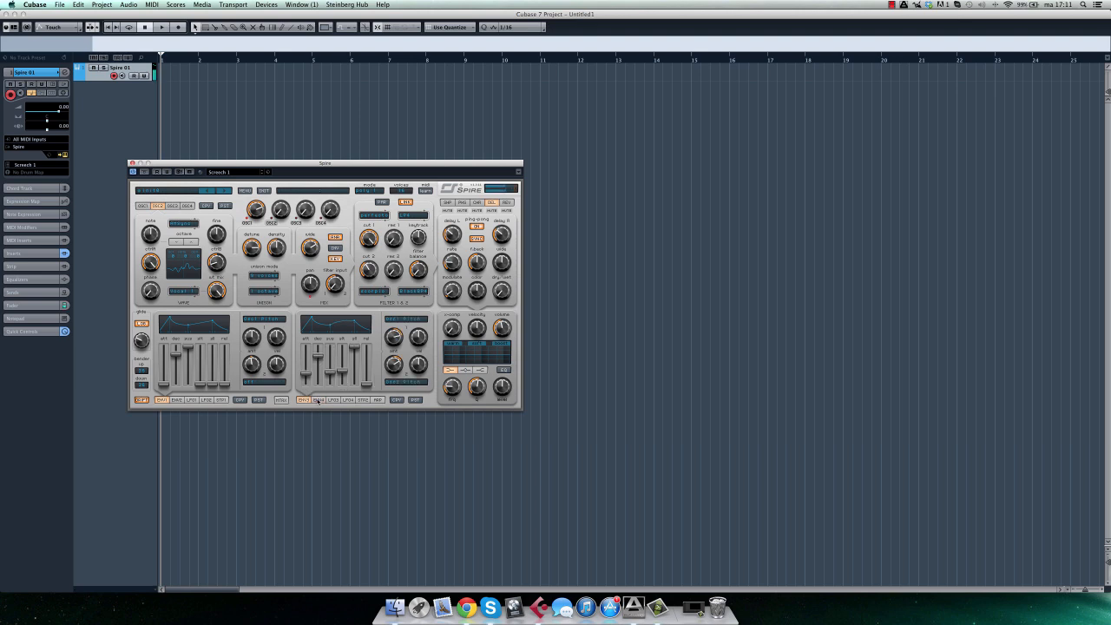
left_click_drag(317, 355, 322, 364)
left_click(132, 163)
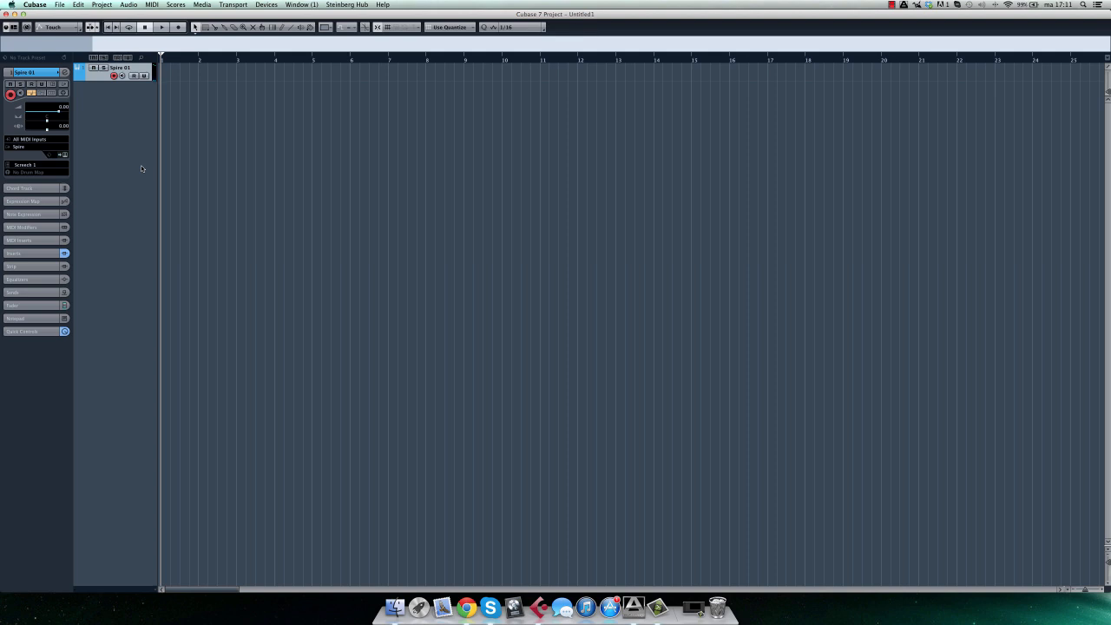
Step: Load an FX chain preset onto the Spire track's inserts
left_click(49, 253)
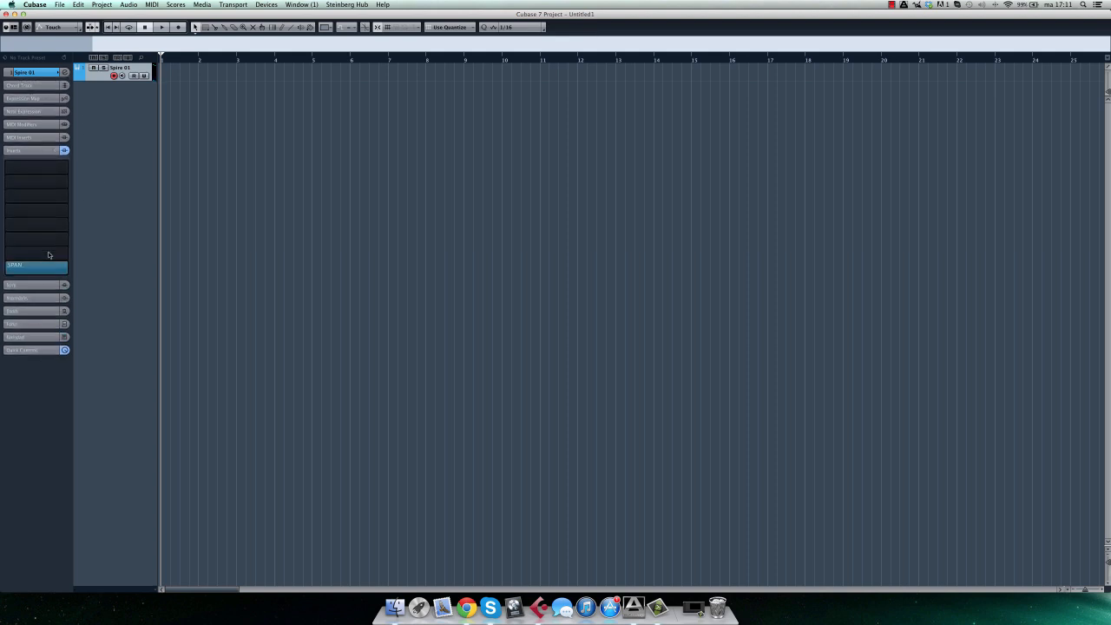
left_click(58, 152)
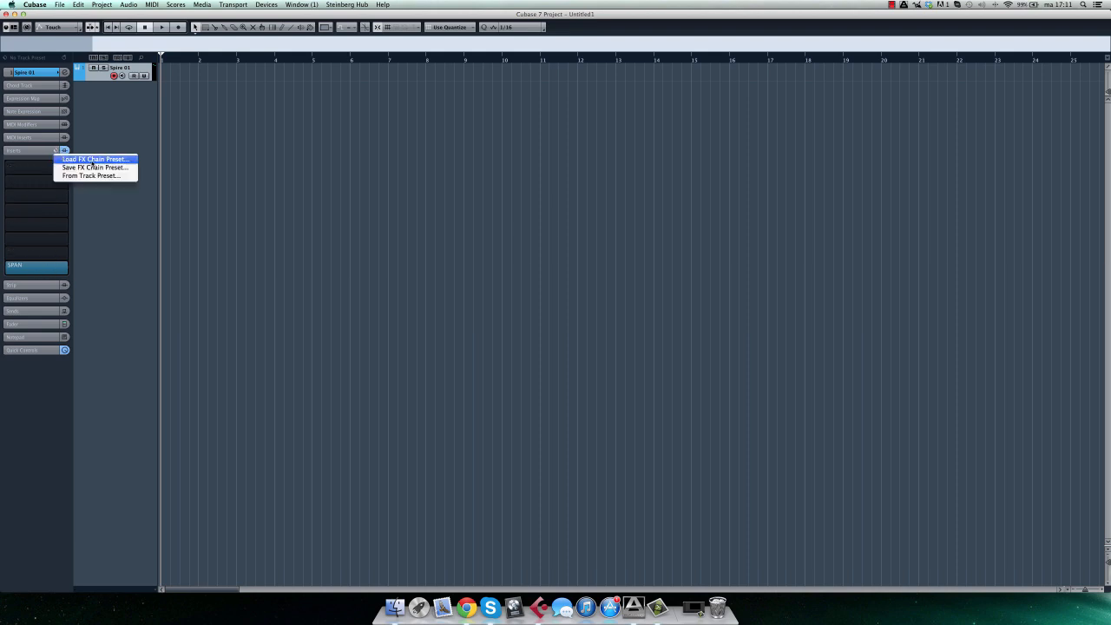
left_click(315, 182)
double_click(498, 292)
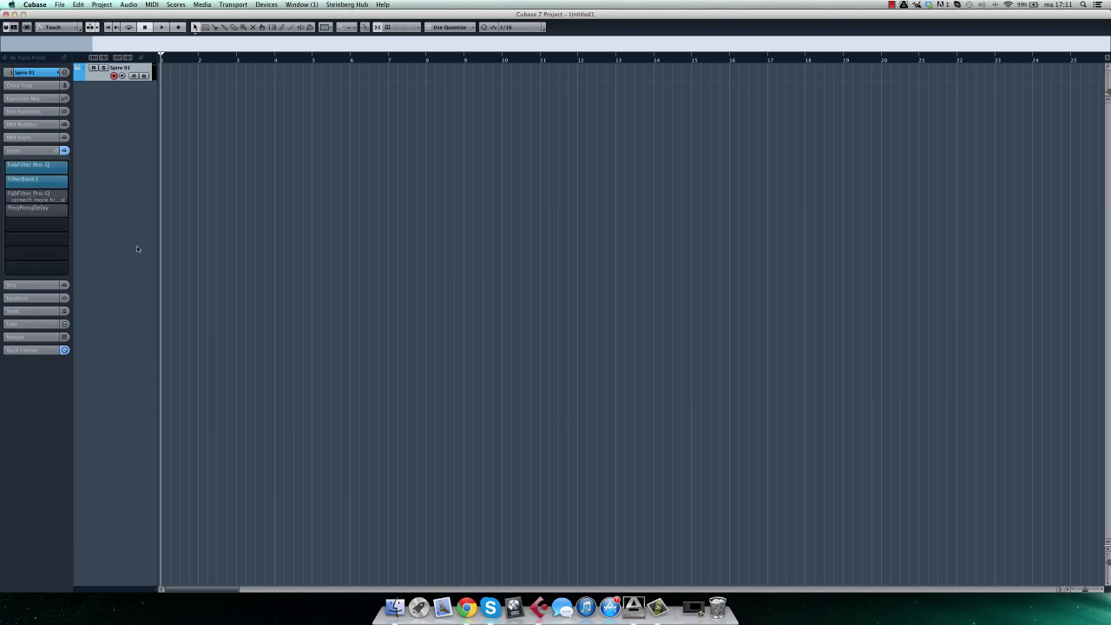
Step: Bypass FilterBank3 and examine the low-cut and bell bands of the first FabFilter Pro-Q insert
left_click(6, 182)
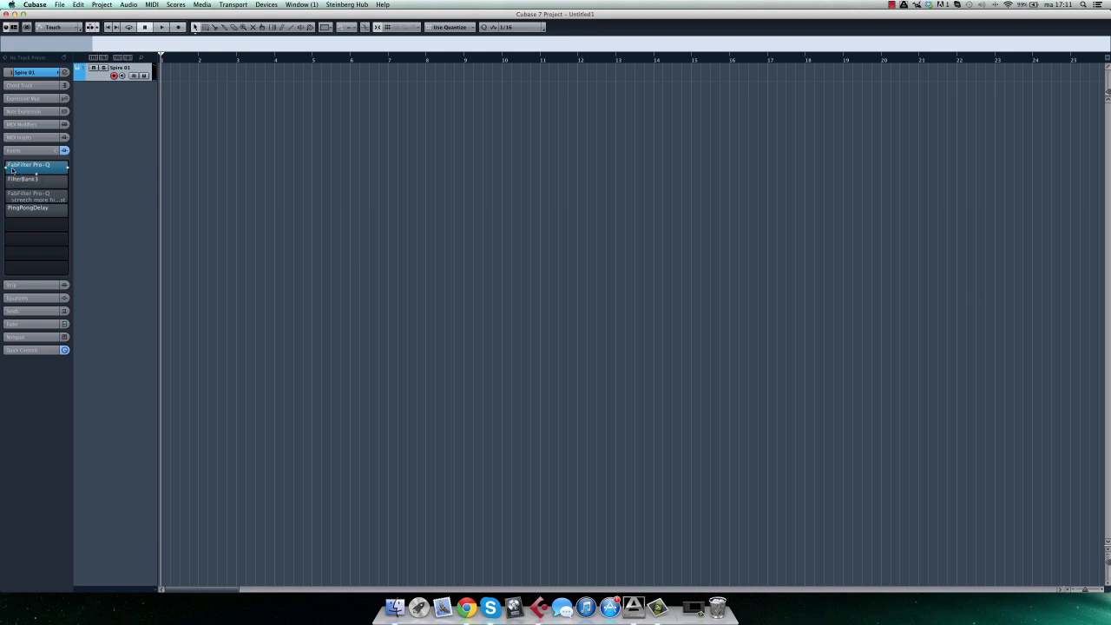
left_click(46, 167)
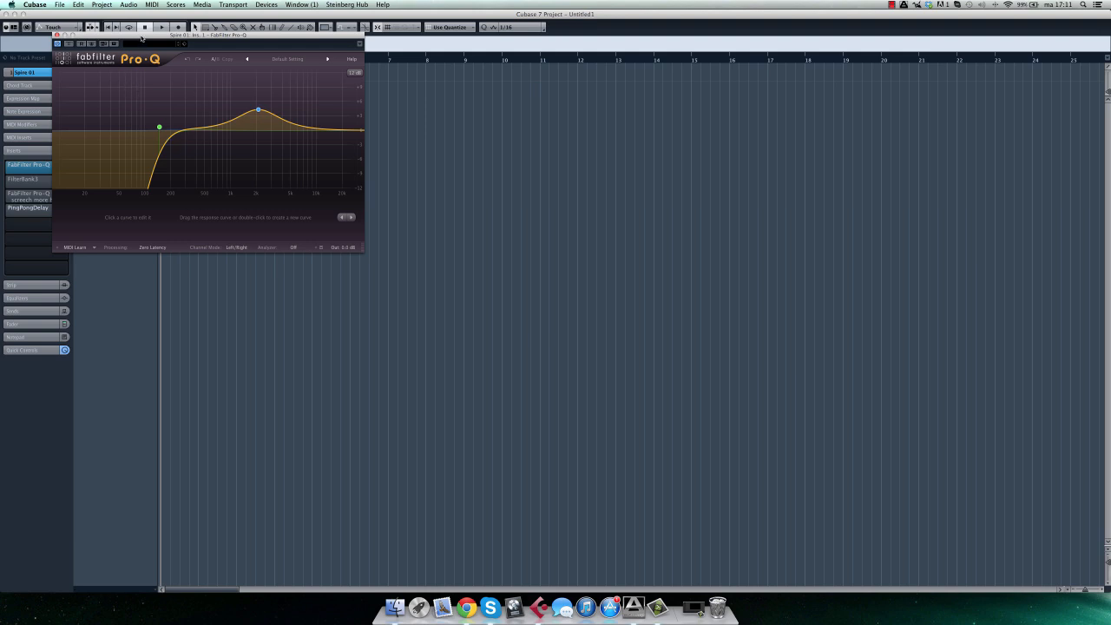
left_click_drag(142, 38, 434, 162)
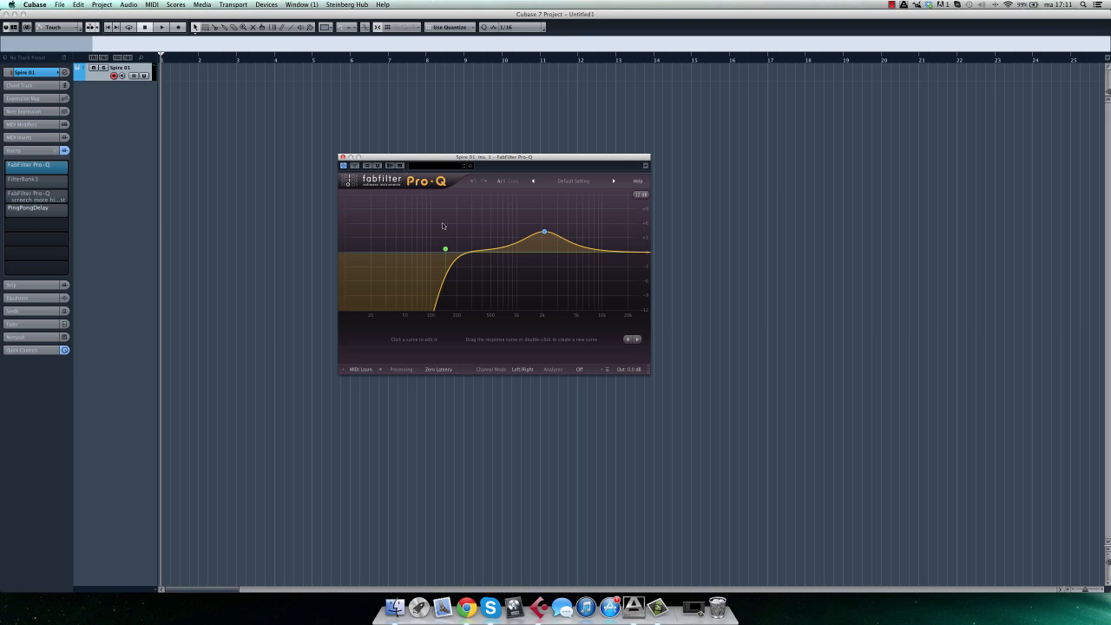
left_click(445, 250)
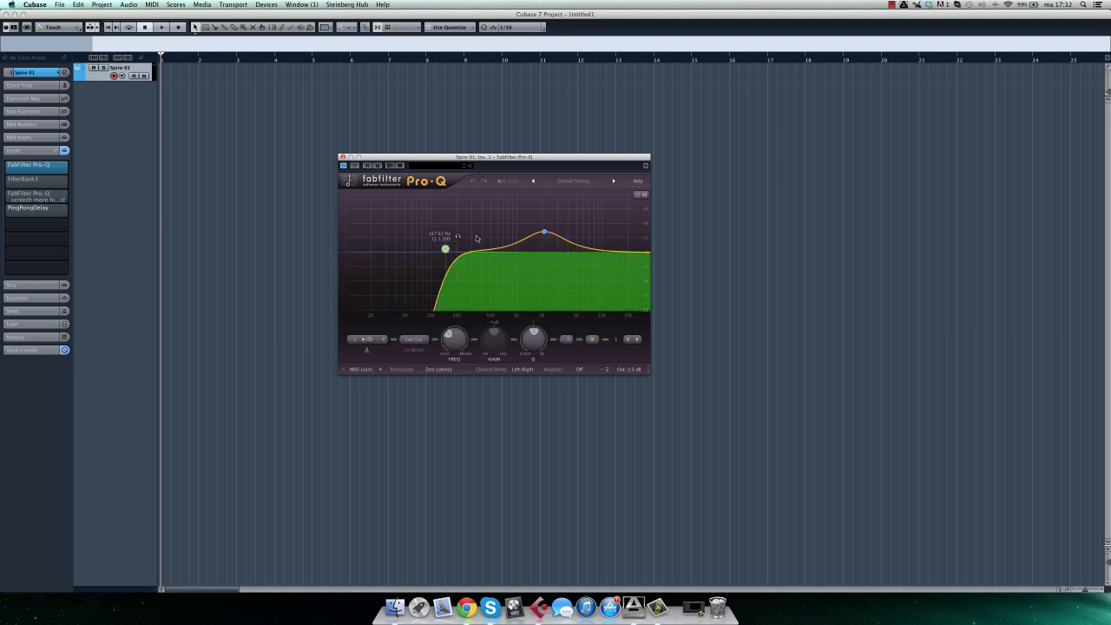
left_click(544, 233)
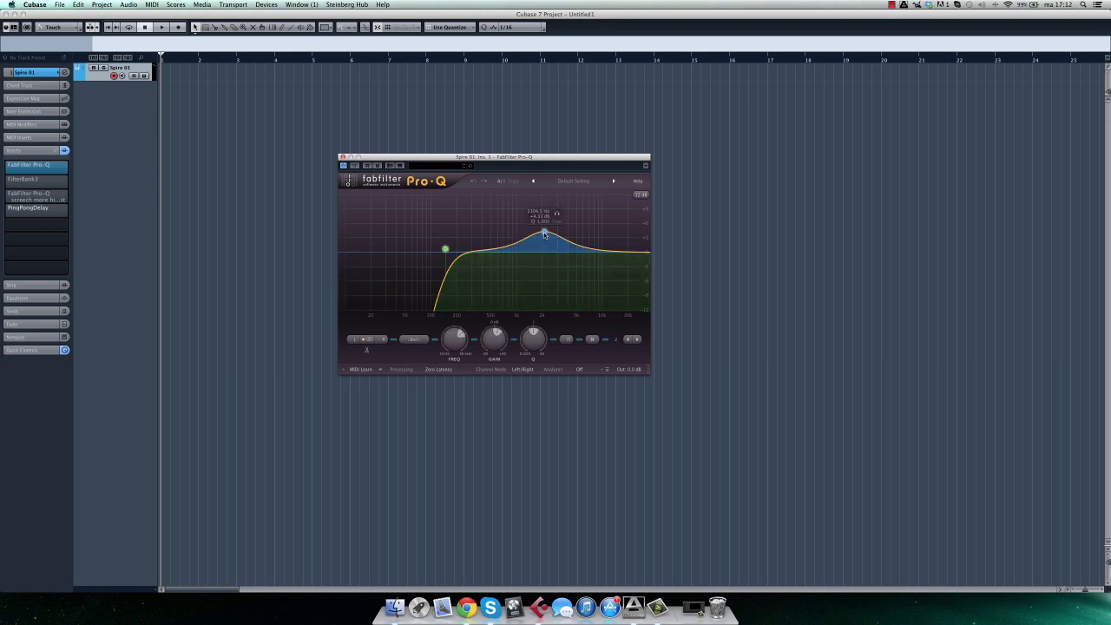
left_click(545, 232)
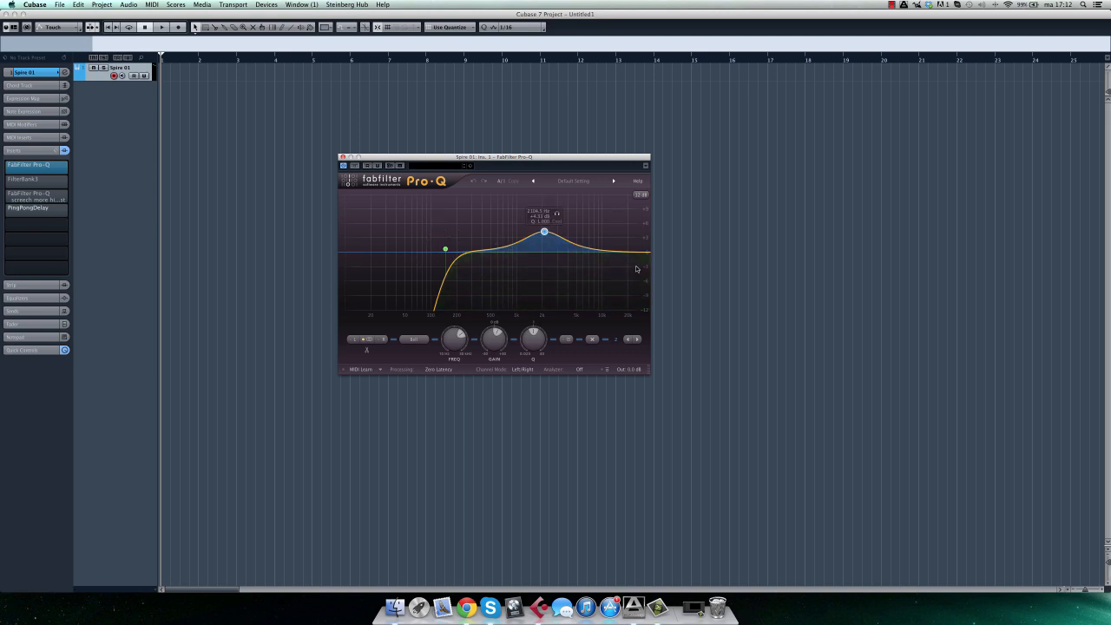
Step: Reactivate and open FilterBank3, check the types of filters 1 and 2, and try moving filter 1's cutoff
left_click(12, 180)
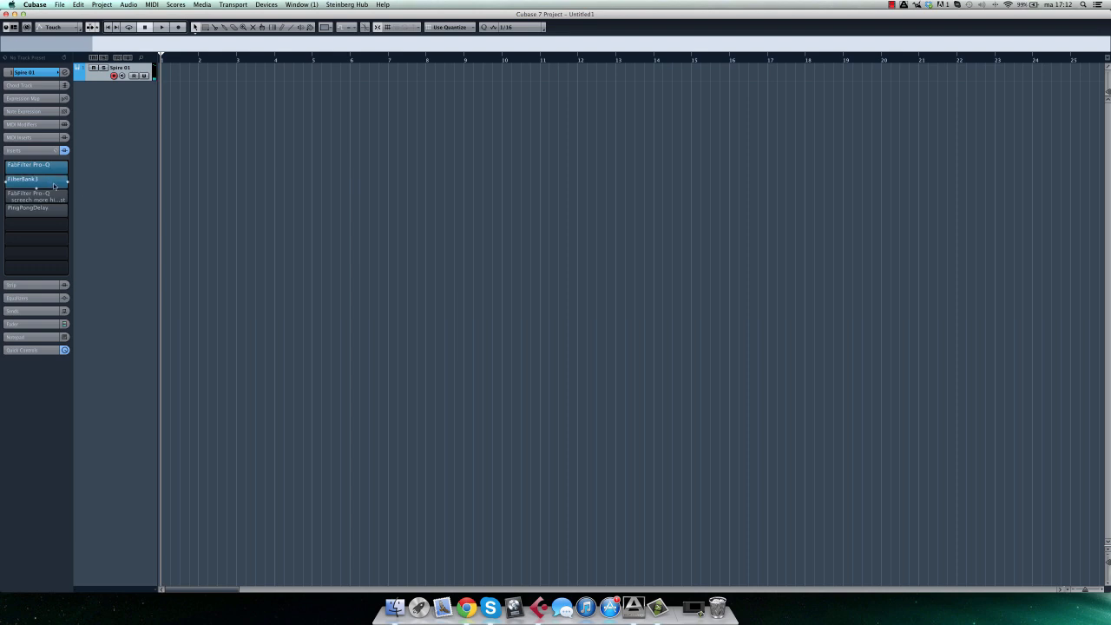
left_click(54, 184)
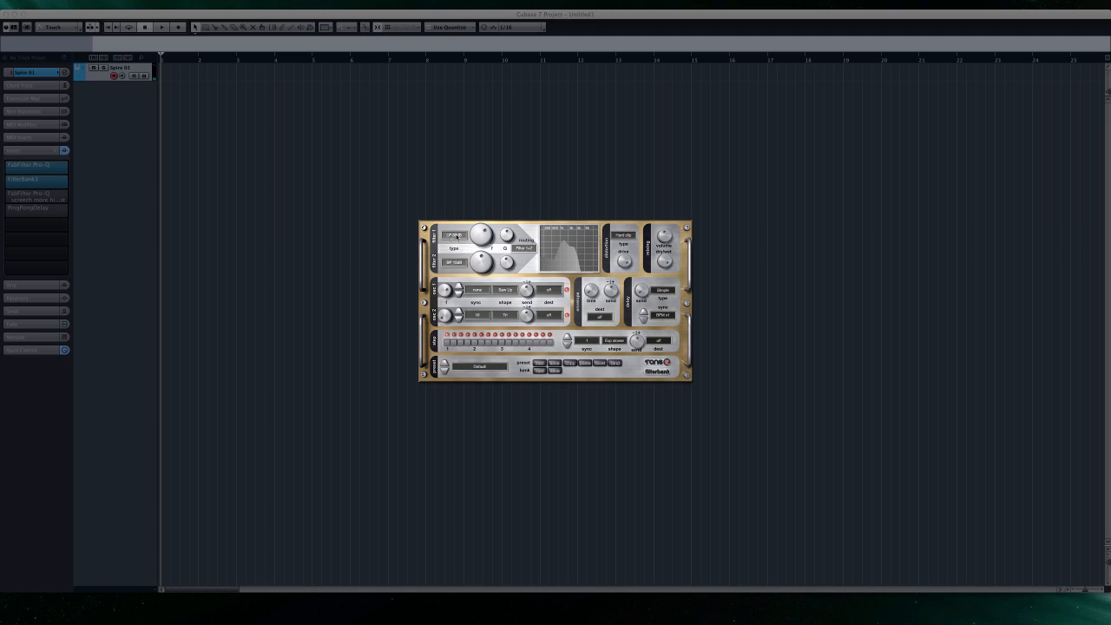
left_click(455, 236)
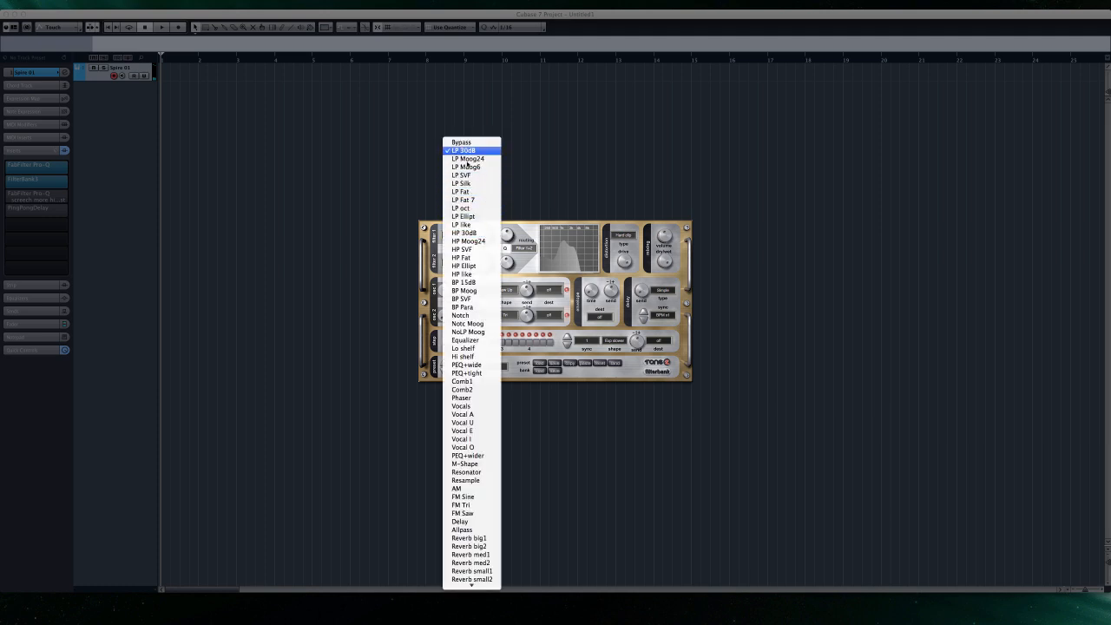
left_click(434, 232)
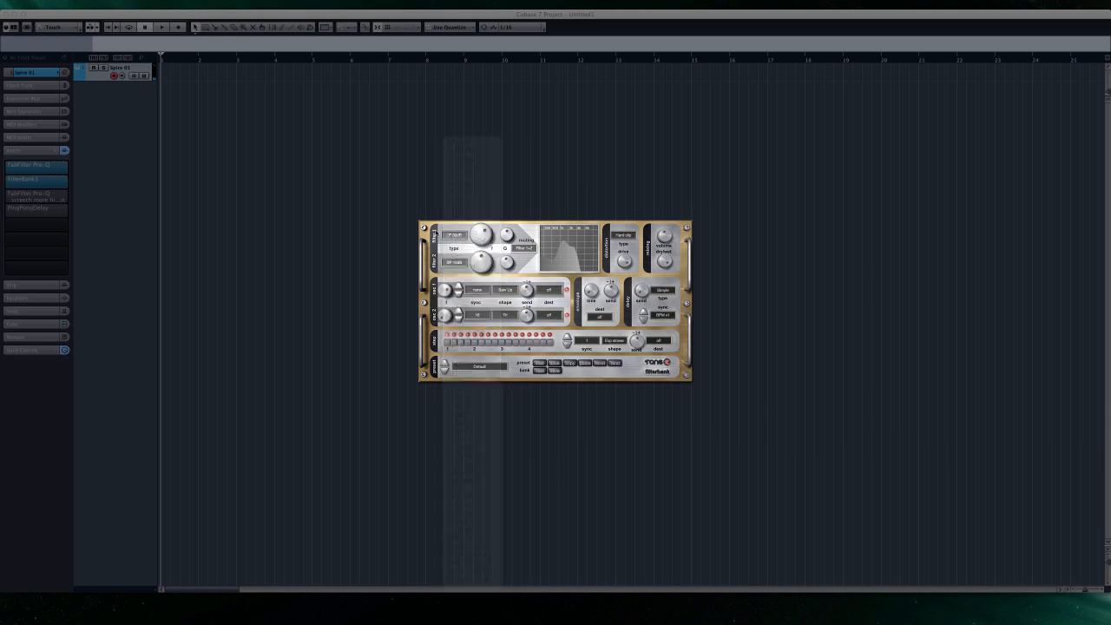
left_click(459, 262)
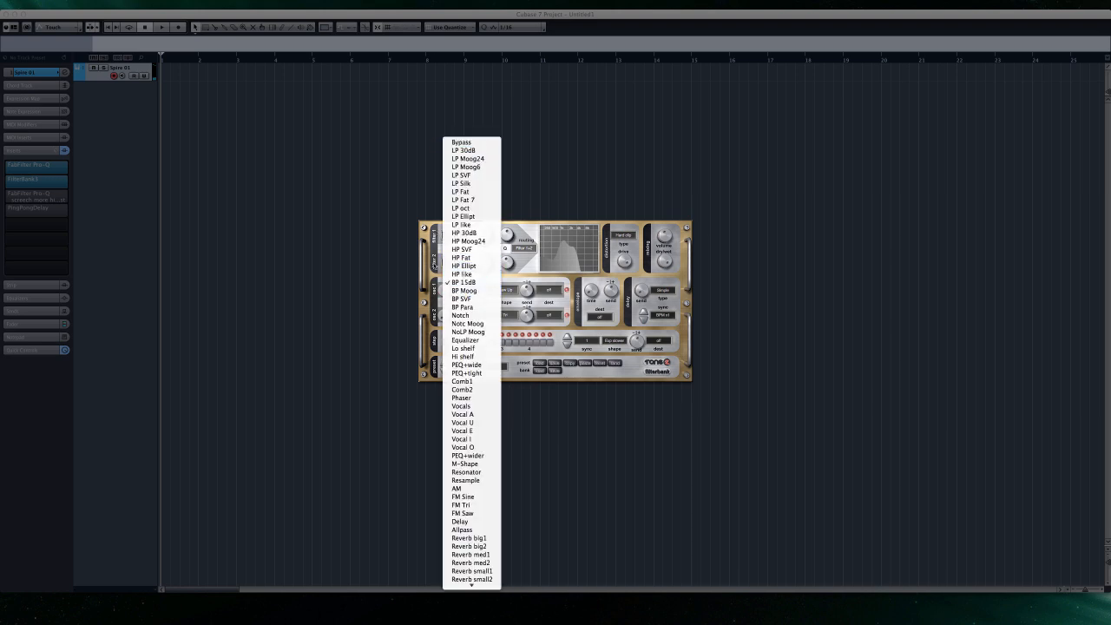
left_click(435, 266)
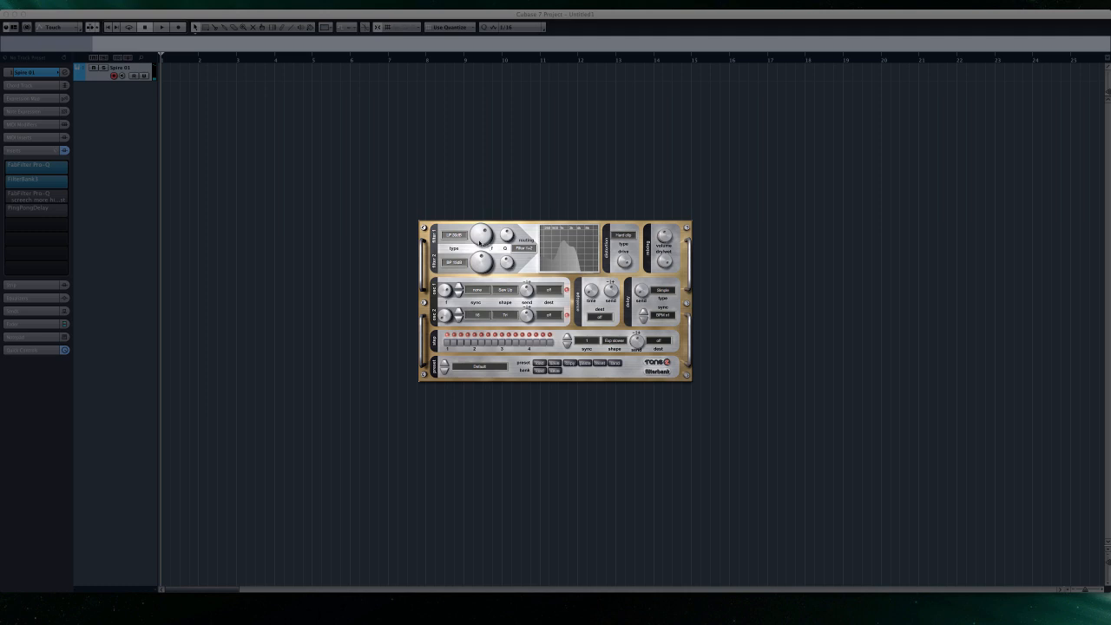
left_click_drag(476, 235, 491, 236)
Step: Review LFO 1's sync options and set its destination to f Filter 2 in FilterBank3
left_click(475, 293)
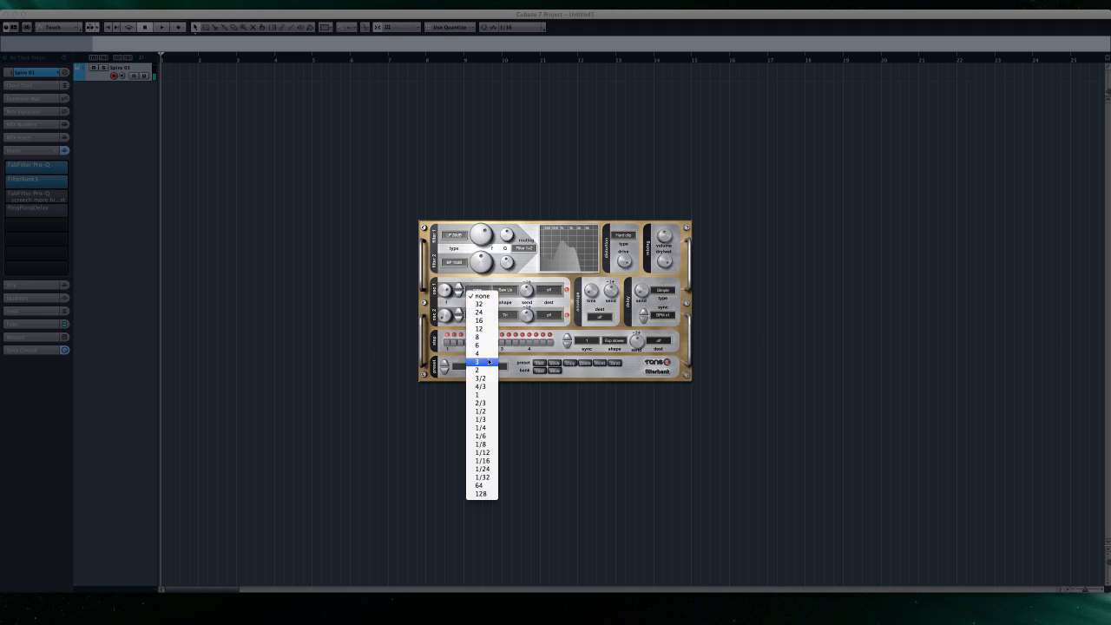
left_click(487, 276)
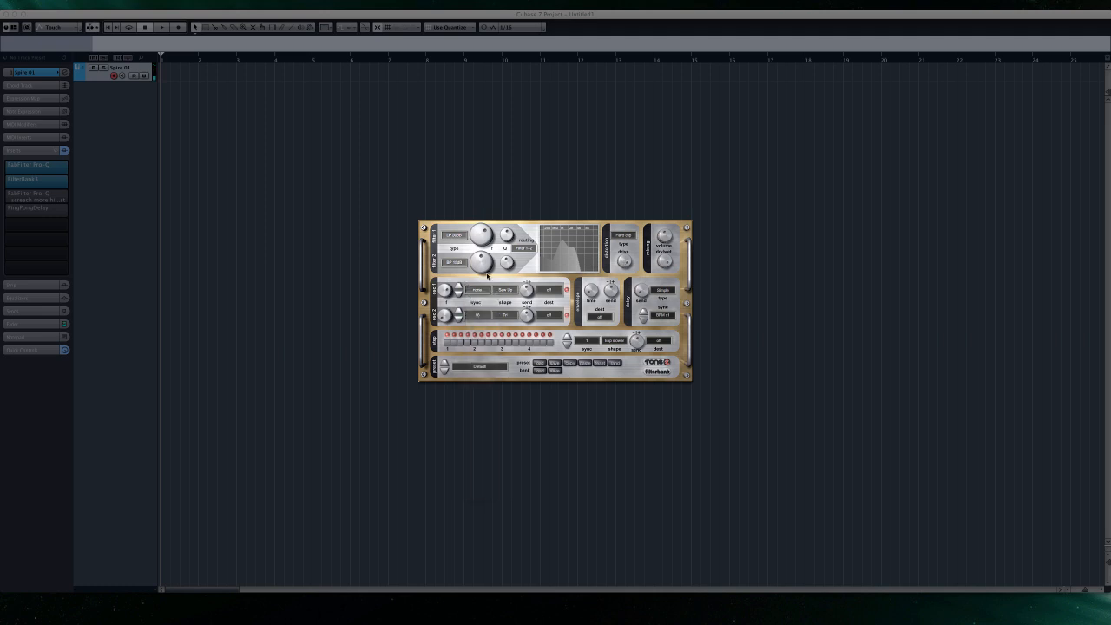
left_click(543, 292)
left_click(558, 289)
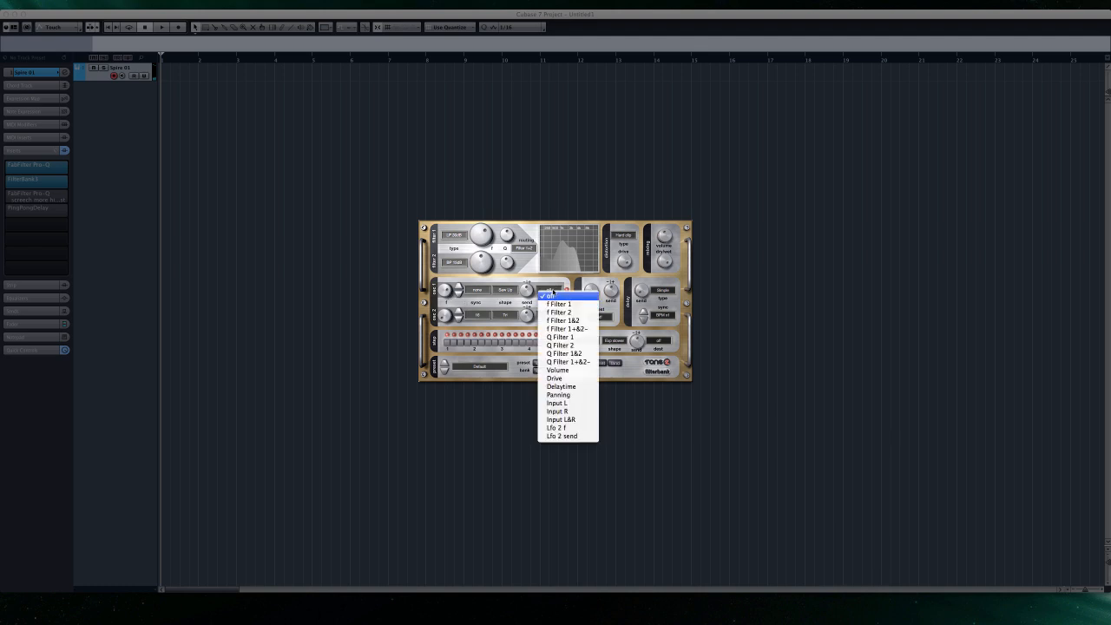
left_click(556, 291)
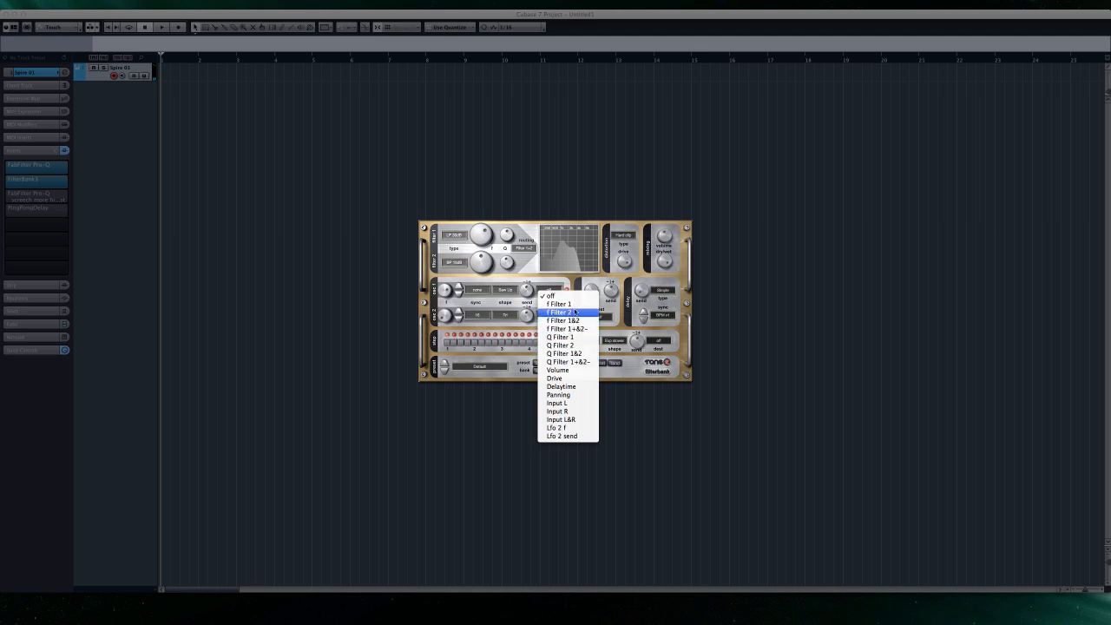
left_click(574, 311)
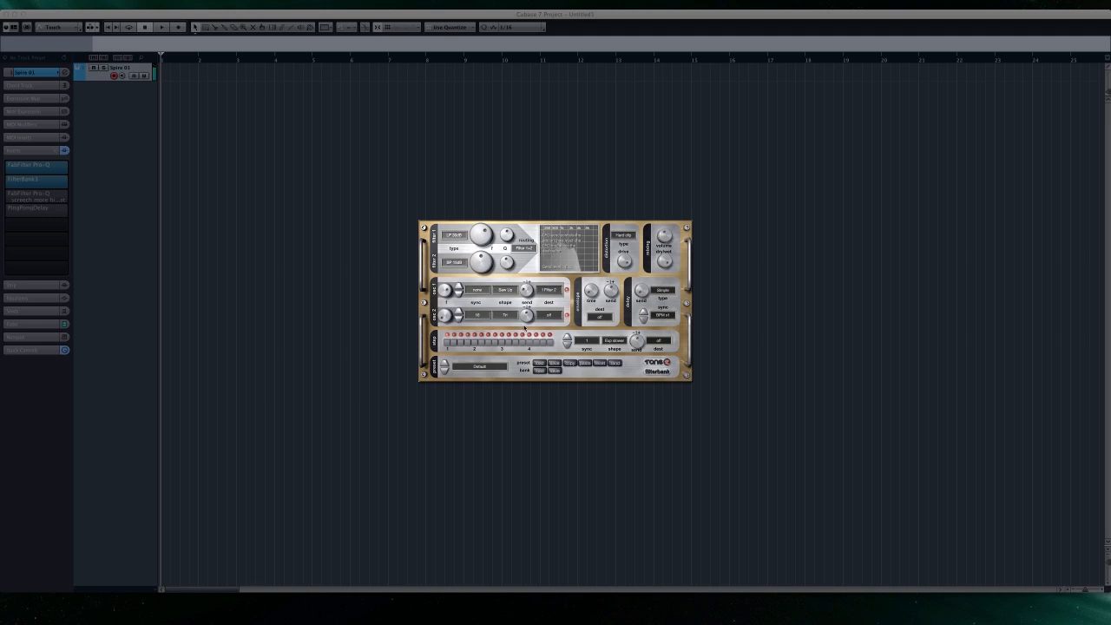
Step: Try LFO 1 sync rates such as 1/3, and settle on 4
left_click(476, 289)
left_click(482, 423)
left_click(477, 314)
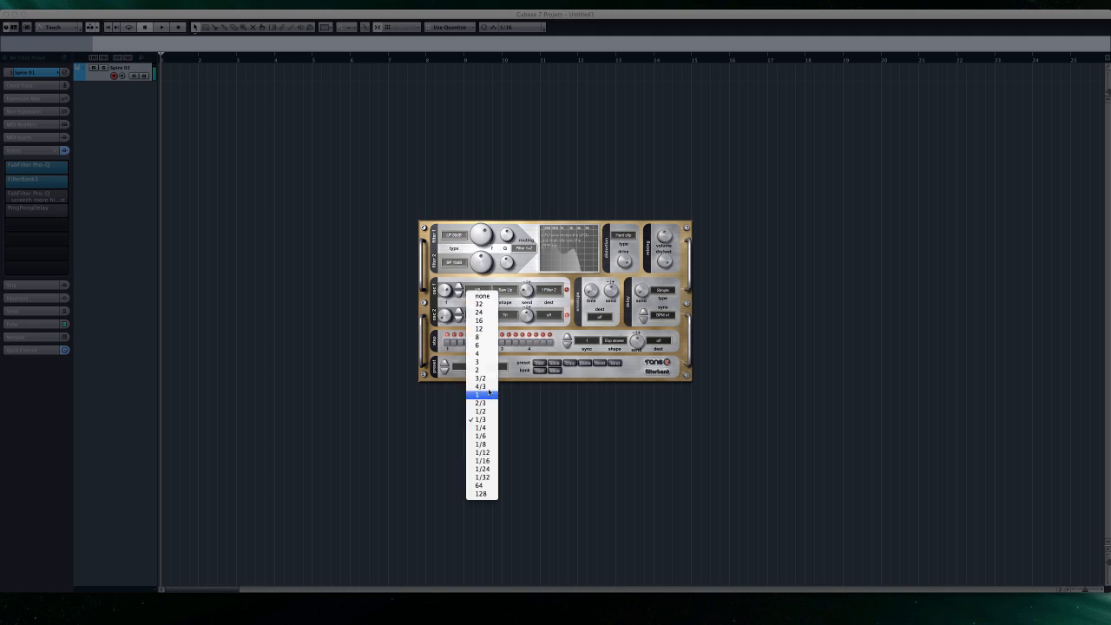
left_click(483, 439)
left_click(470, 296)
left_click(483, 358)
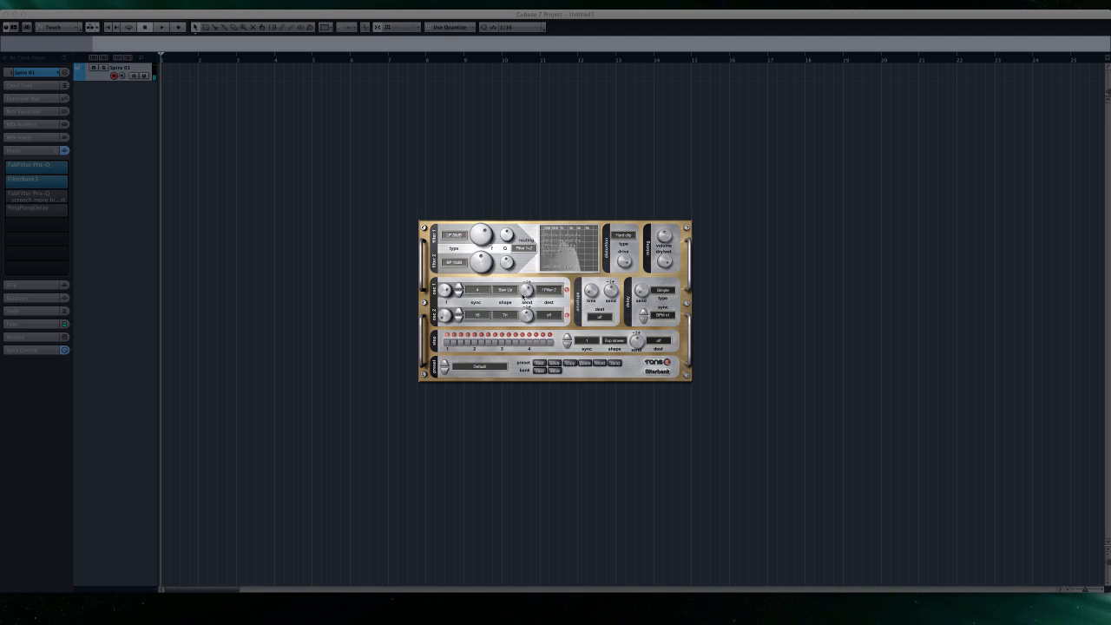
Step: Switch LFO 1's destination off and close FilterBank3
left_click(550, 289)
left_click(564, 299)
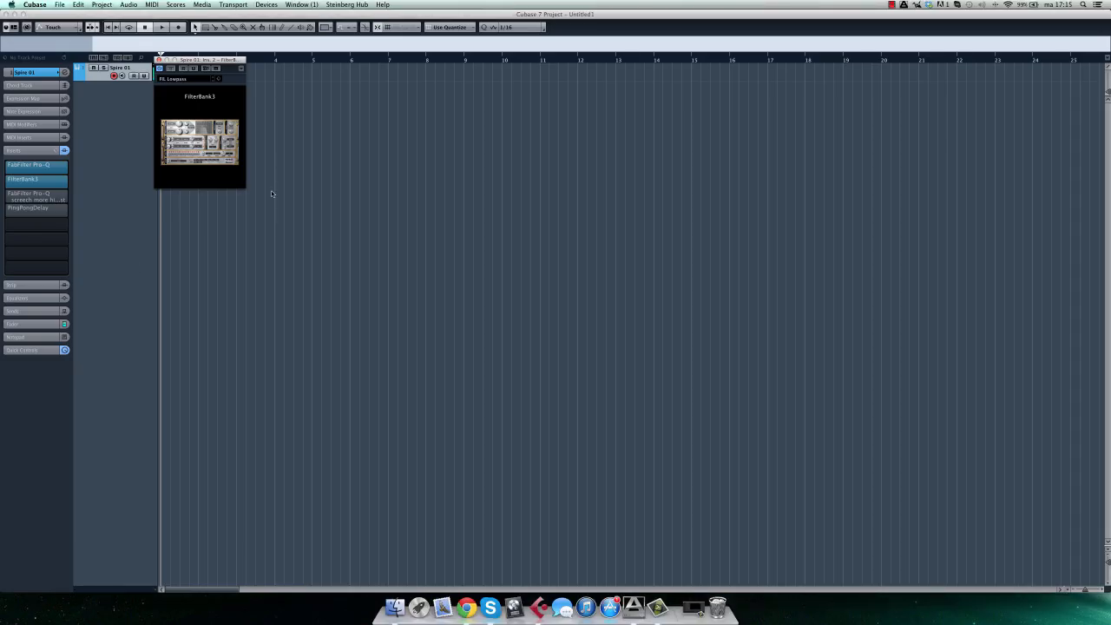
left_click(159, 59)
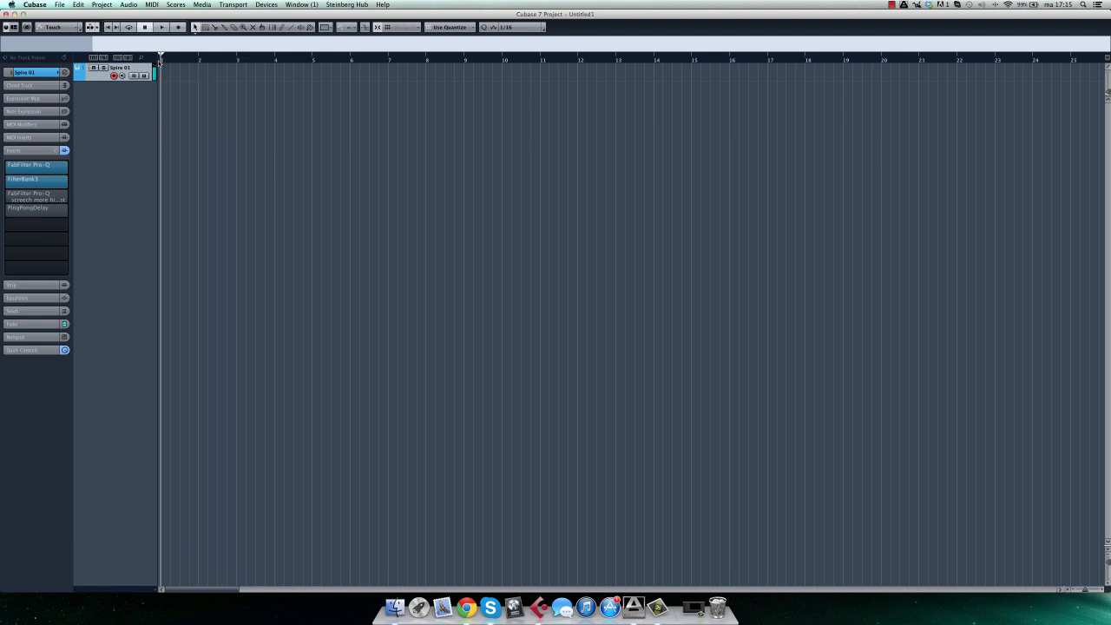
Step: Reopen Spire from the track settings, try different attack and release levels on envelope 1, and close it
left_click(27, 72)
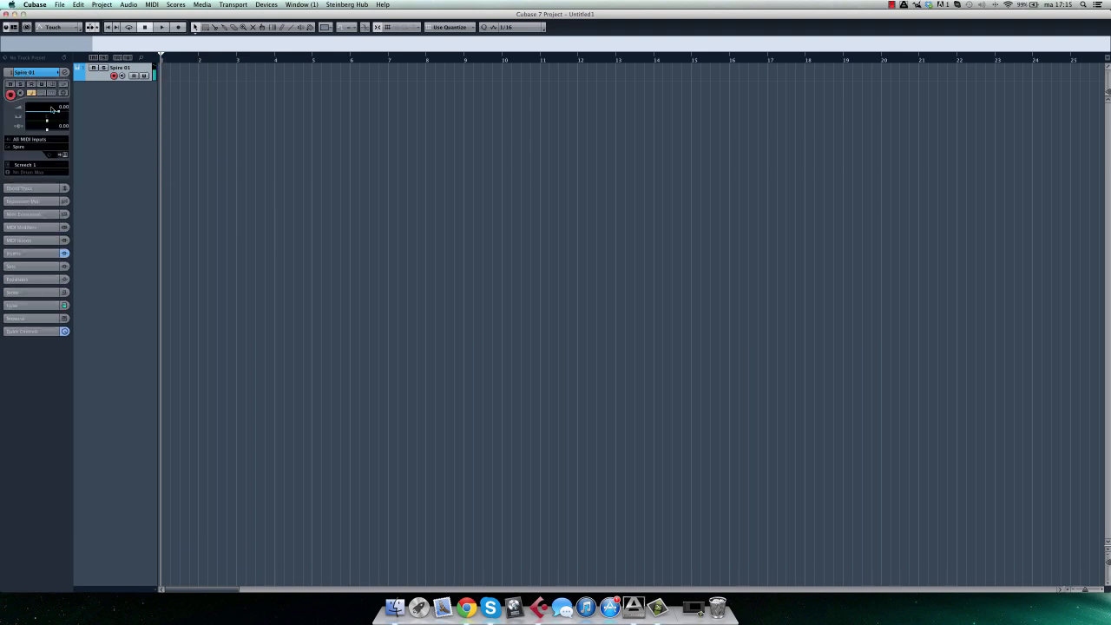
left_click(65, 154)
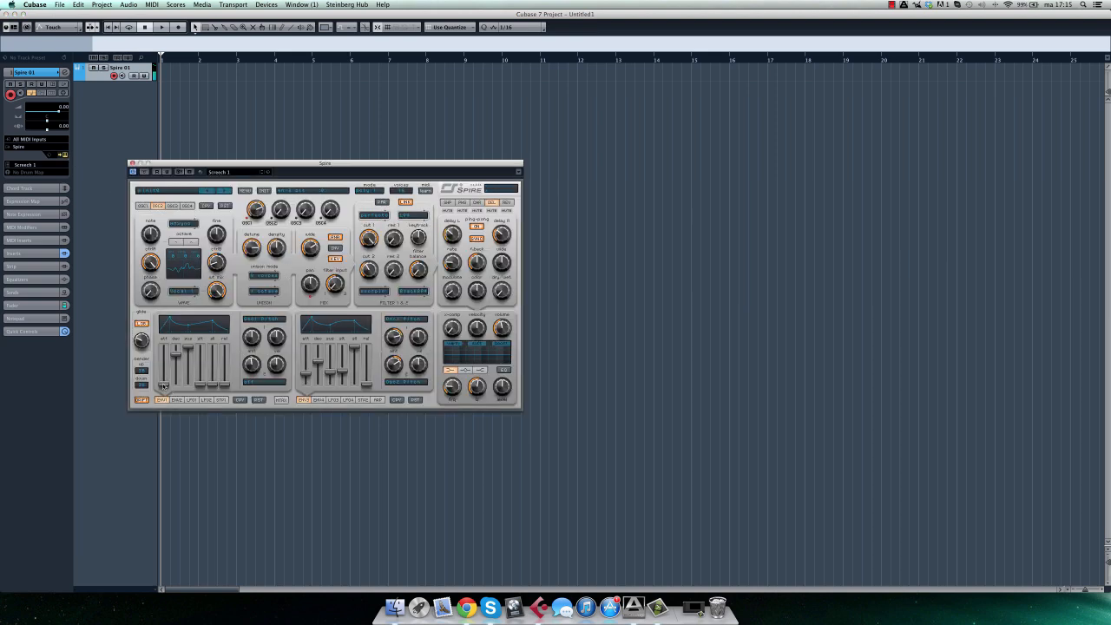
left_click_drag(164, 388, 230, 376)
mouse_move(230, 374)
left_mouse_down()
mouse_move(227, 387)
mouse_move(230, 343)
mouse_move(228, 388)
left_mouse_up()
left_click_drag(161, 383, 163, 348)
left_click(132, 164)
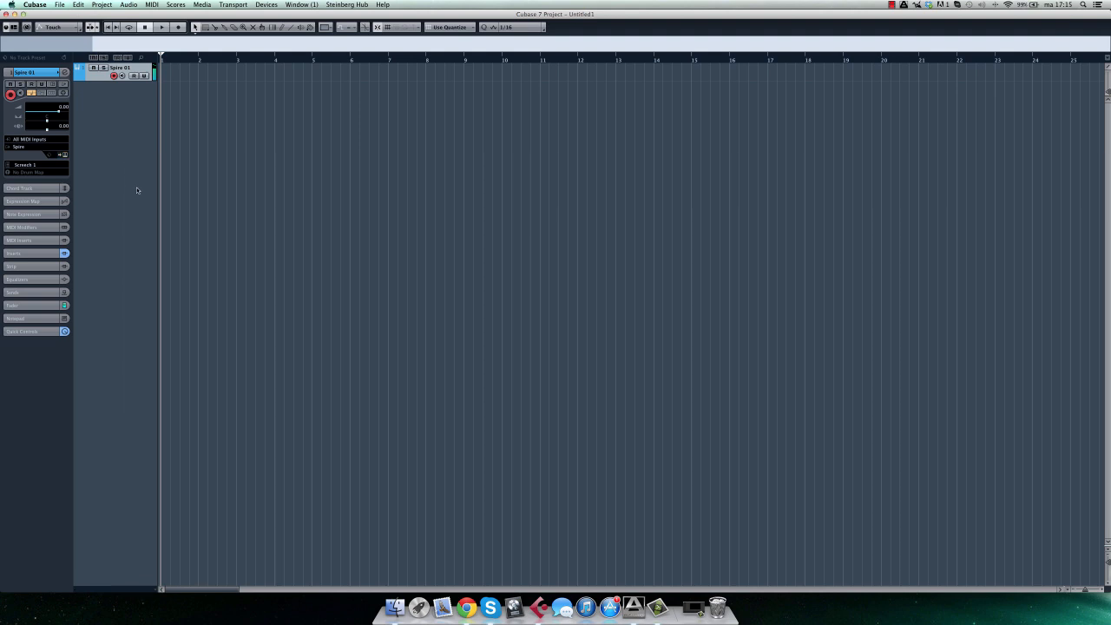
Step: Add the SPAN analyzer to the track's last insert slot, check the screech's spectrum and close its window
left_click(47, 252)
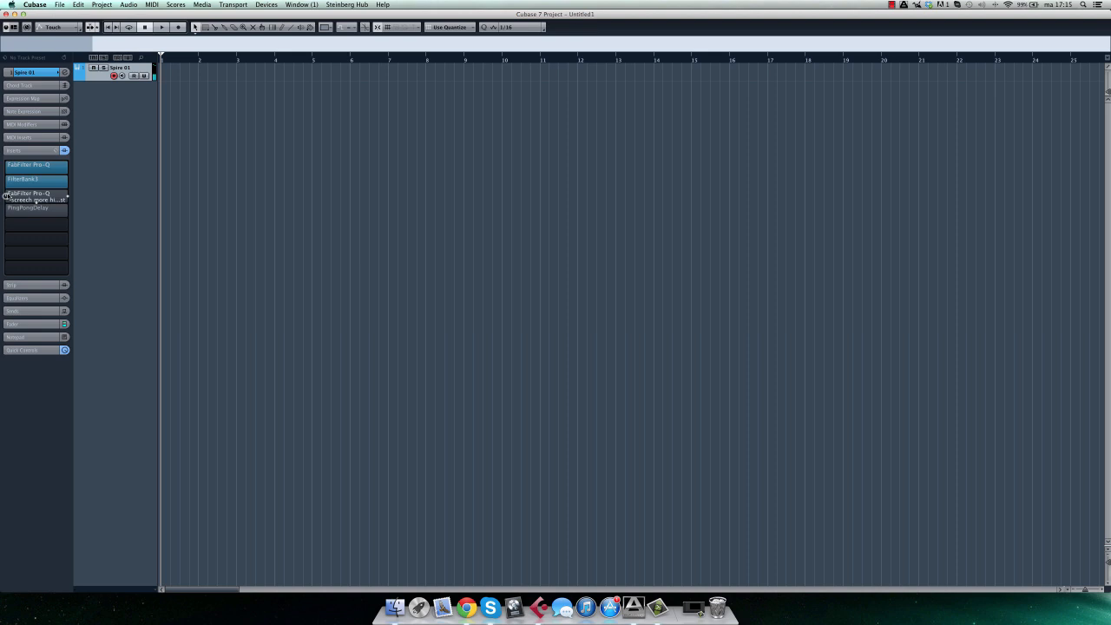
left_click(35, 266)
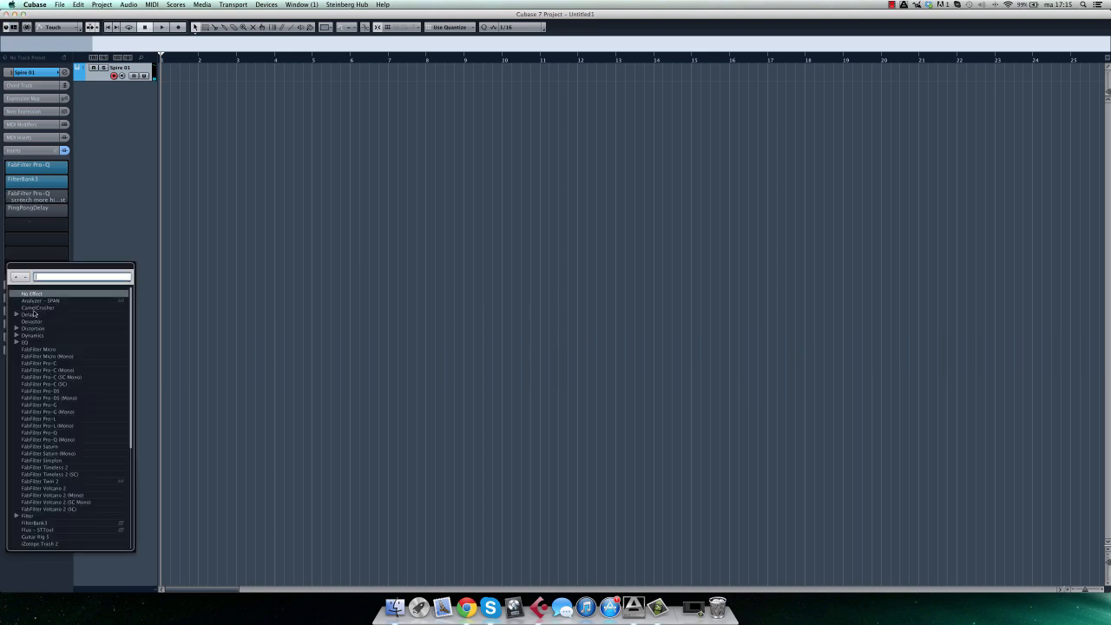
left_click(39, 306)
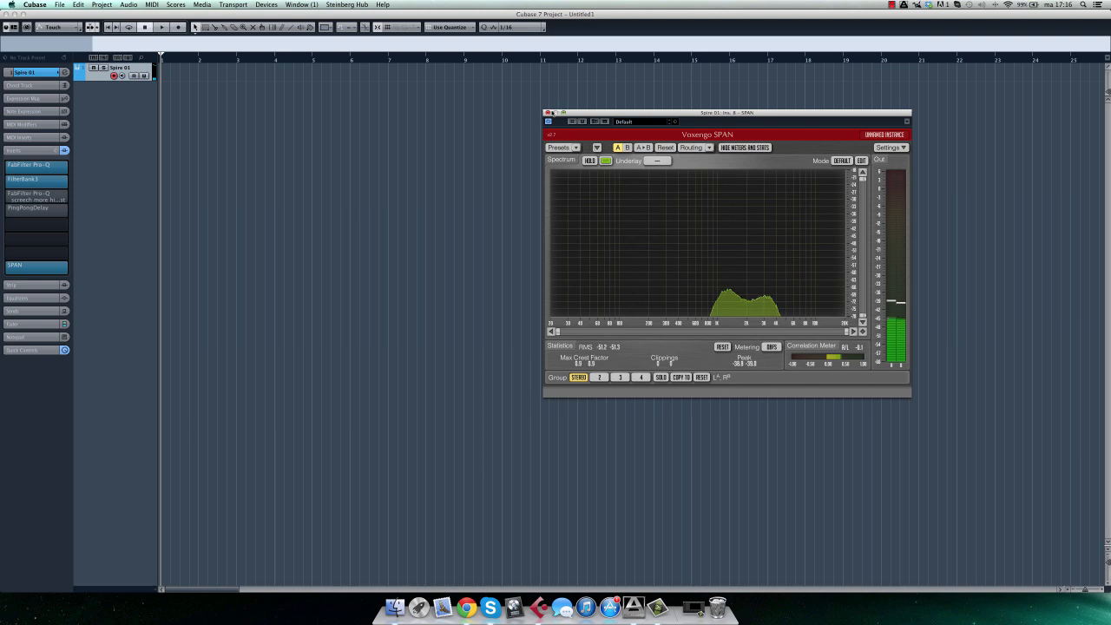
left_click(548, 113)
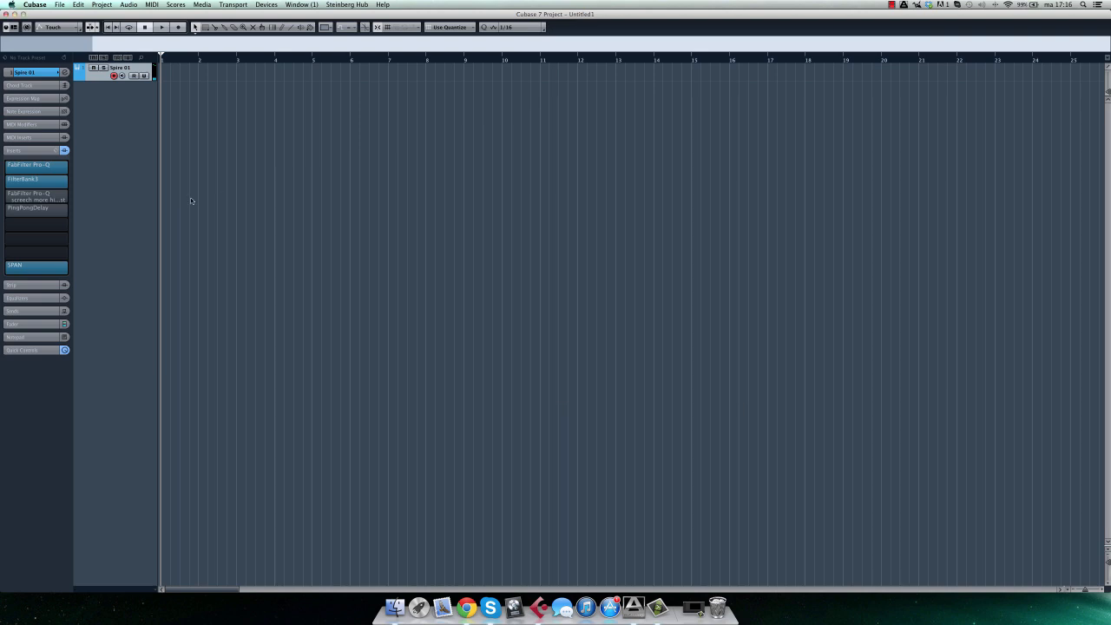
Step: Add a Gate to the track's sixth insert slot, check the signal in SPAN, and close both plug-in windows
left_click(66, 248)
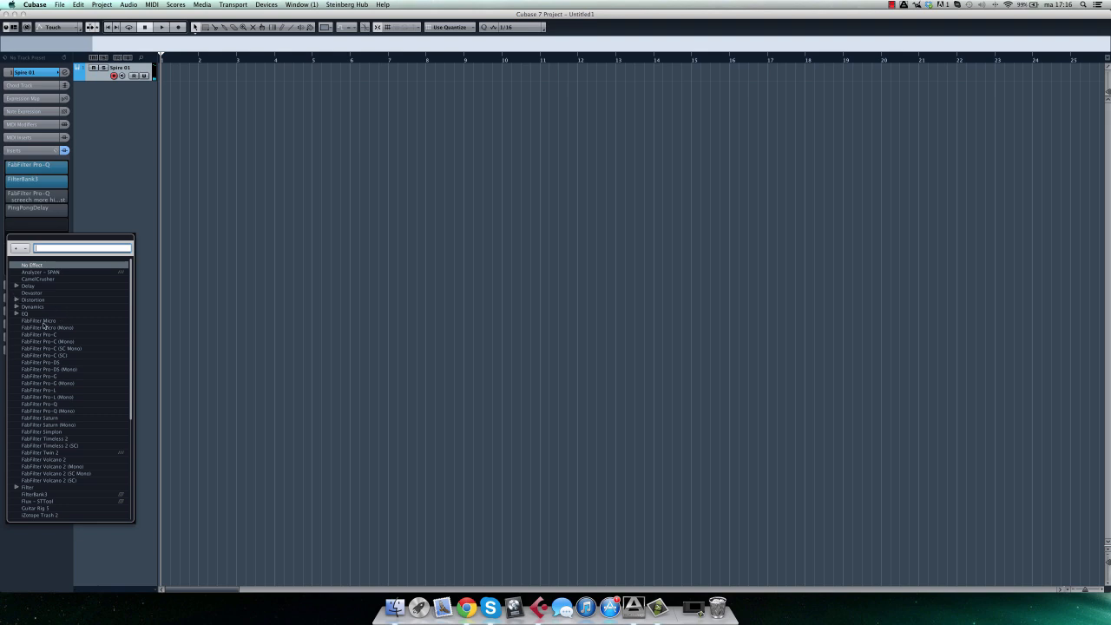
left_click(15, 312)
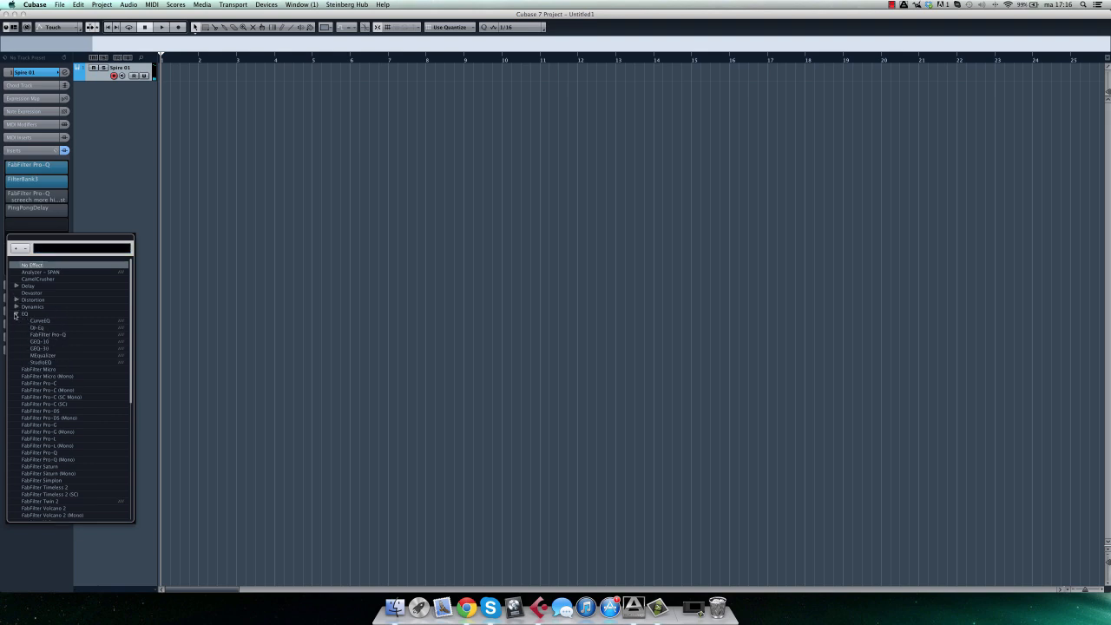
left_click(17, 307)
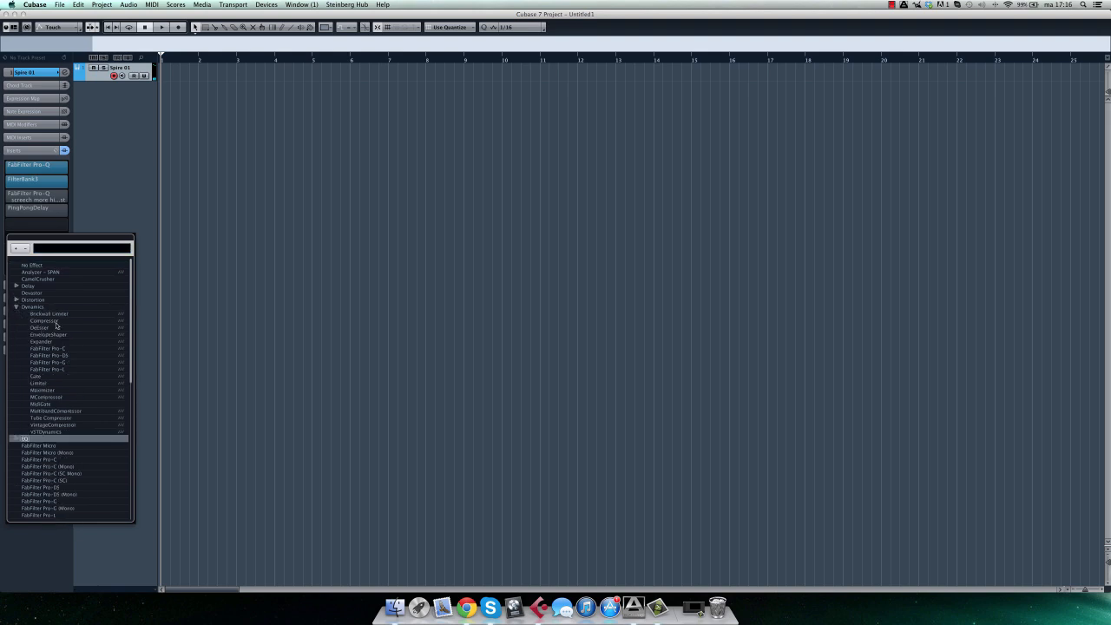
left_click(36, 376)
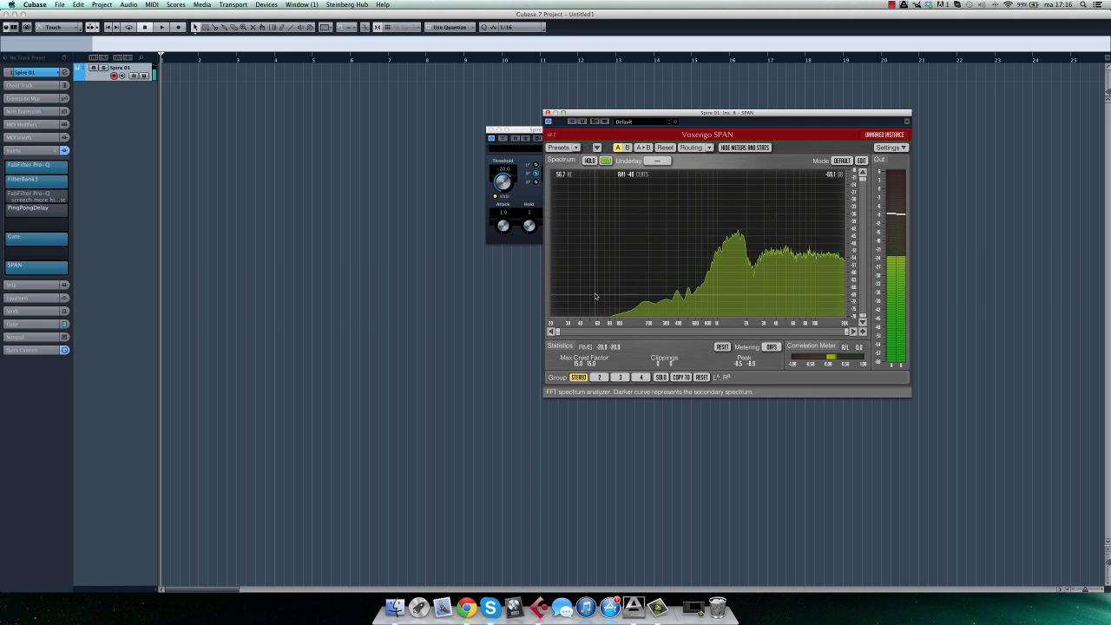
left_click(547, 112)
left_click(490, 129)
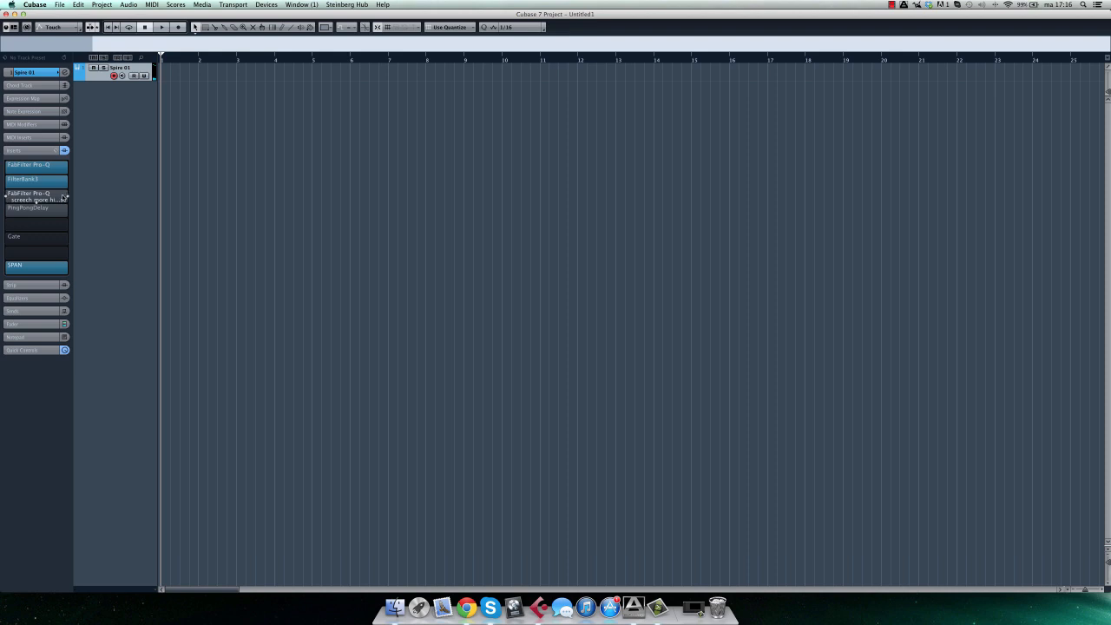
Step: Enable and open the second FabFilter Pro-Q, check its effect on the spectrum in SPAN, and close SPAN
left_click(45, 194)
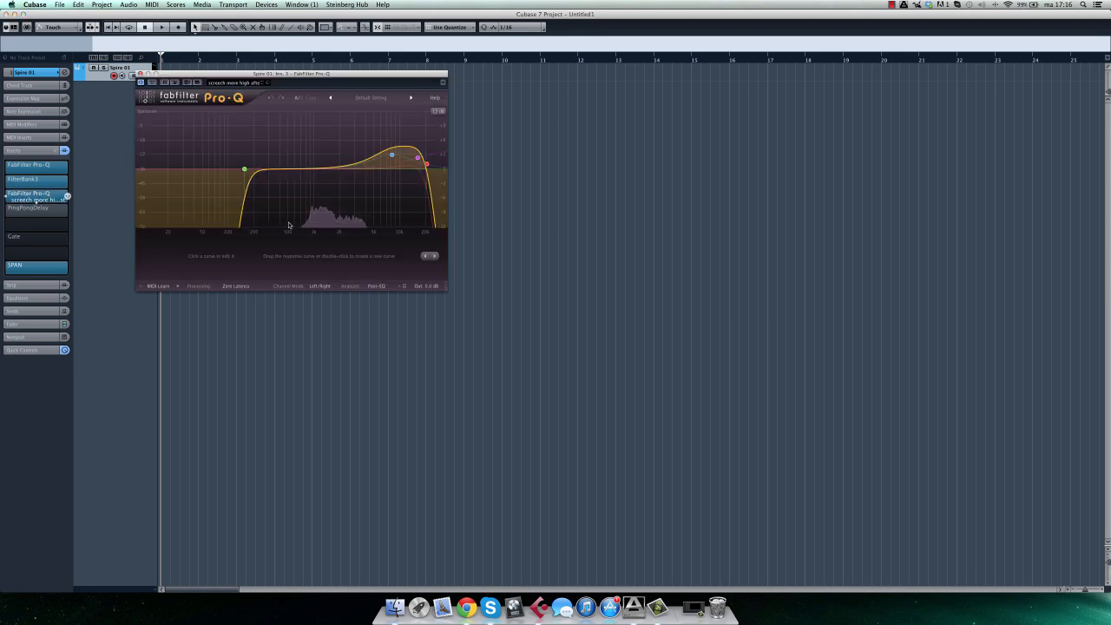
left_click_drag(294, 86, 520, 130)
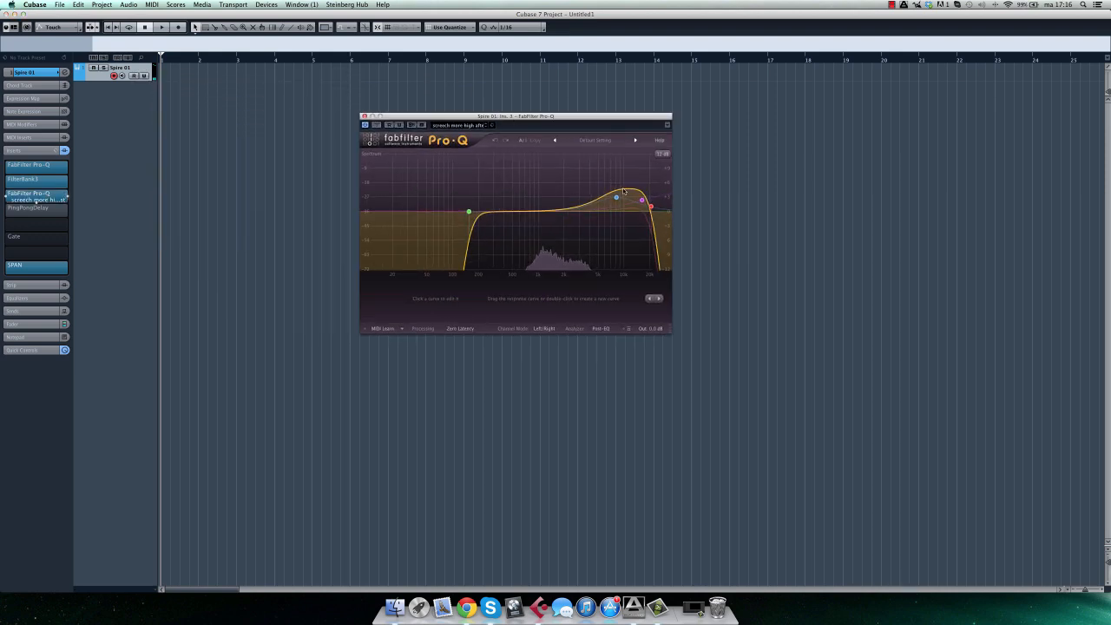
left_click(48, 274)
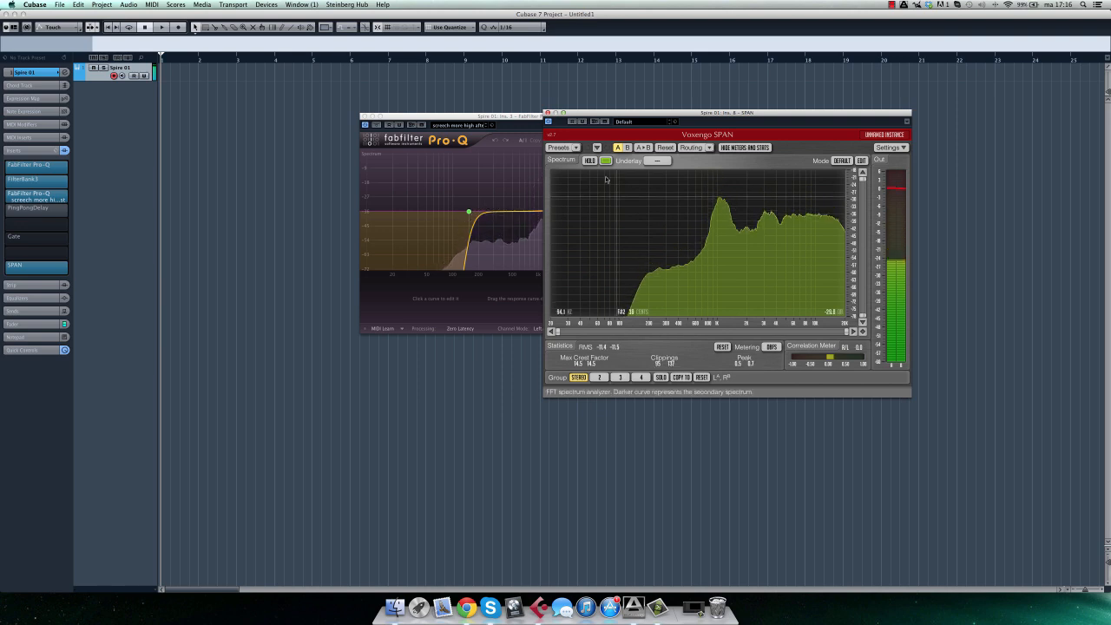
left_click(548, 113)
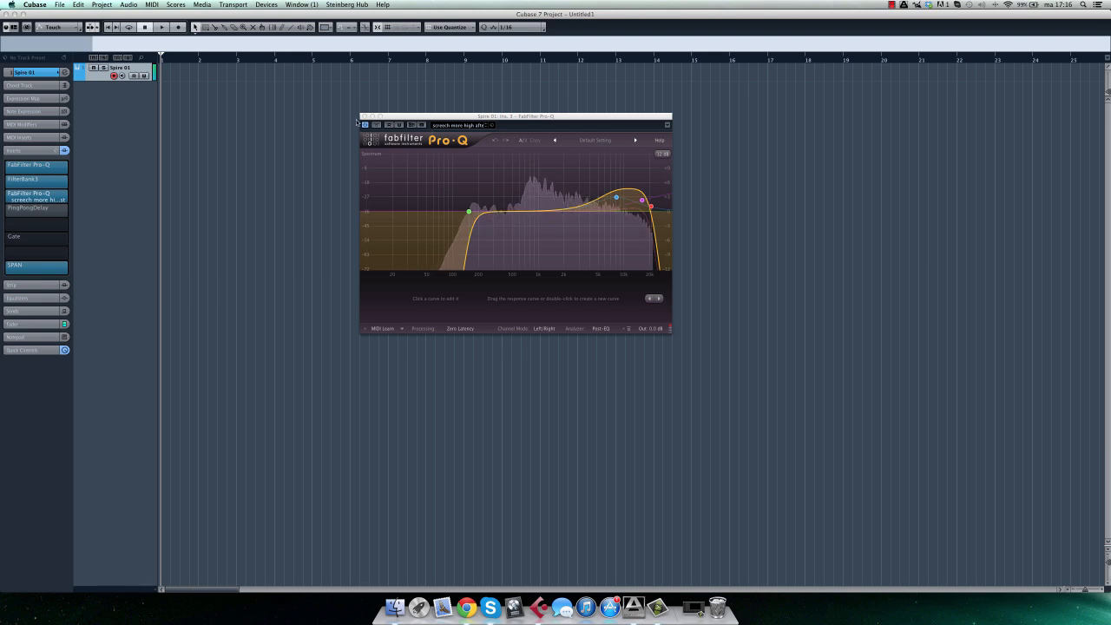
Step: Lower the gain of the two high-frequency boost bands in the second Pro-Q and close it
left_click(616, 199)
left_click_drag(616, 200, 642, 209)
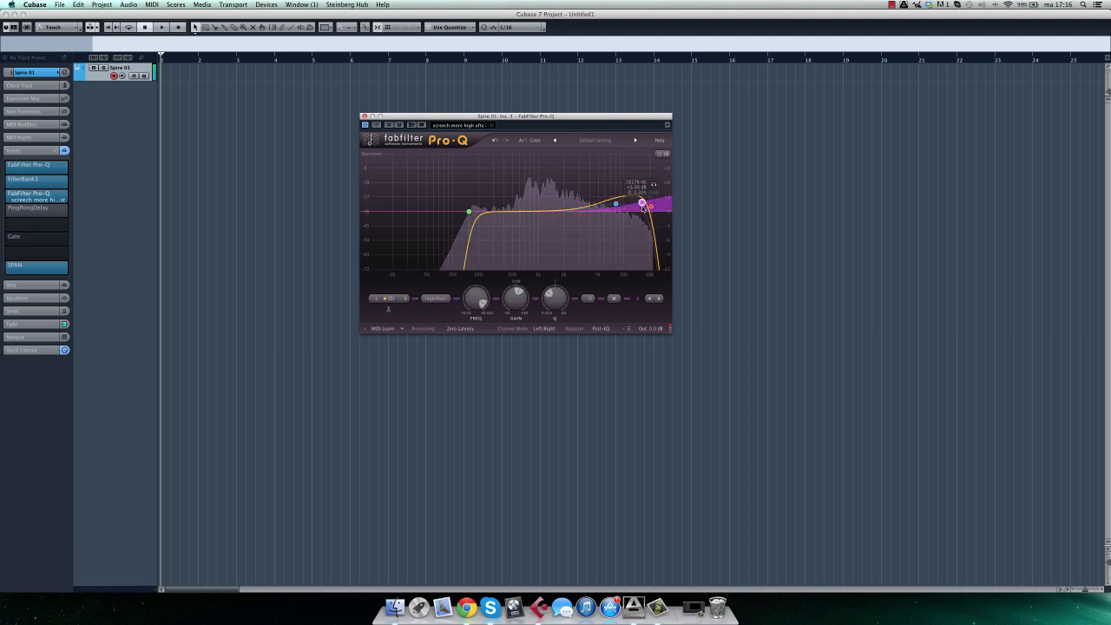
left_click(364, 116)
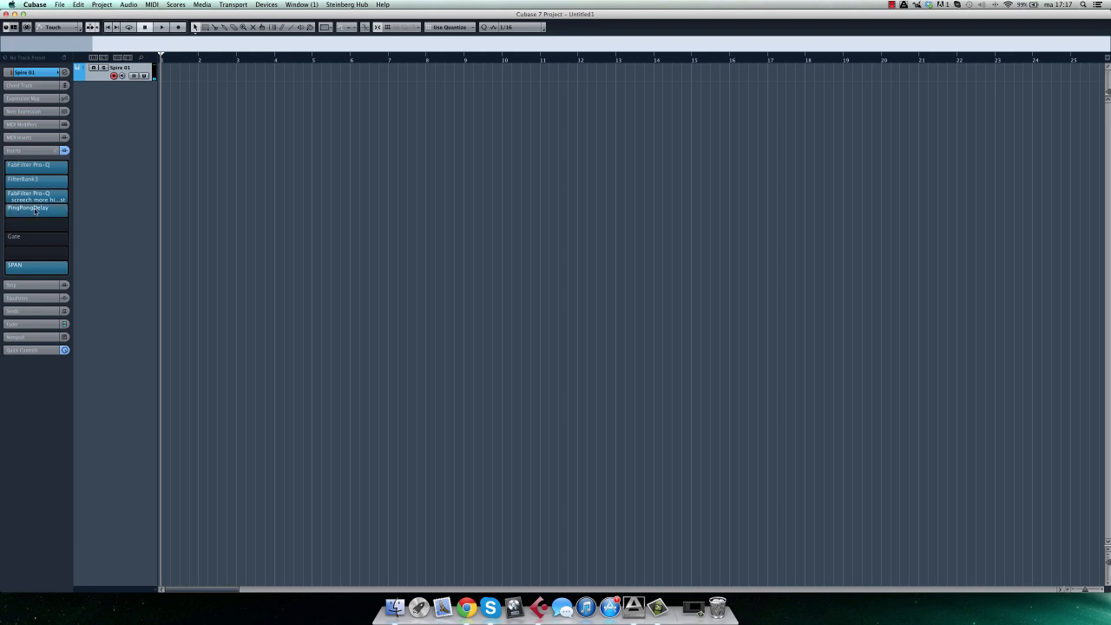
Step: Check PingPongDelay's settings and add the LexHall reverb to the track's fifth insert slot
left_click(44, 209)
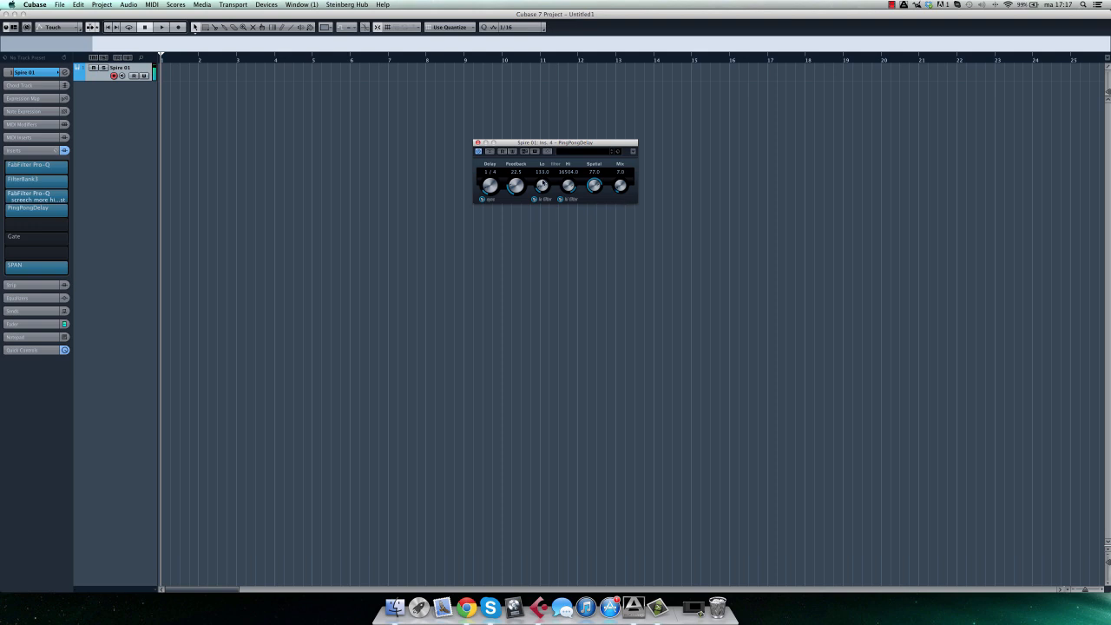
left_click(477, 142)
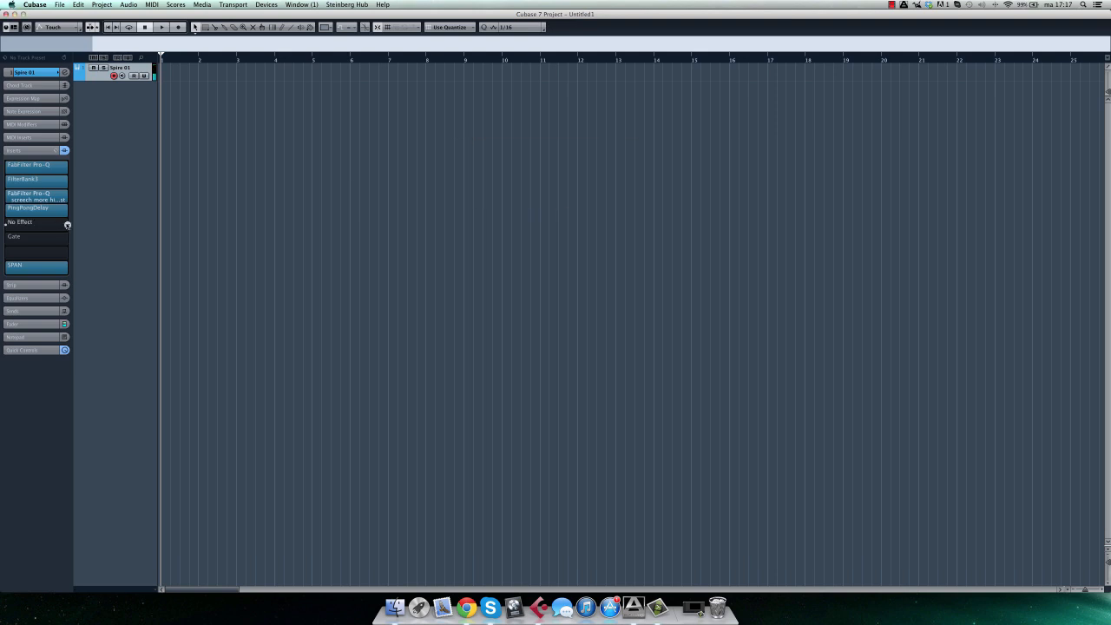
left_click(67, 225)
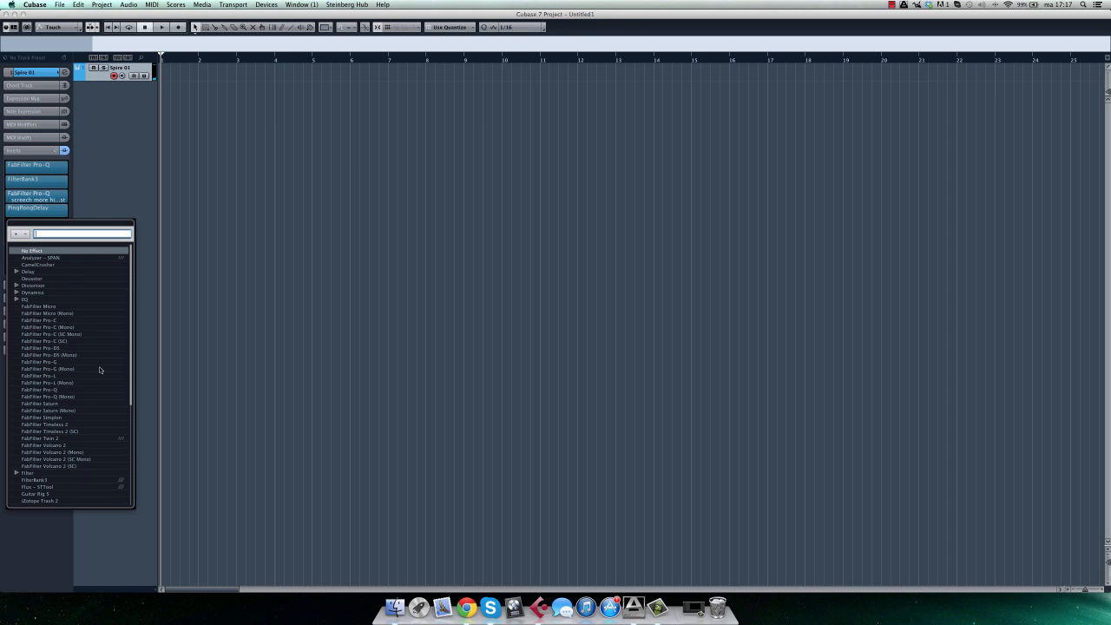
scroll(95, 405, "down", 5)
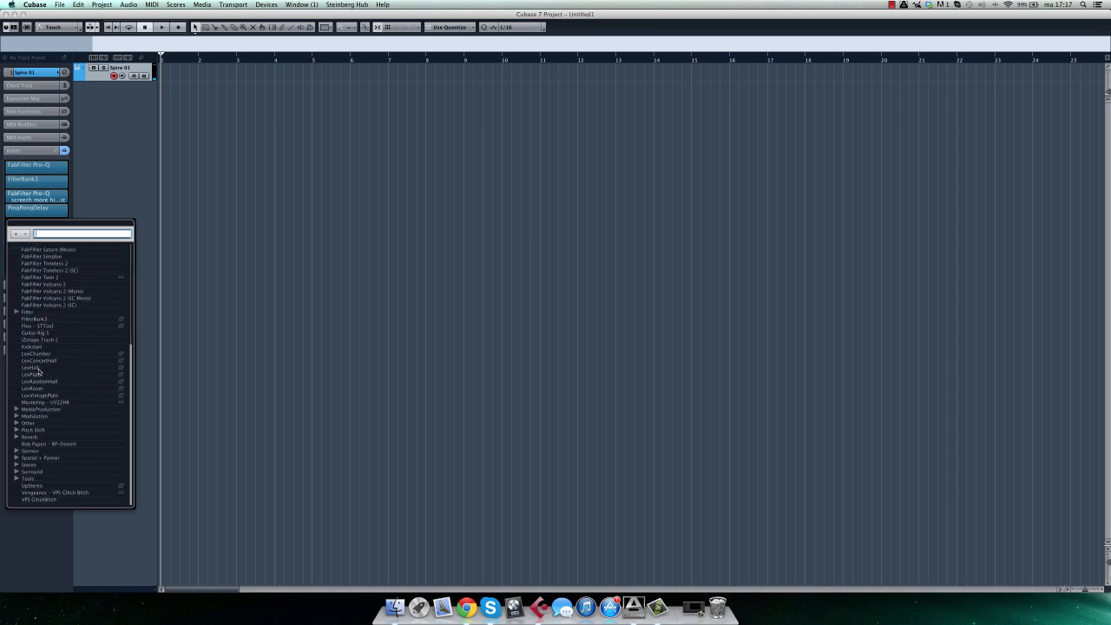
left_click(38, 369)
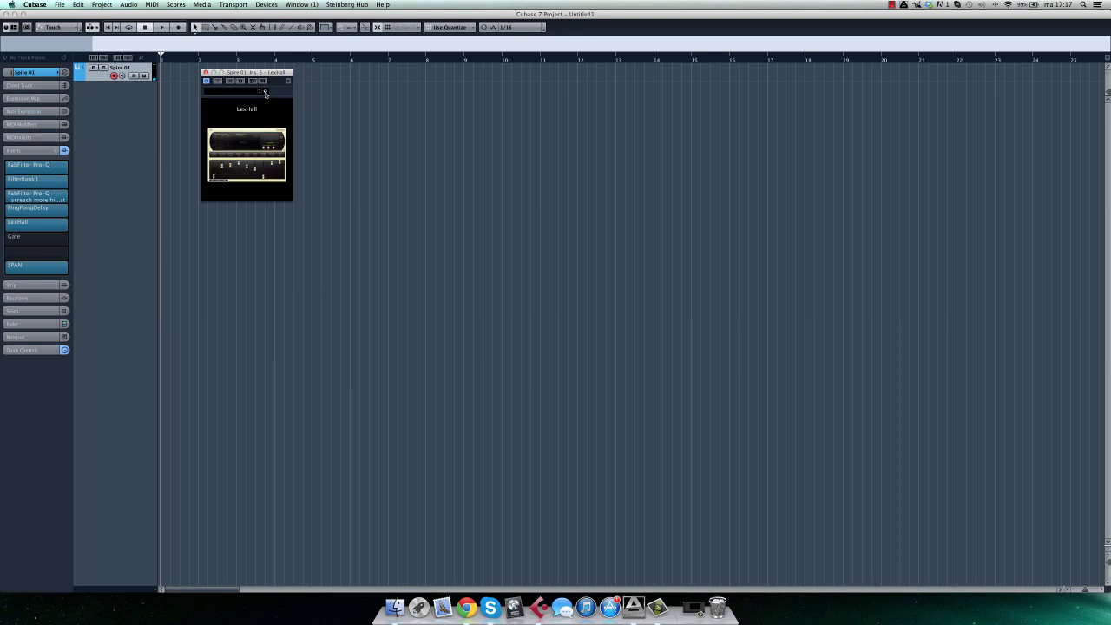
Step: Load the reverb 3 preset in LexHall and close its window
left_click(266, 93)
left_click(308, 99)
double_click(510, 281)
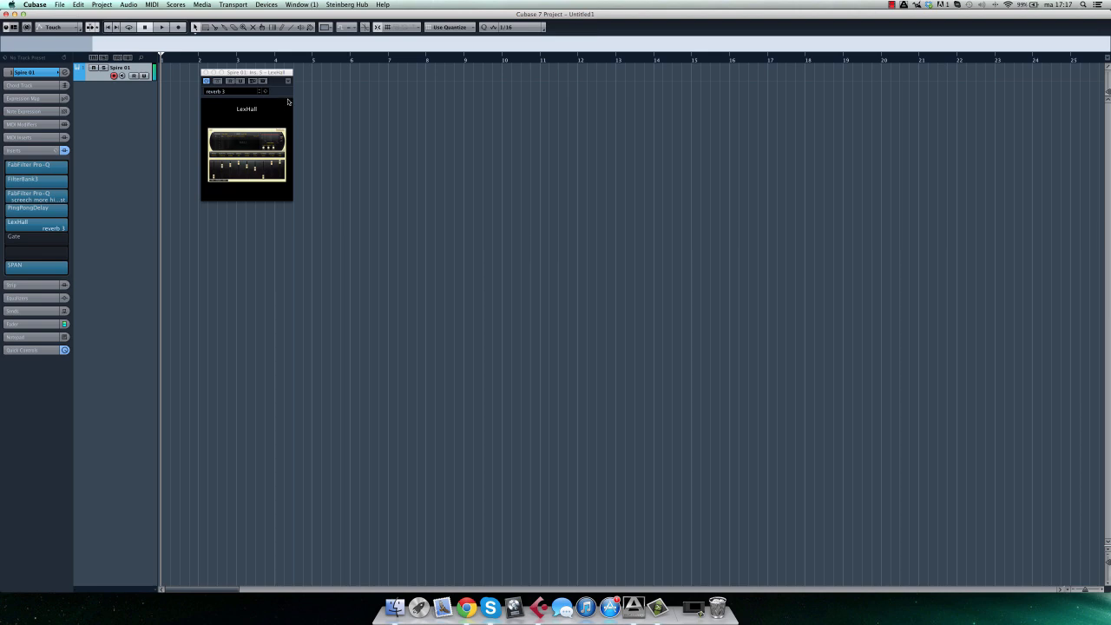
left_click(206, 73)
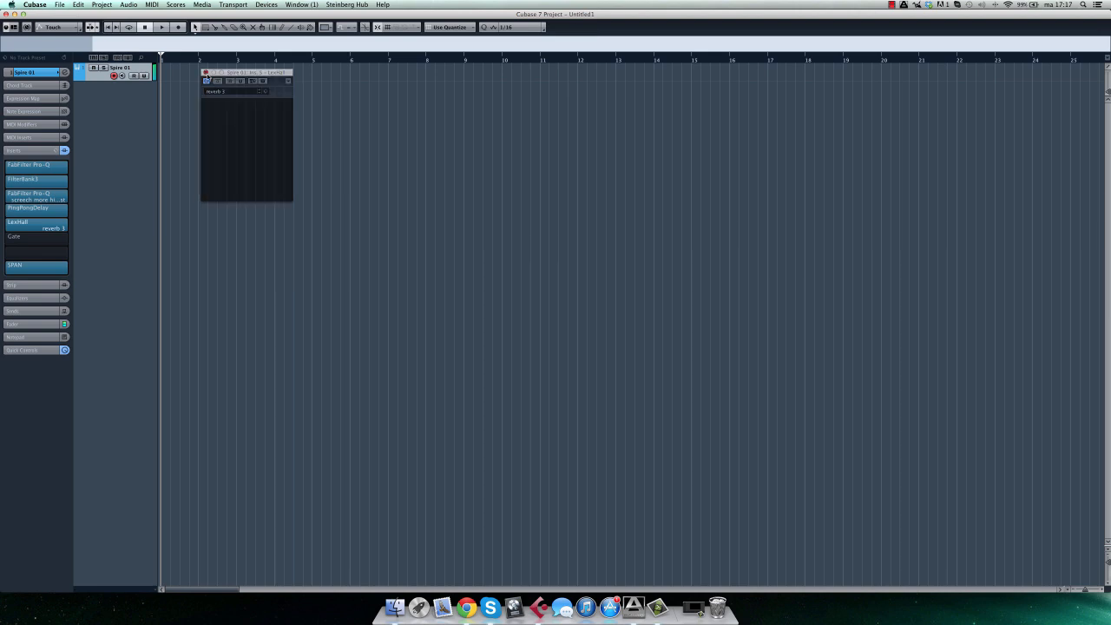
Step: Add one stereo audio track below the Spire track
left_click_drag(171, 61, 145, 85)
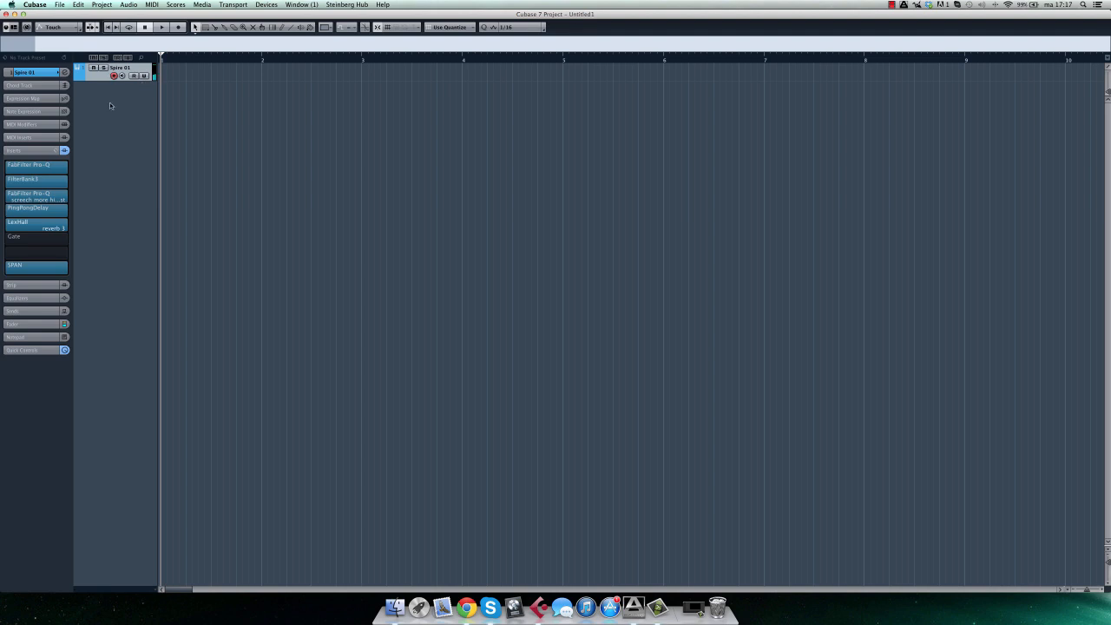
right_click(113, 104)
left_click(139, 105)
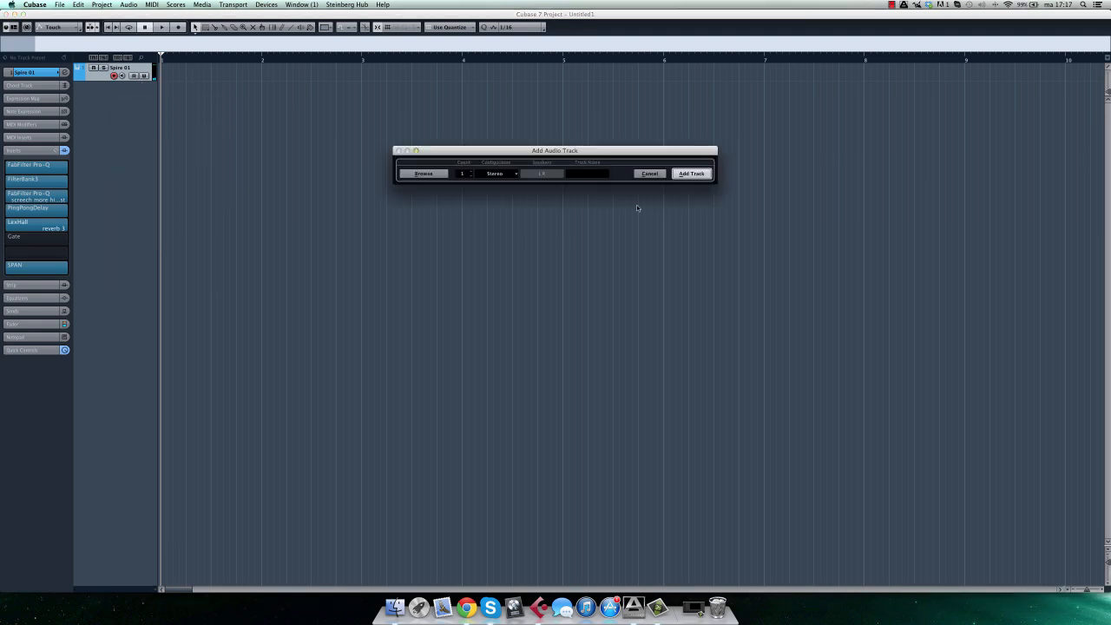
left_click(691, 174)
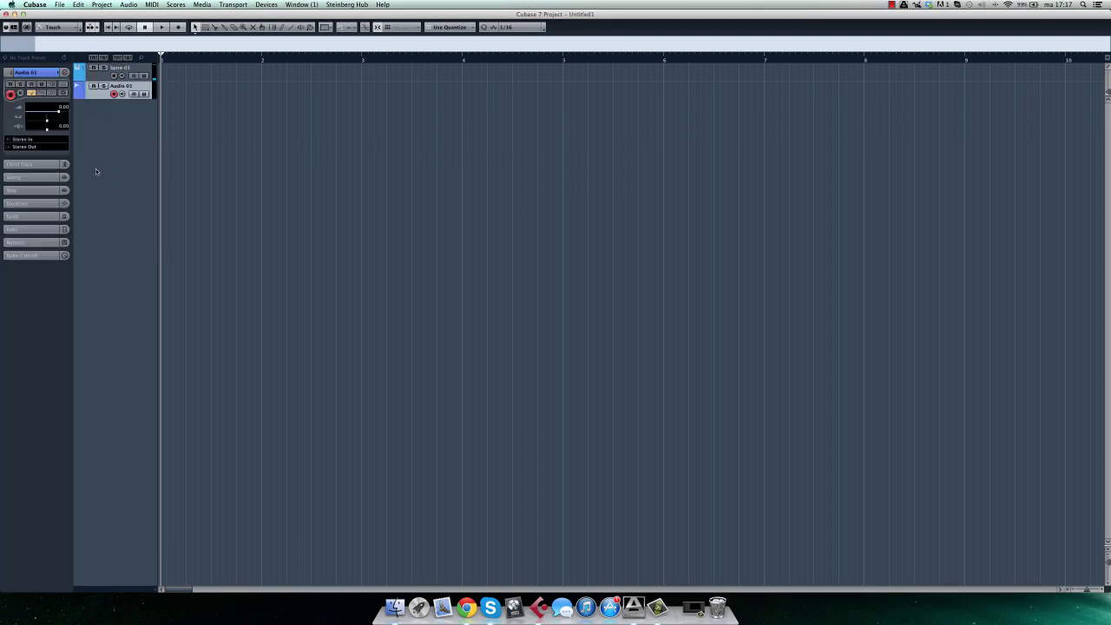
Step: Check the new audio track's routing, try a first recording from bar 1, and undo the recorded takes
left_click(36, 178)
left_click(31, 73)
left_click(45, 146)
left_click(36, 183)
left_click(29, 147)
left_click(46, 189)
key("KP_Multiply")
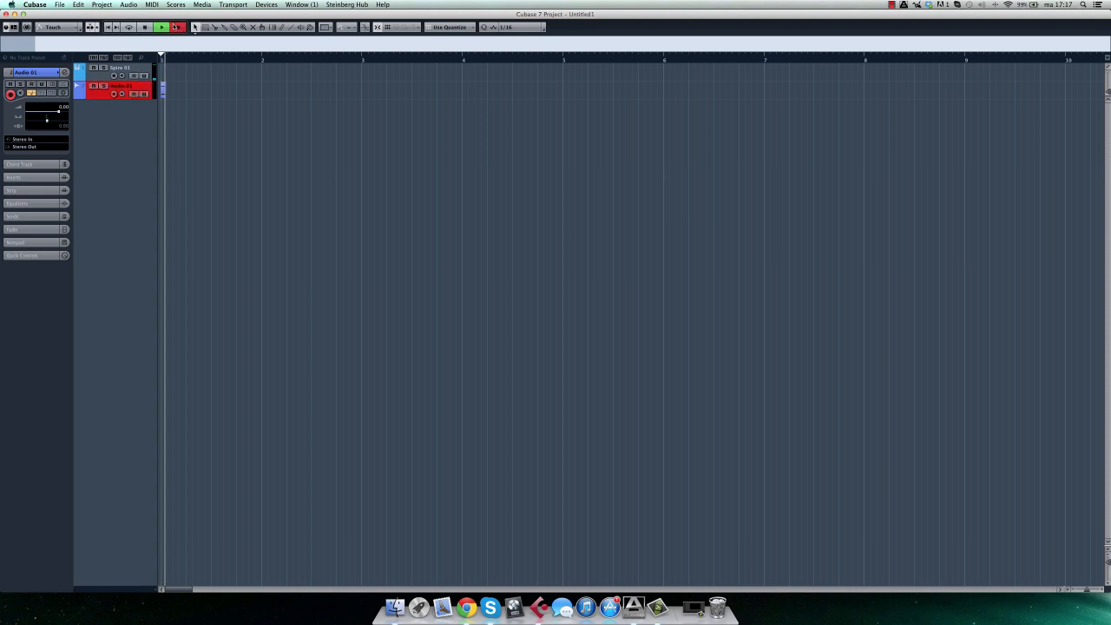
left_click(95, 78)
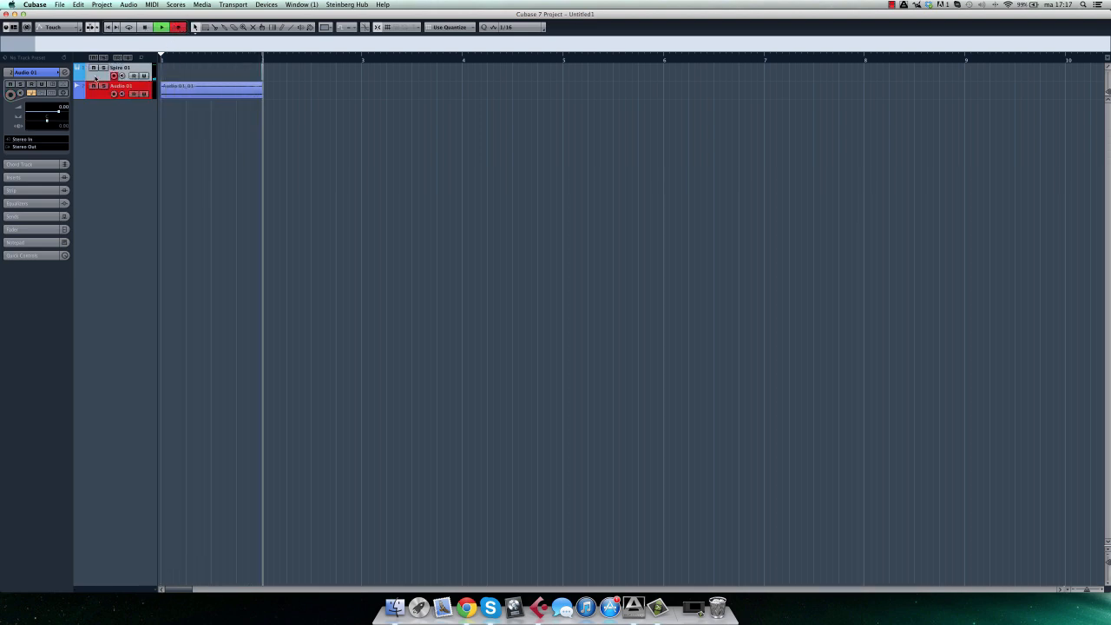
key("space")
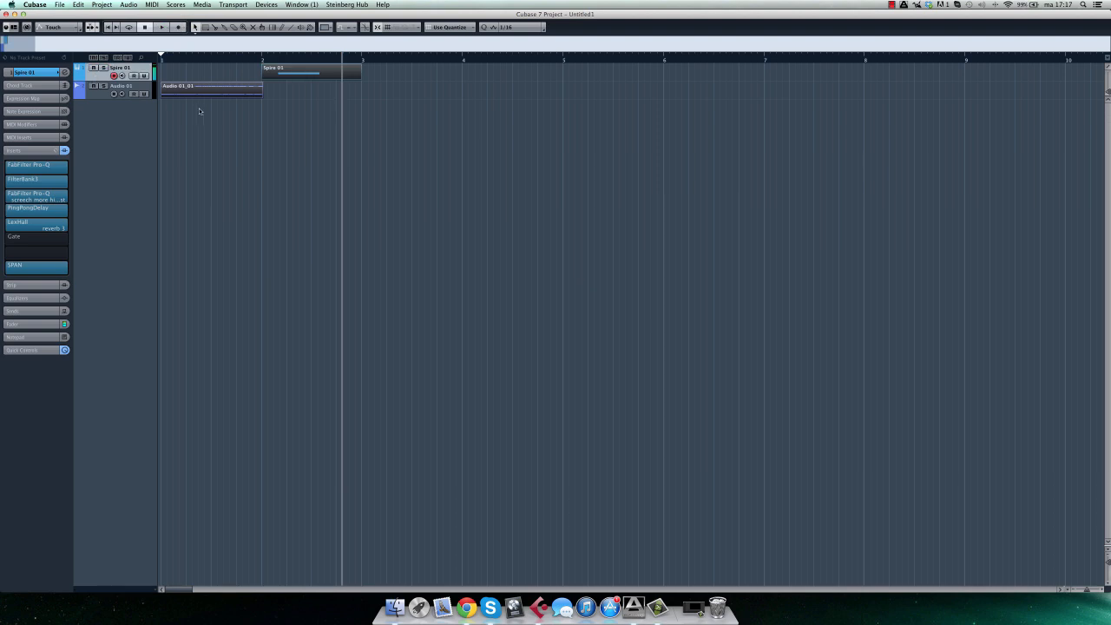
key("super+z")
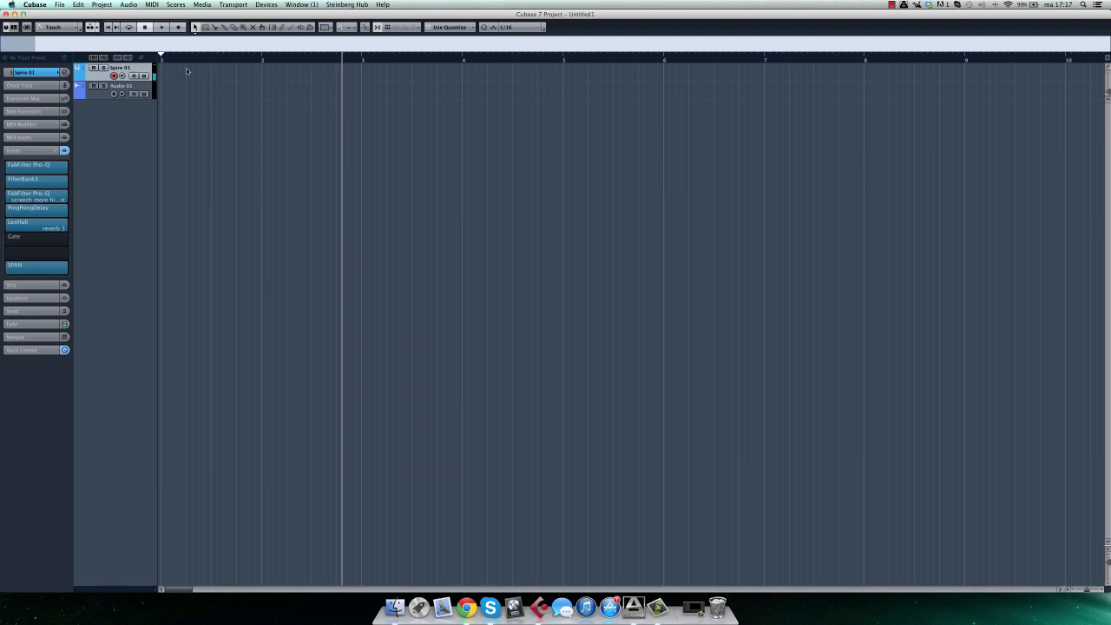
Step: Draw an empty MIDI part on the Spire track from bar 1 to between bars 3 and 4
left_click(284, 28)
left_click_drag(171, 71, 430, 71)
left_click(197, 28)
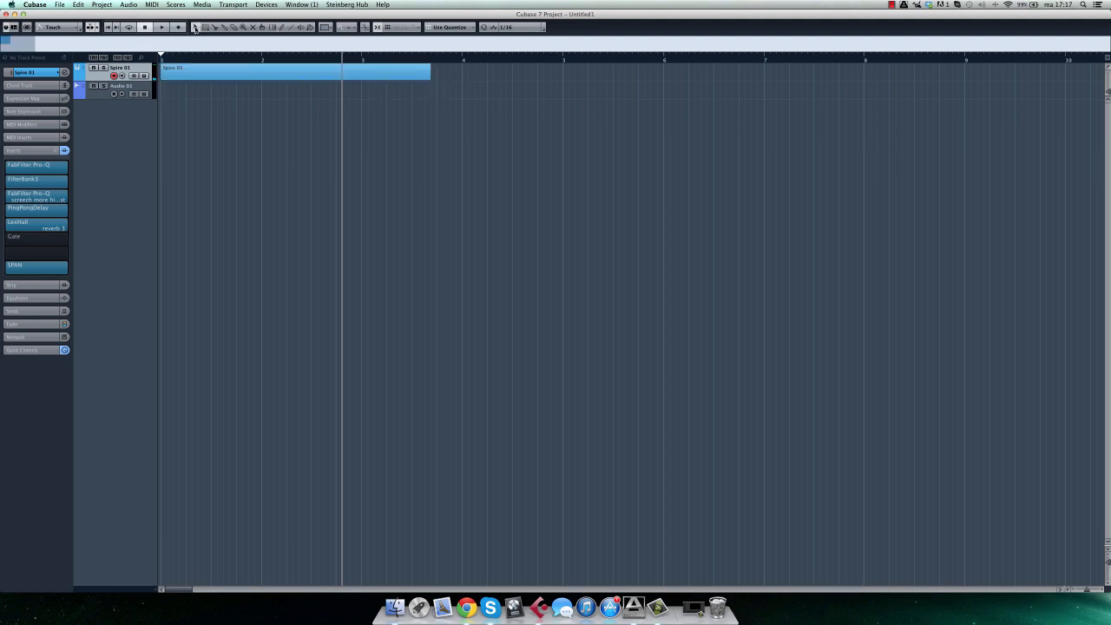
Step: In the Key Editor, draw one sustained note between C4 and C5 across the whole MIDI part, and close the editor
left_click(220, 73)
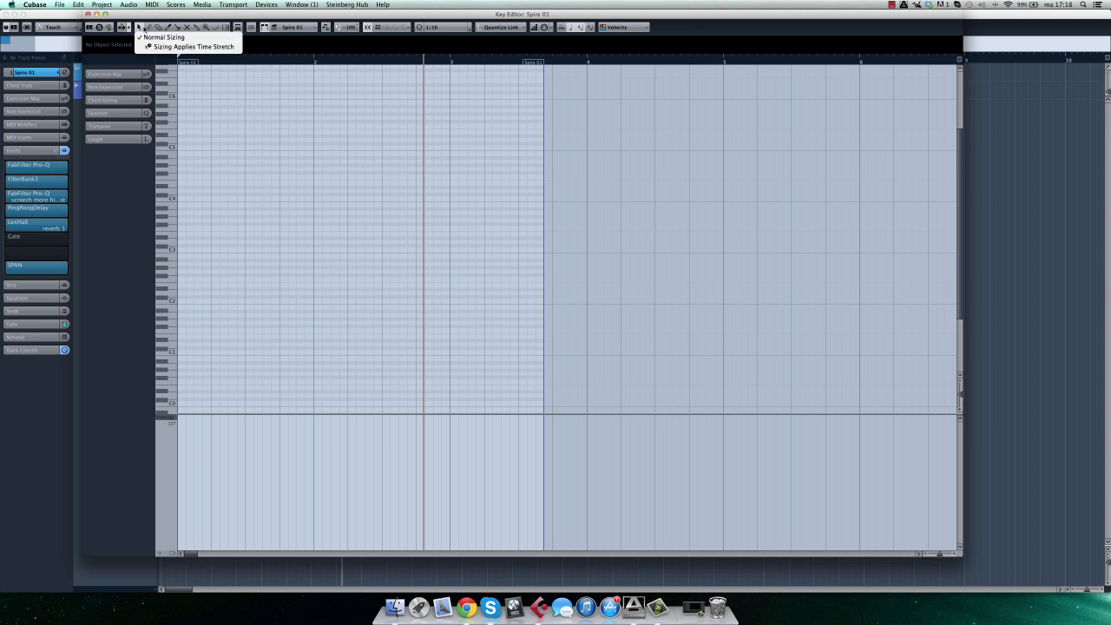
left_click(148, 27)
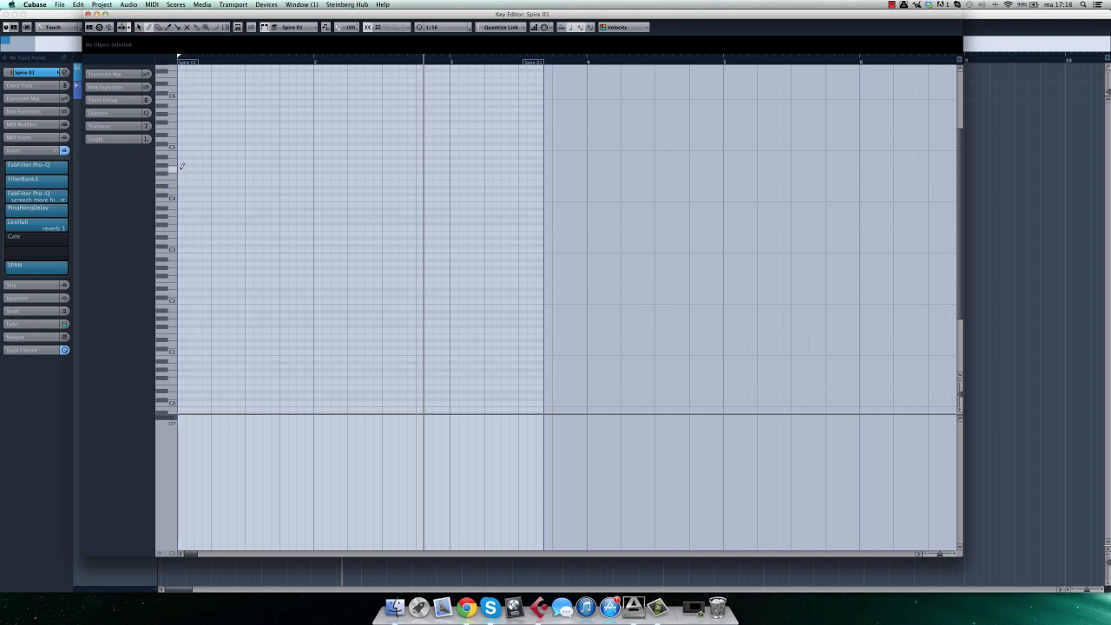
left_click_drag(182, 168, 543, 169)
left_click(88, 15)
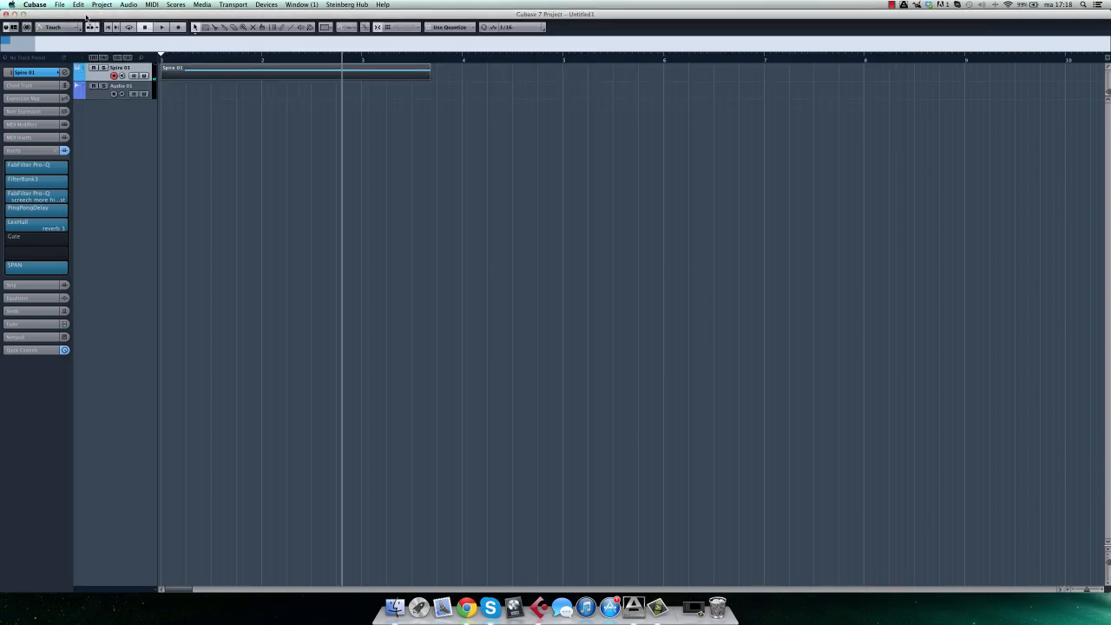
Step: Return to the project start and try recording the Spire part on the audio track with Stereo In as input
key("space")
key("space")
key("period")
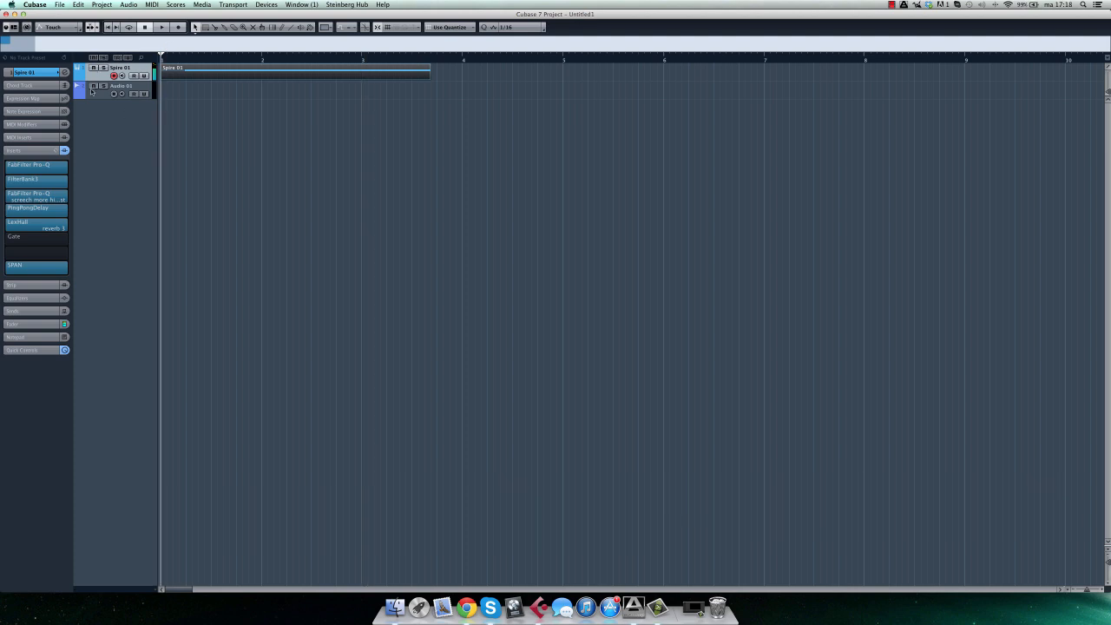
left_click(91, 91)
left_click(178, 26)
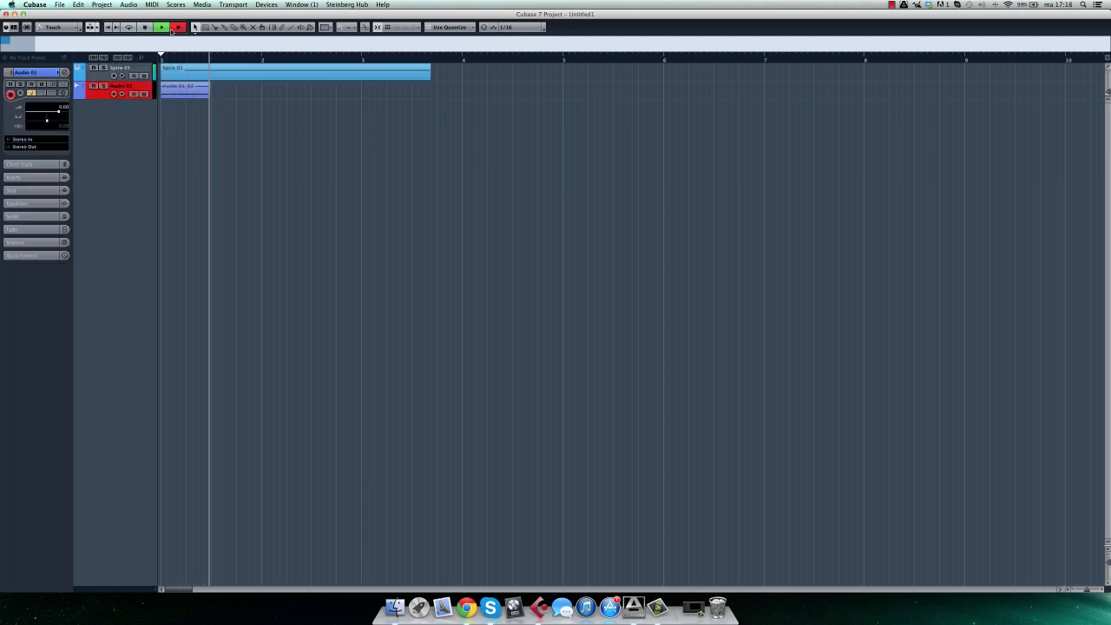
left_click(146, 28)
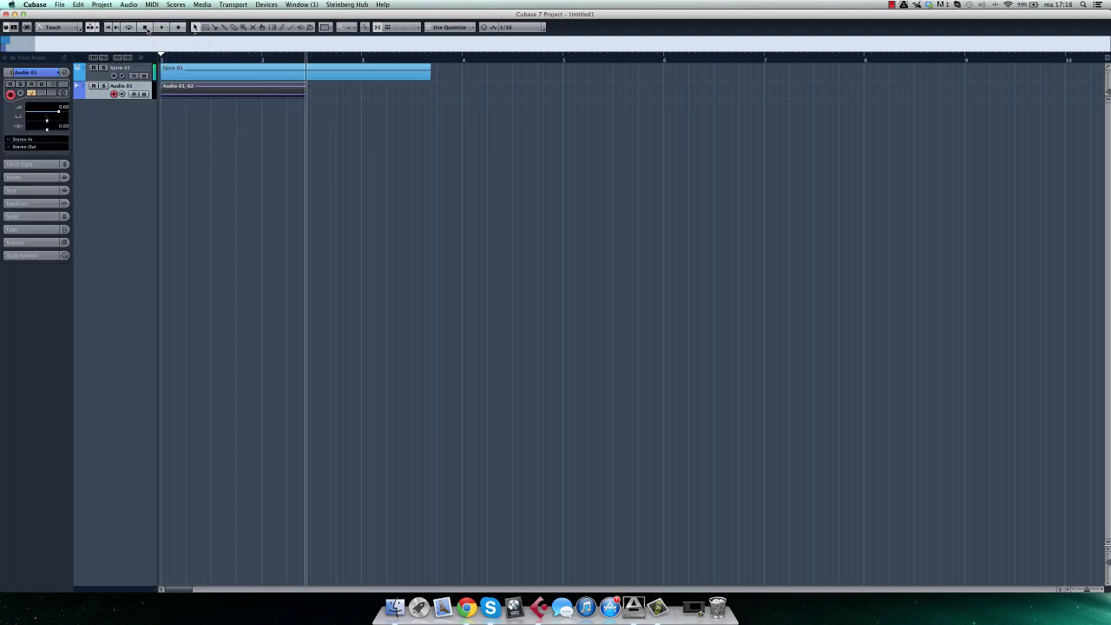
left_click(147, 28)
Step: Set the audio track's input to Stereo Out and its output to No Bus, and delete the previous recording
left_click_drag(102, 98, 112, 131)
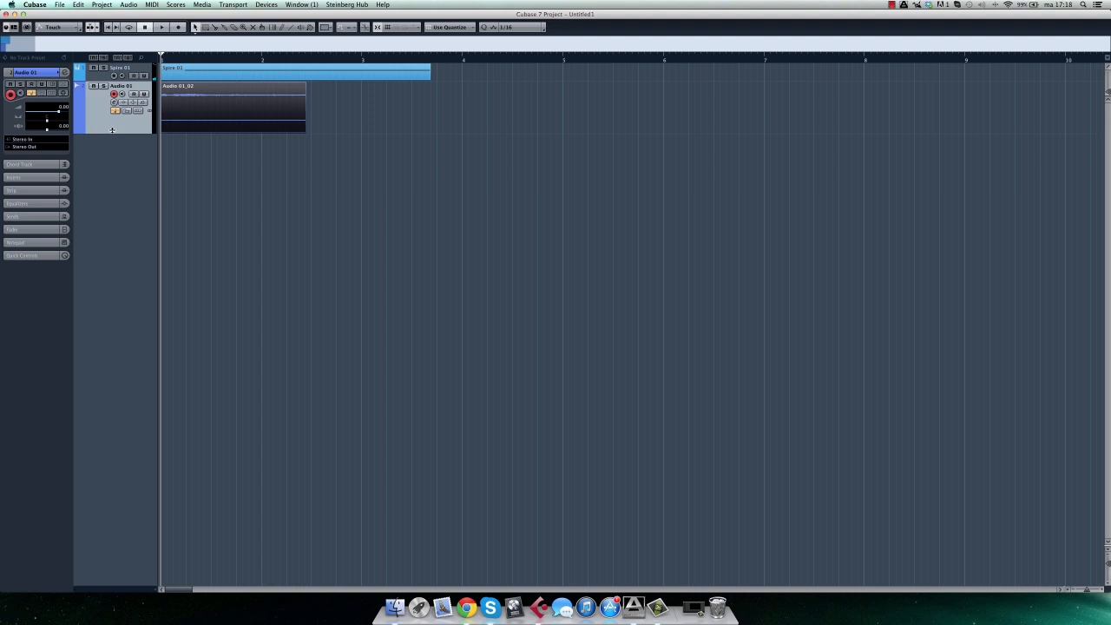
left_click(30, 149)
left_click(48, 185)
left_click(37, 147)
left_click(53, 195)
key("Delete")
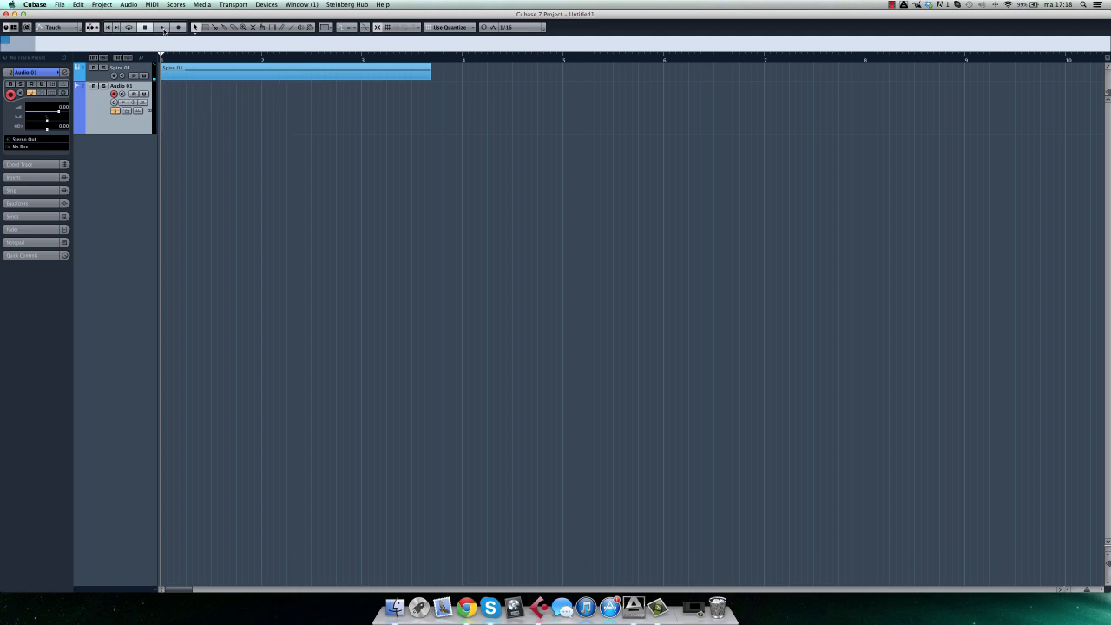
Step: Record the Spire part onto the audio track from the project start to just before bar 3
left_click(178, 27)
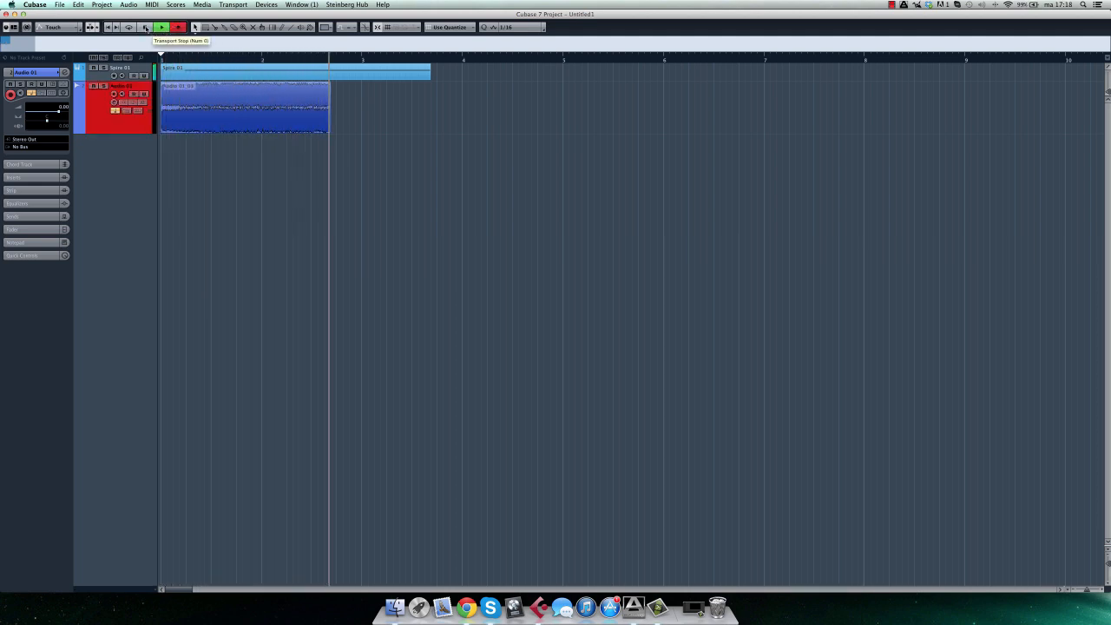
left_click(145, 27)
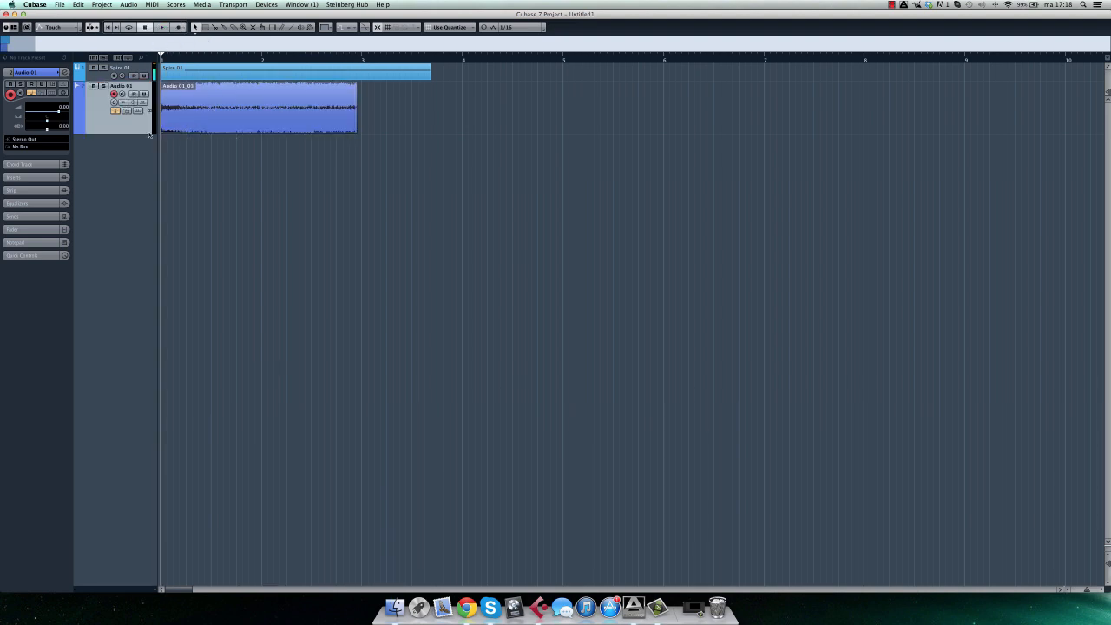
Step: Duplicate the audio track and move the recorded clip from the original track onto the copy
right_click(94, 118)
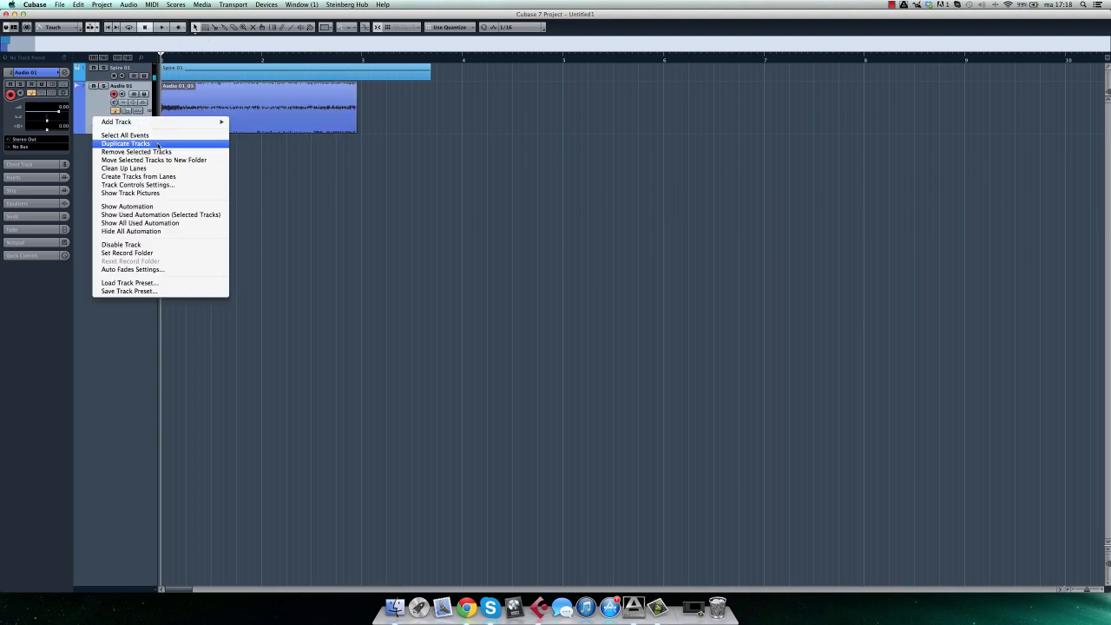
left_click(126, 143)
left_click_drag(178, 107, 177, 160)
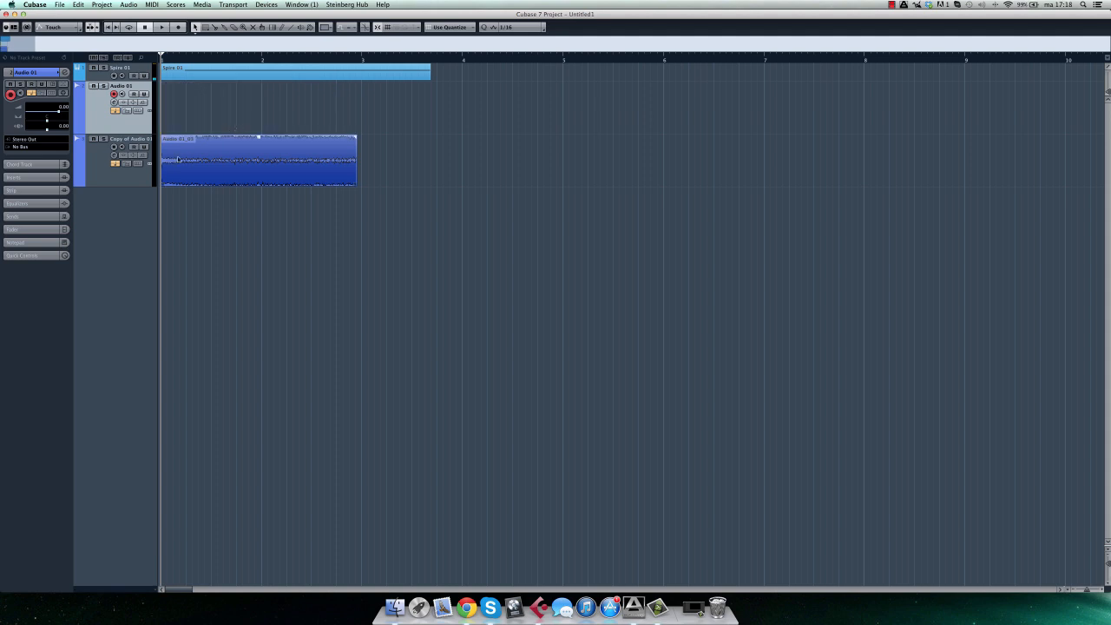
Step: Set the duplicated audio track's input to Stereo In and its output to Stereo Out
left_click(92, 180)
left_click(38, 147)
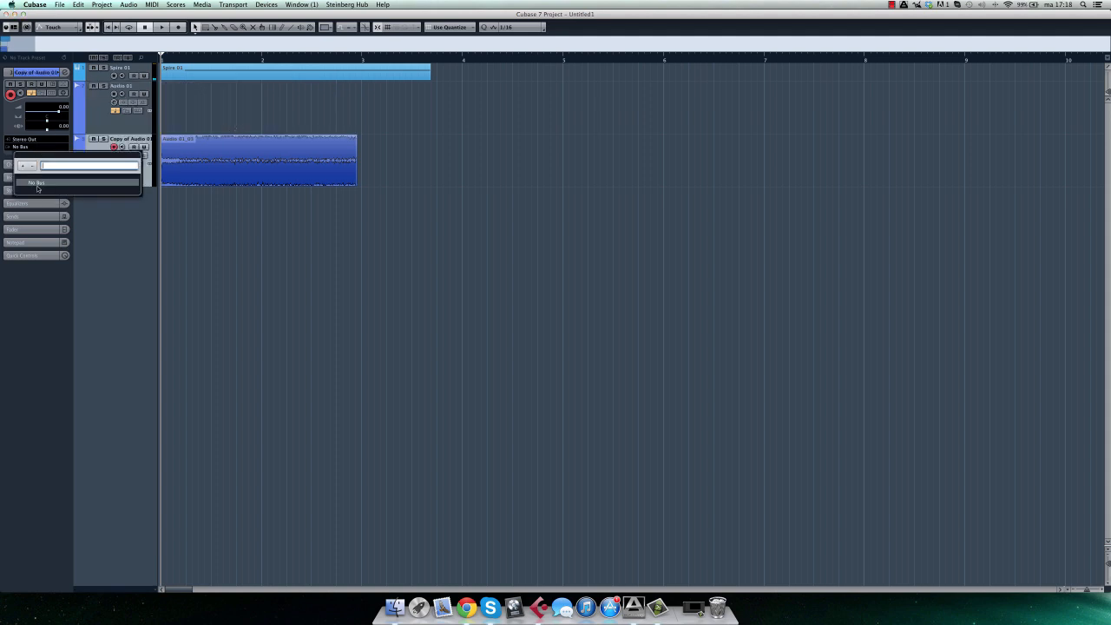
left_click(30, 139)
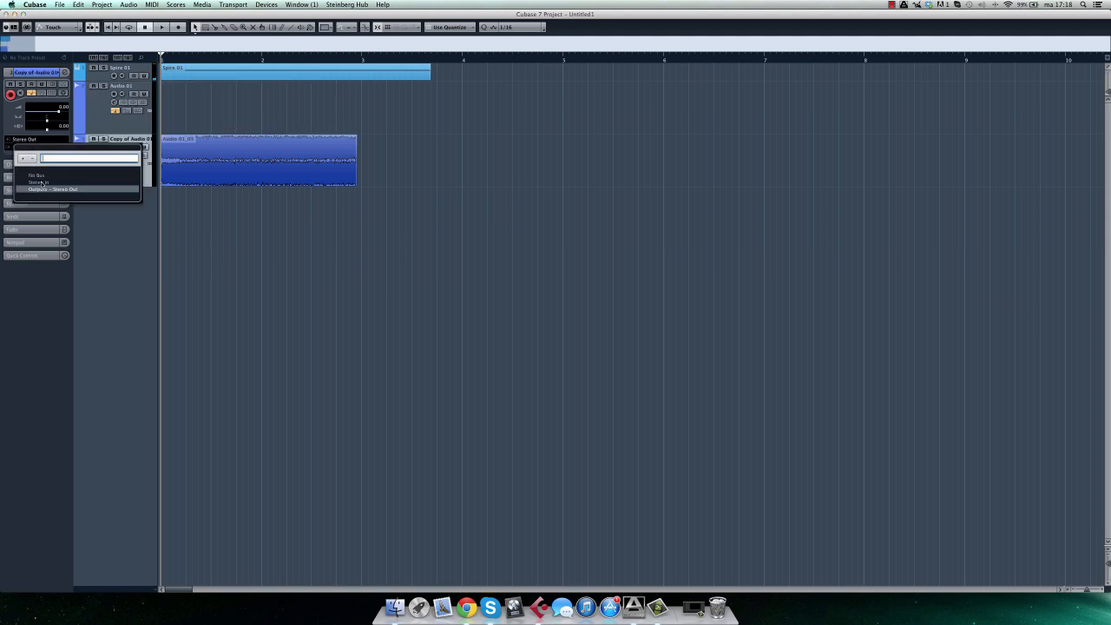
left_click(42, 182)
left_click(35, 145)
left_click(51, 192)
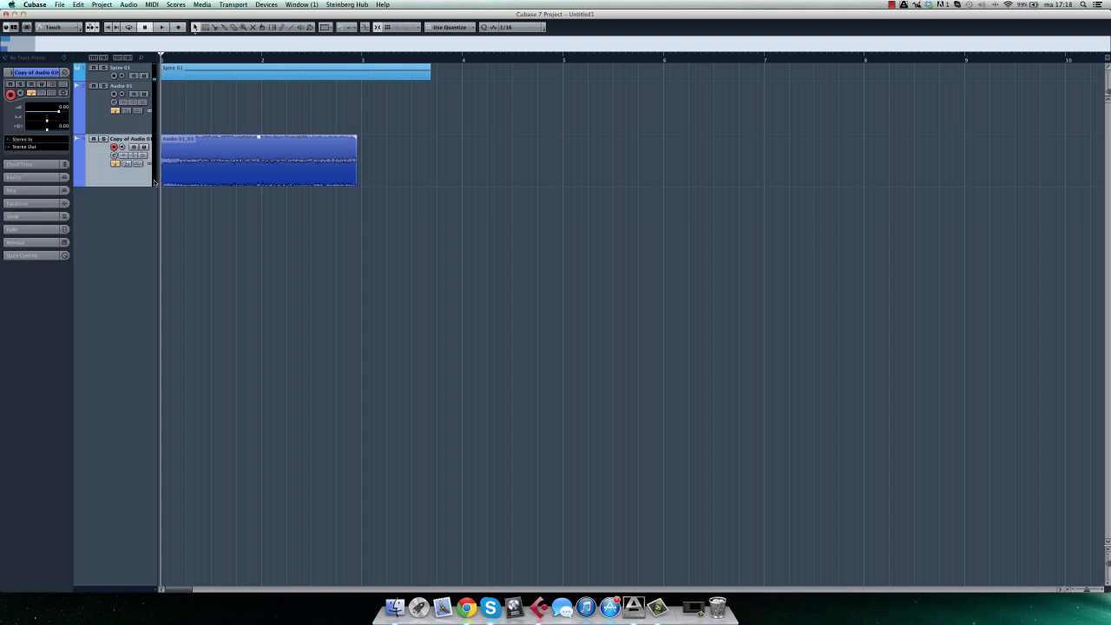
Step: Solo the duplicated audio track and play back the recorded clip
key("space")
left_click(104, 139)
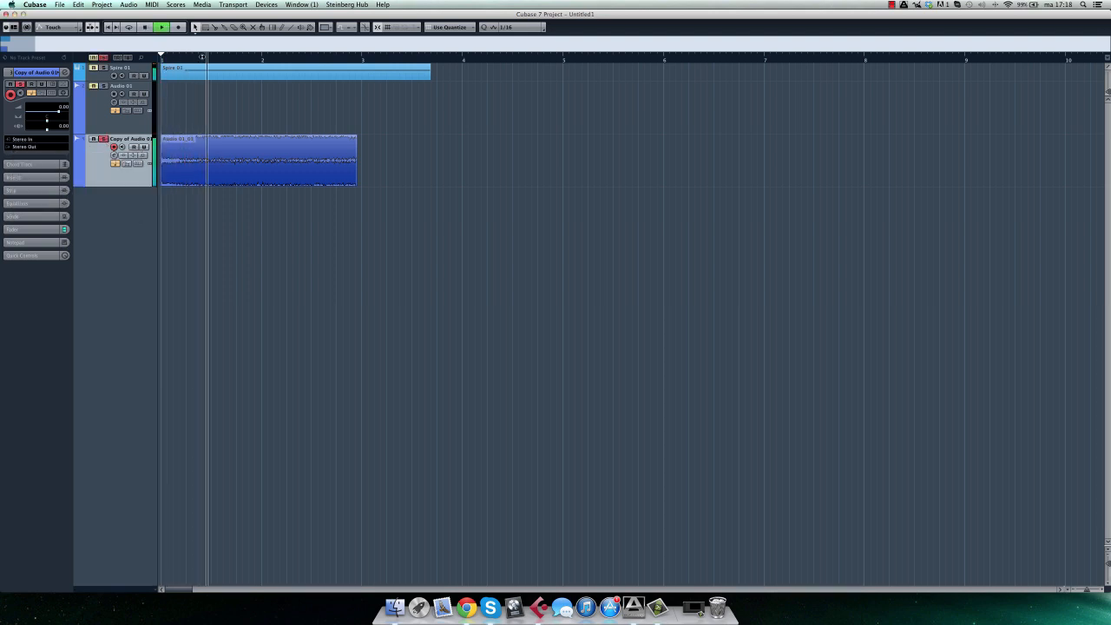
key("space")
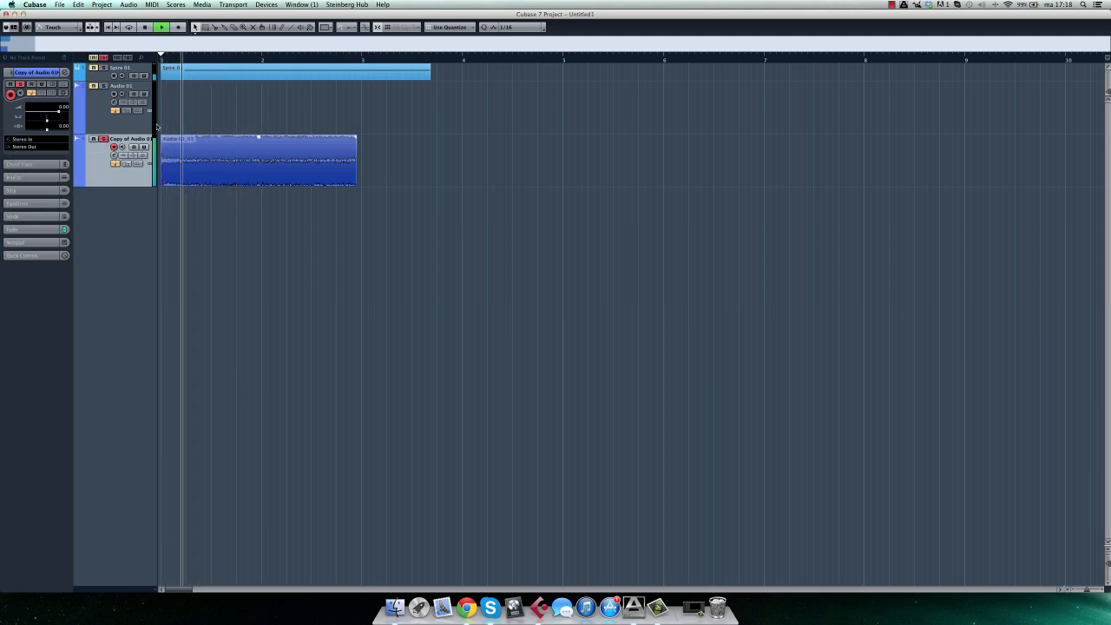
key("space")
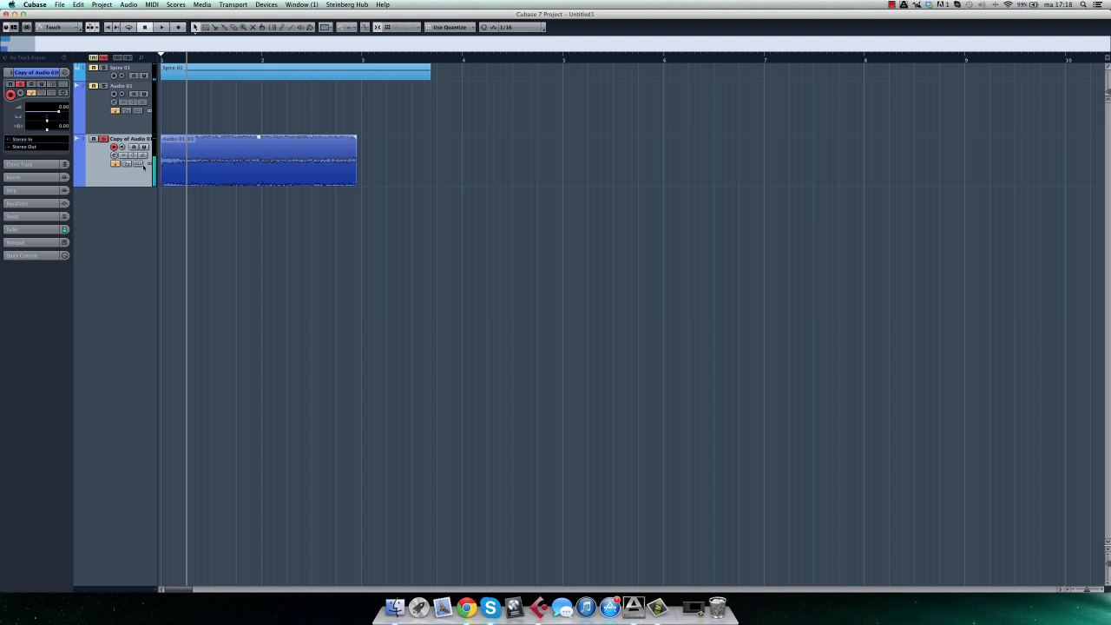
Step: Try a Pitch Shift envelope on the recorded clip with its midpoint pulled down, preview it, and cancel the processing
right_click(269, 165)
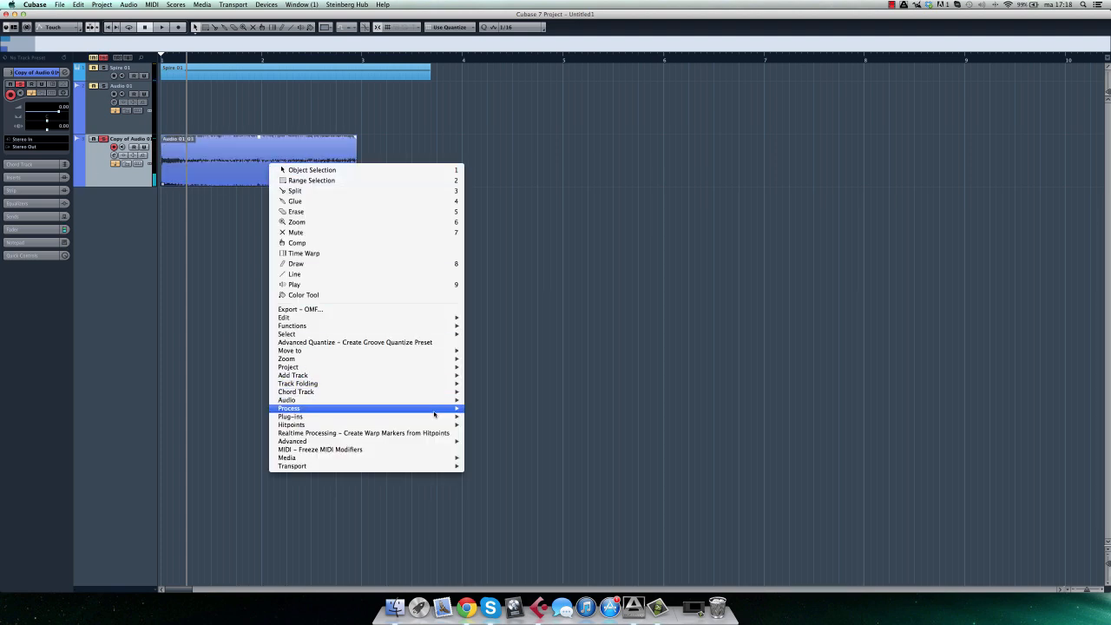
mouse_move(435, 409)
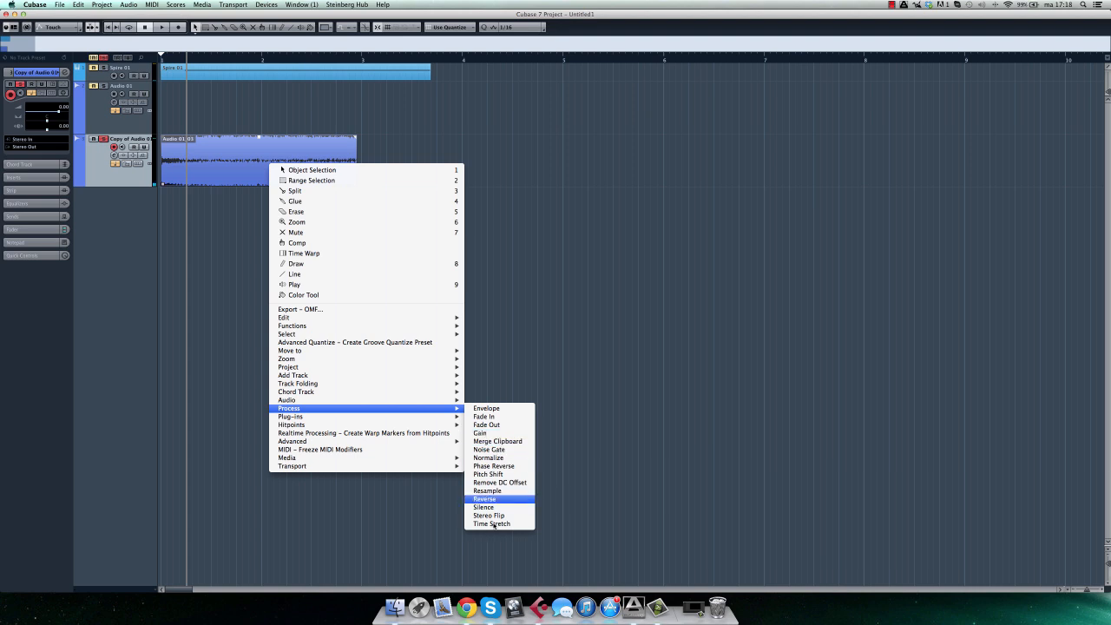
left_click(488, 474)
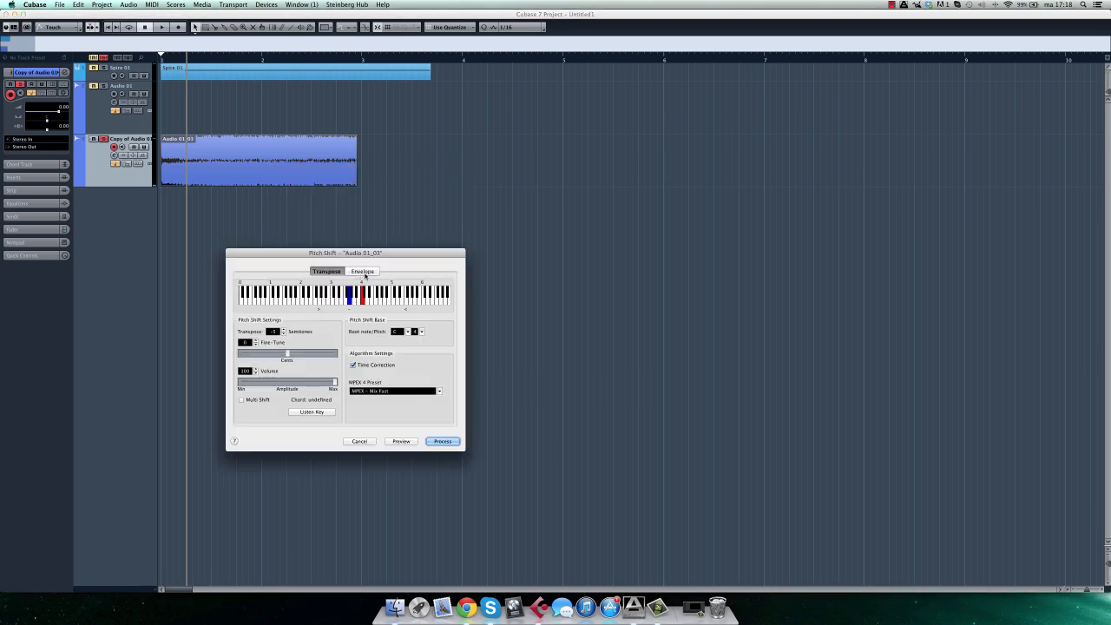
left_click(363, 271)
left_click_drag(345, 326, 345, 357)
left_click(397, 444)
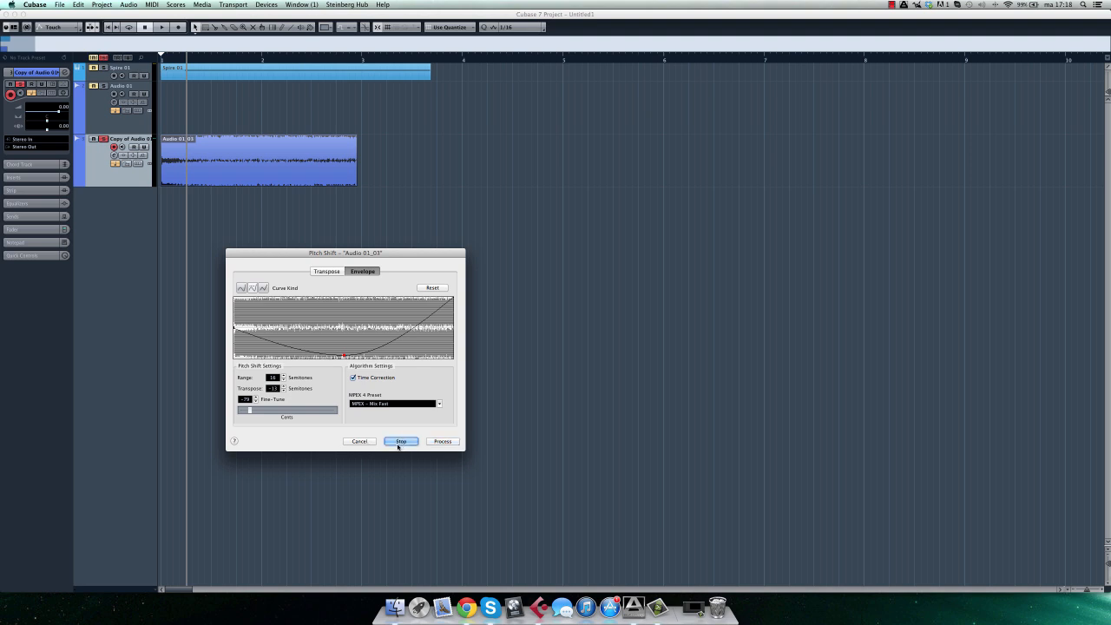
left_click(401, 444)
left_click(360, 441)
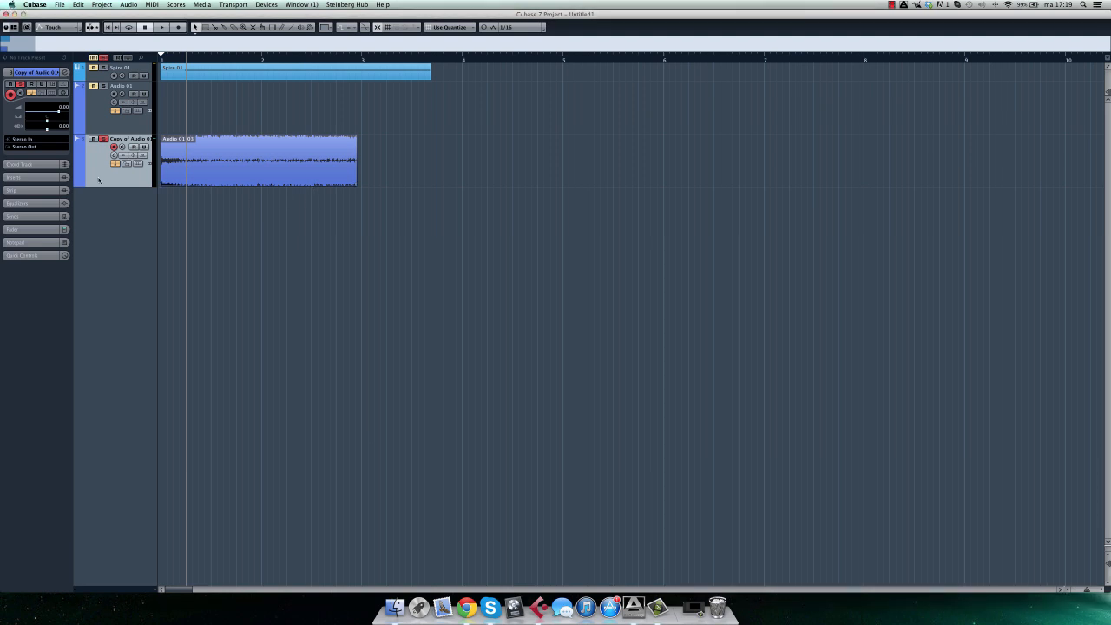
Step: Remove the duplicated audio track together with its recorded clip
right_click(102, 172)
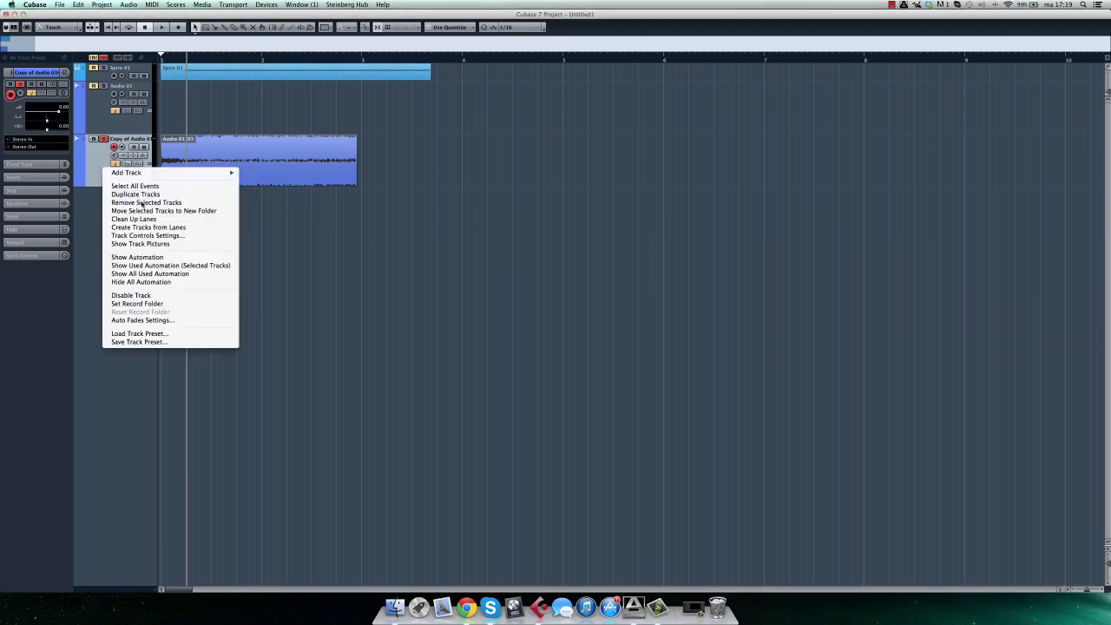
left_click(139, 203)
Step: Lower the Spire 01 track's volume fader to -3.21
left_click(103, 76)
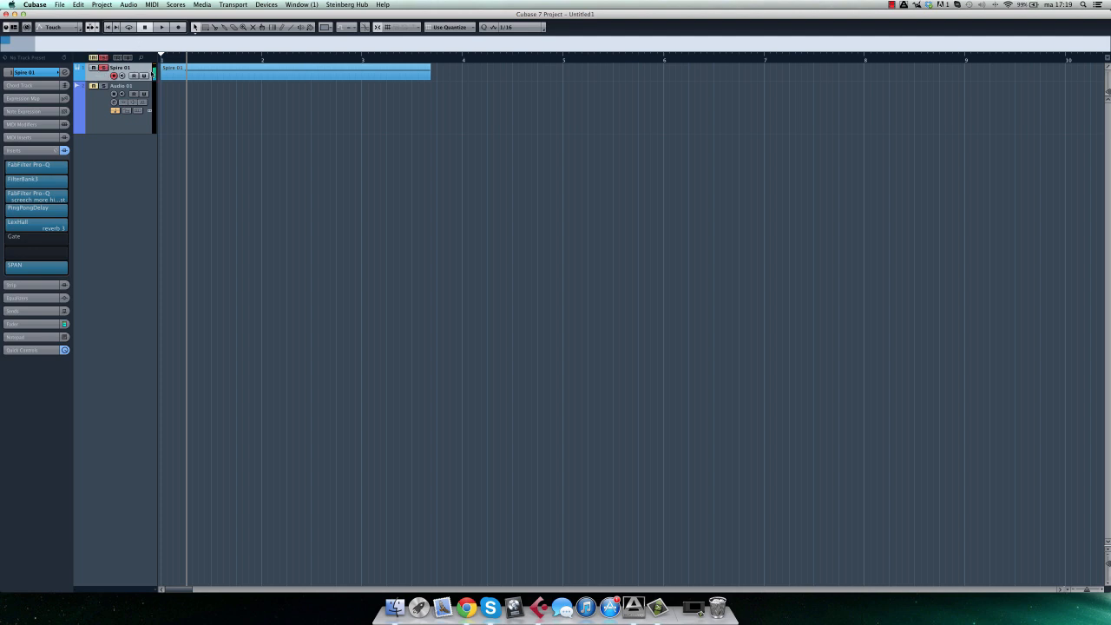
left_click(17, 324)
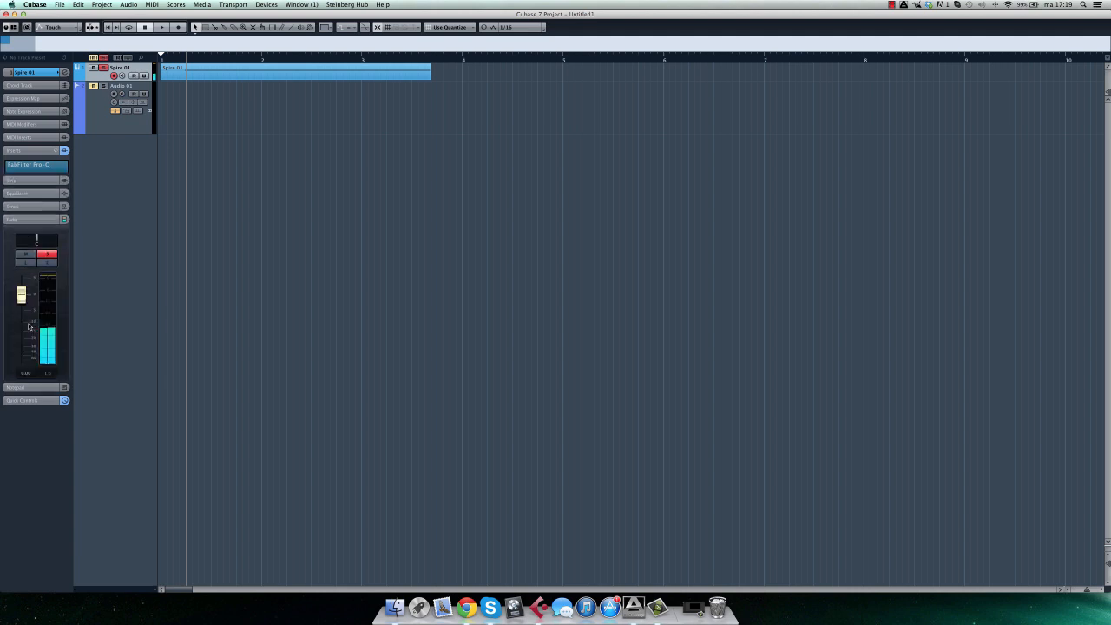
left_click_drag(21, 287, 21, 291)
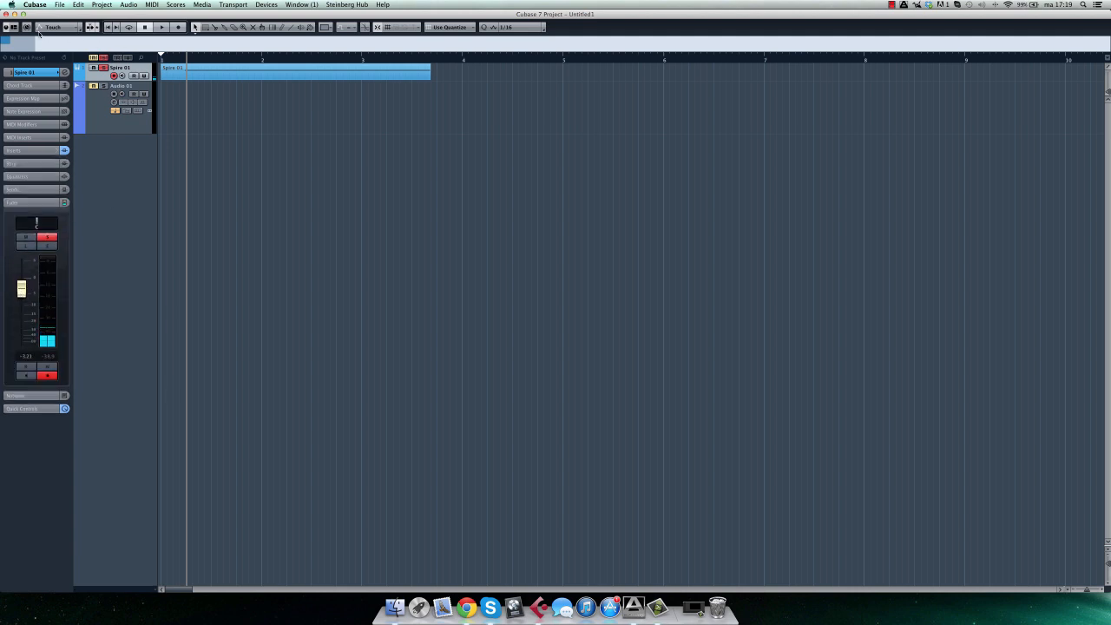
Step: Close the project without saving and keep the newly recorded files
left_click(6, 14)
left_click(537, 196)
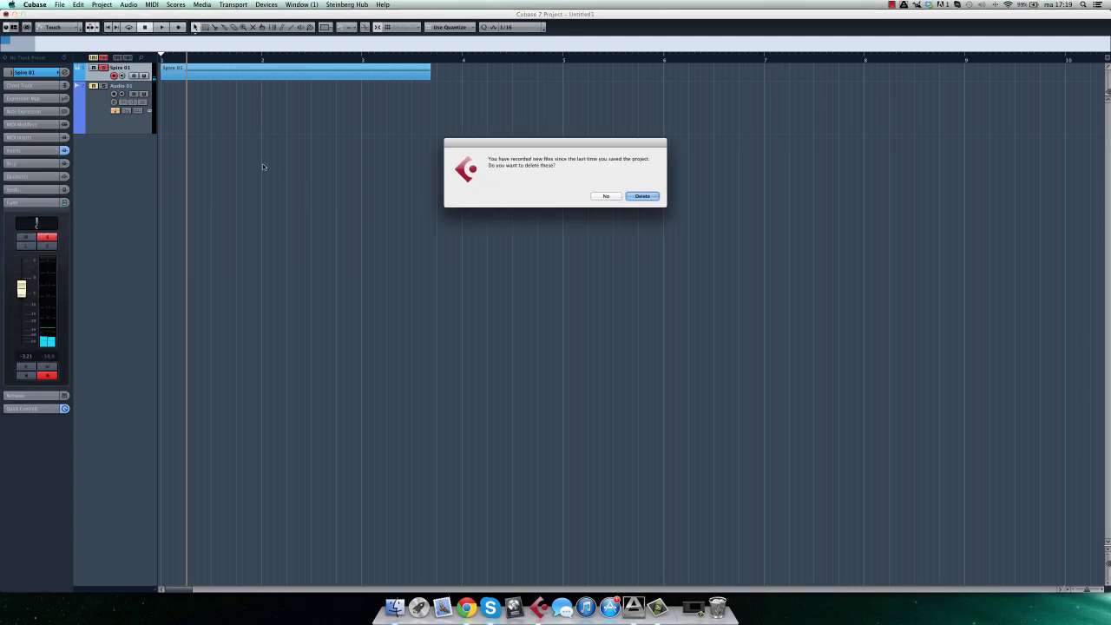
left_click(606, 196)
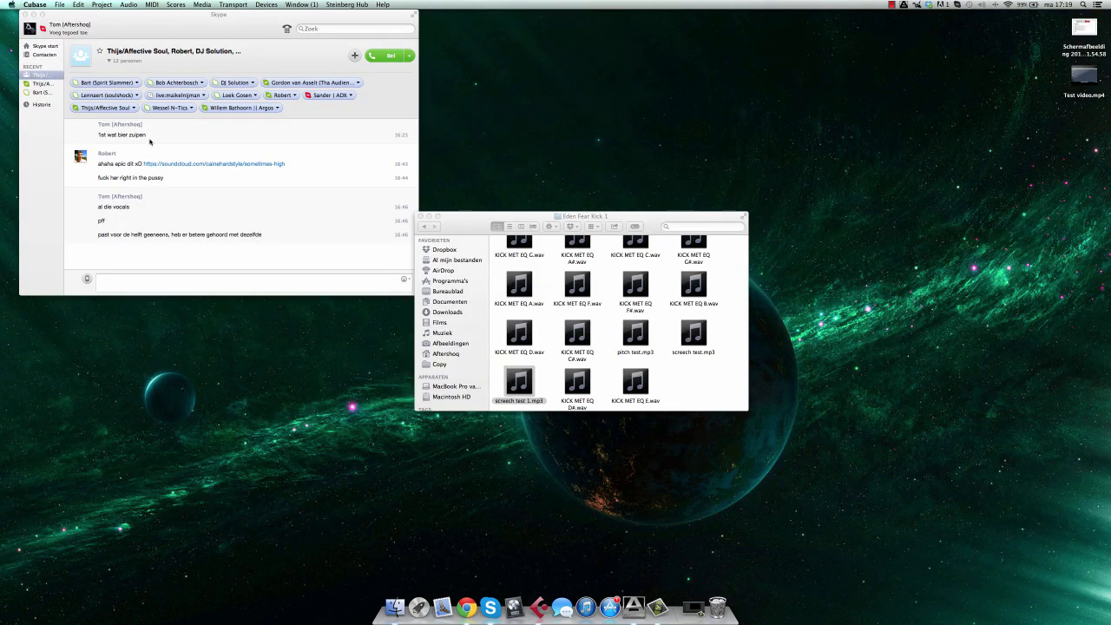
Step: Open the project named Untitled from the recent projects in the Steinberg Hub
left_click(59, 5)
left_click(64, 18)
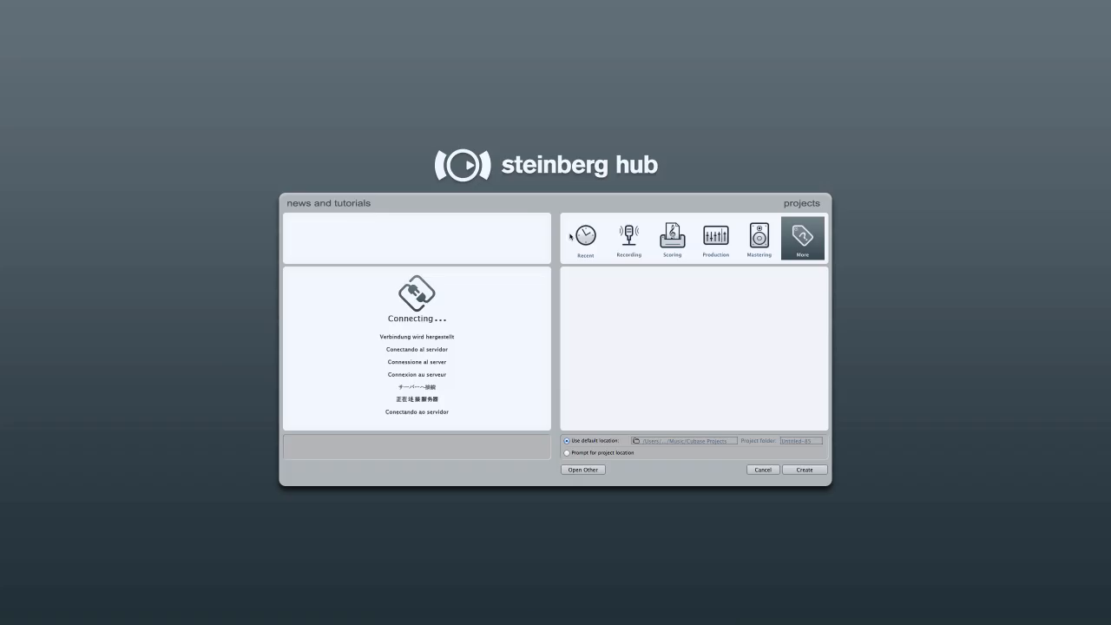
left_click(594, 254)
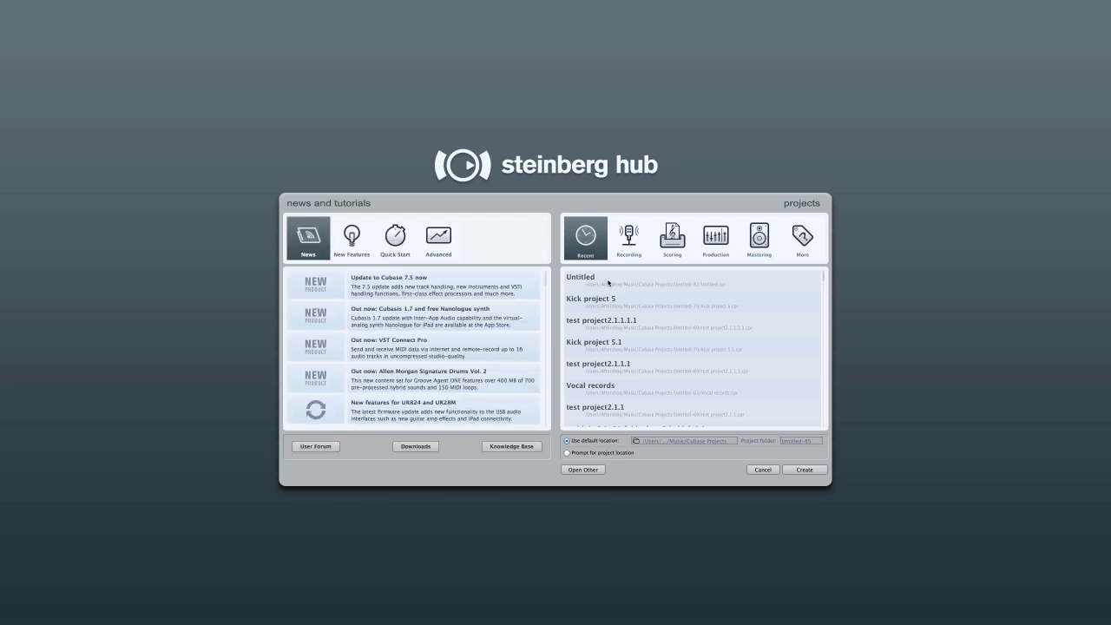
scroll(608, 282, "down", 5)
scroll(611, 286, "up", 5)
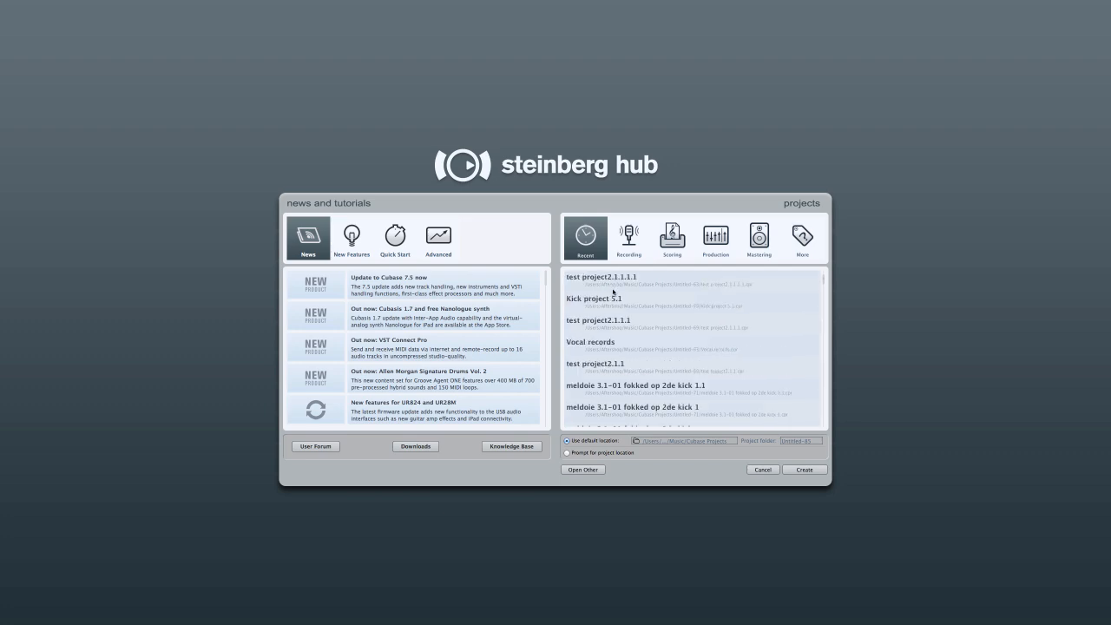
left_click(613, 291)
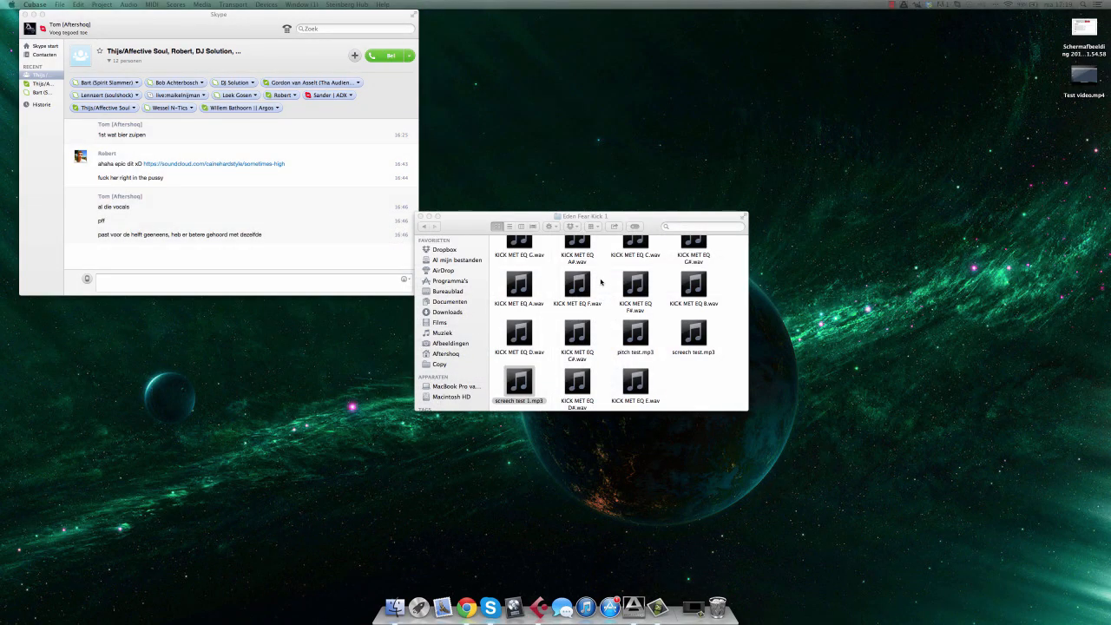
mouse_move(584, 294)
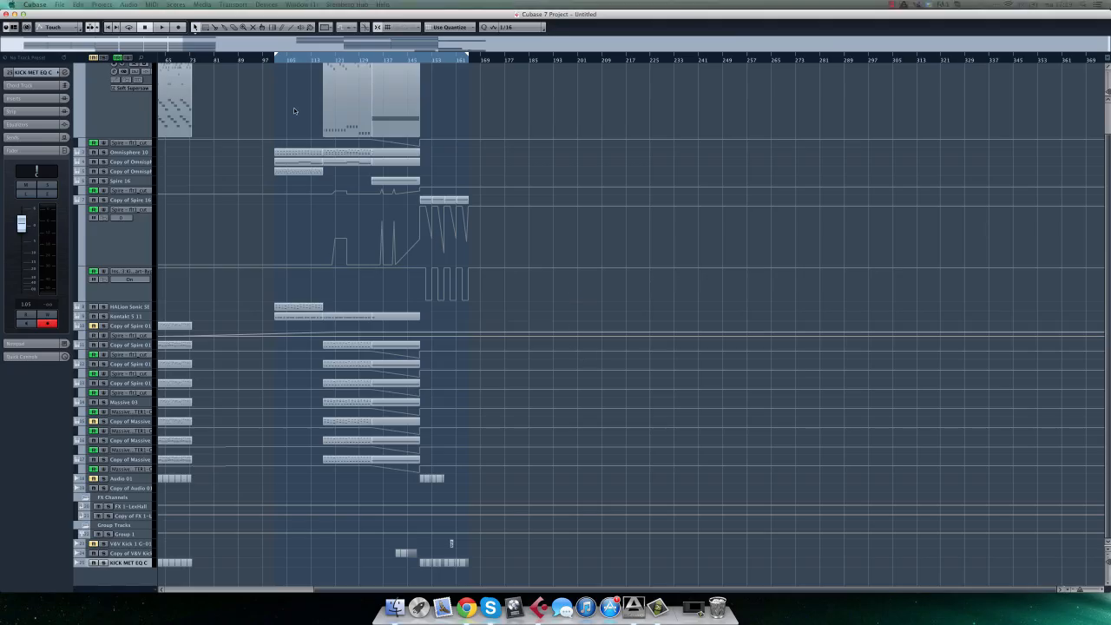
Step: Solo the Copy of Spire 16 track, look over its insert effects, and open its Spire instrument
left_click_drag(322, 60, 323, 152)
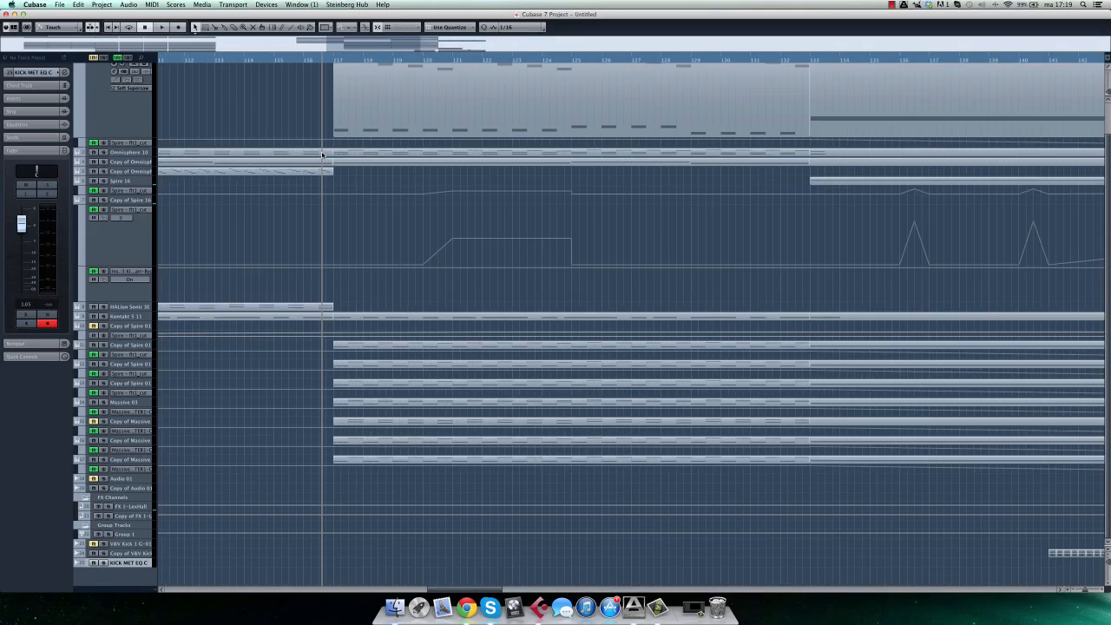
scroll(434, 210, "right", 1)
scroll(434, 209, "right", 10)
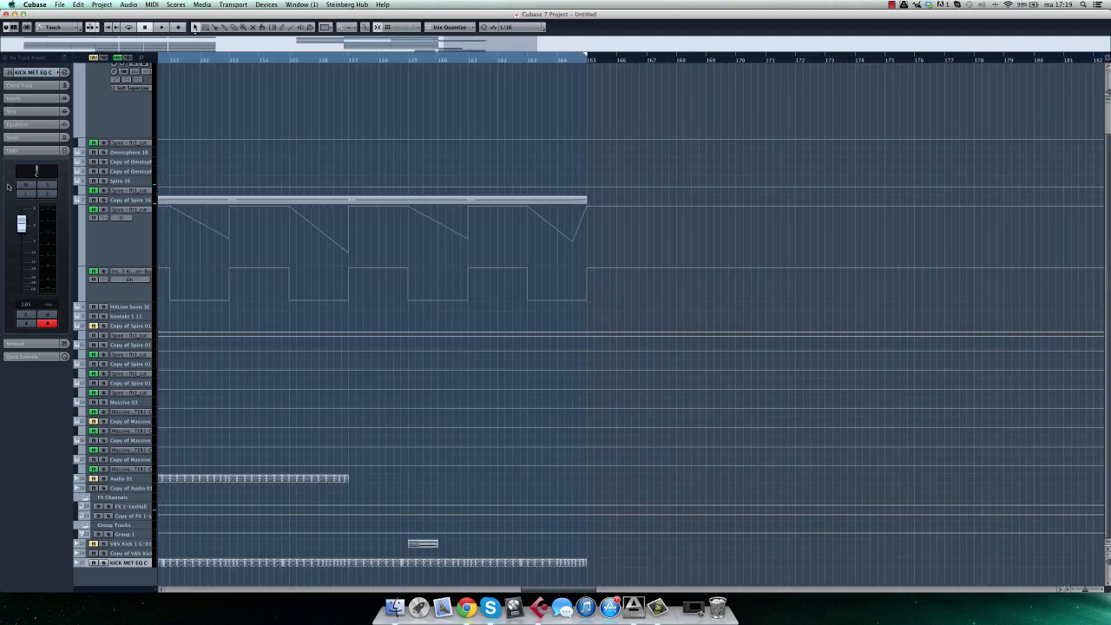
left_click(141, 203)
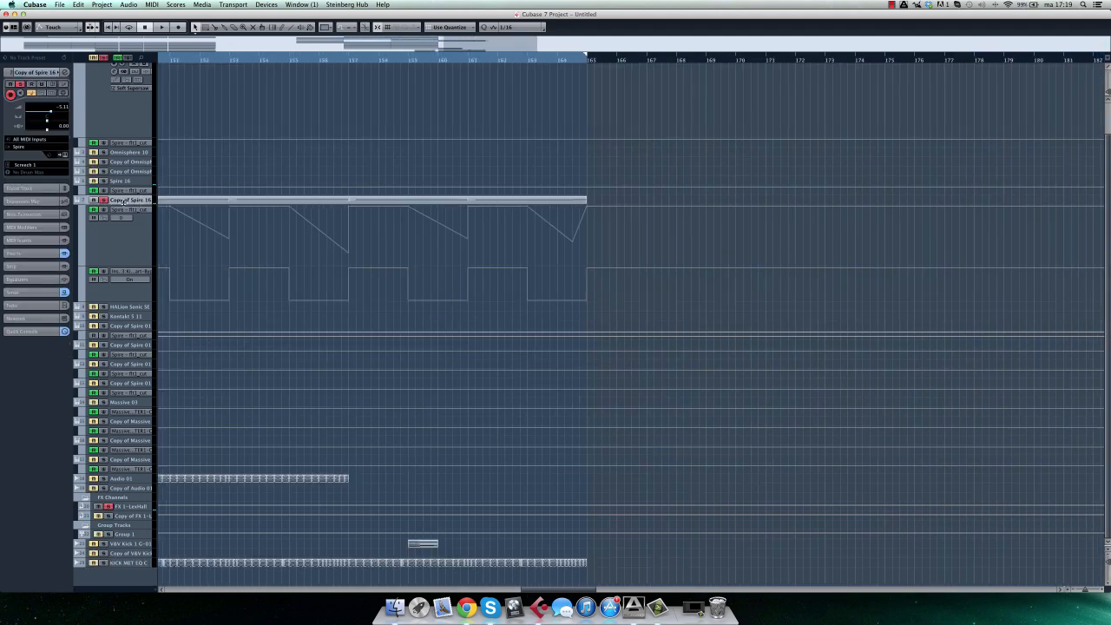
left_click(28, 253)
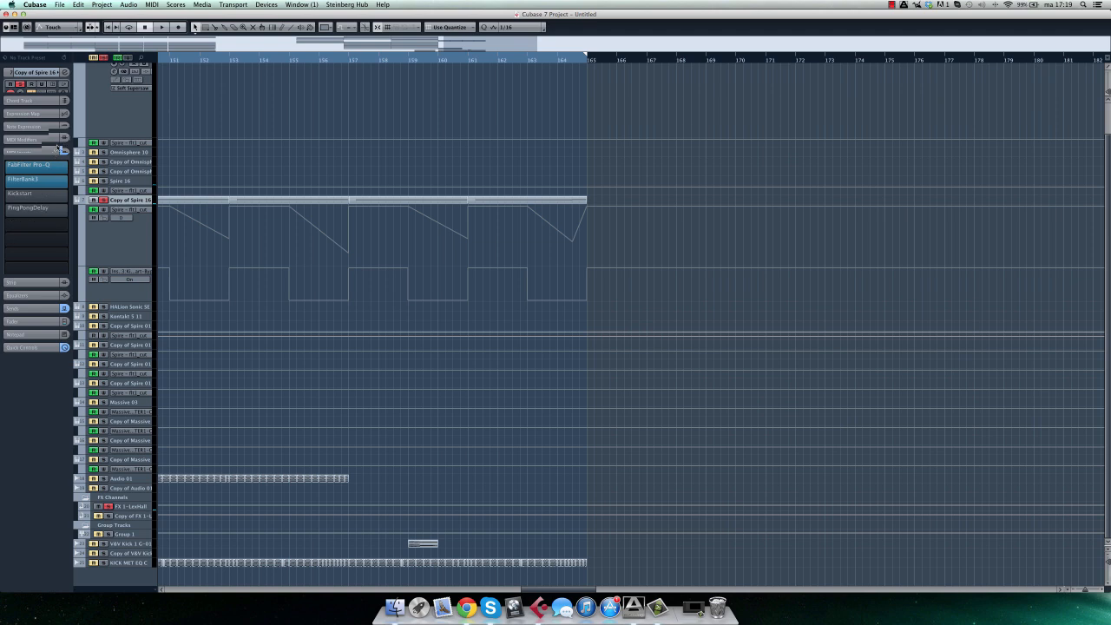
left_click(39, 72)
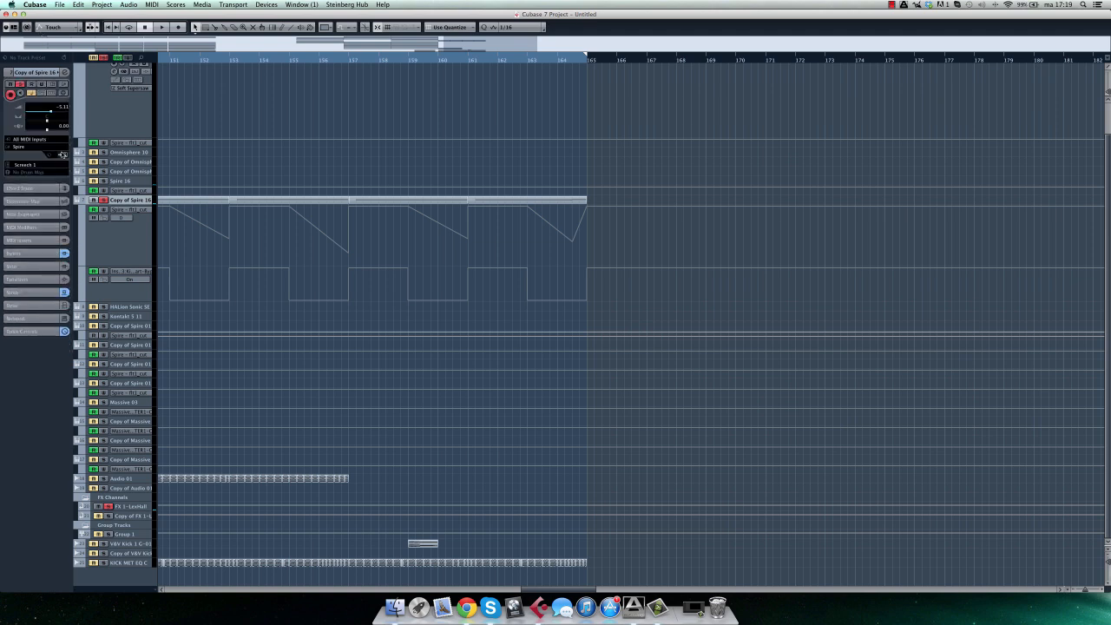
left_click(62, 154)
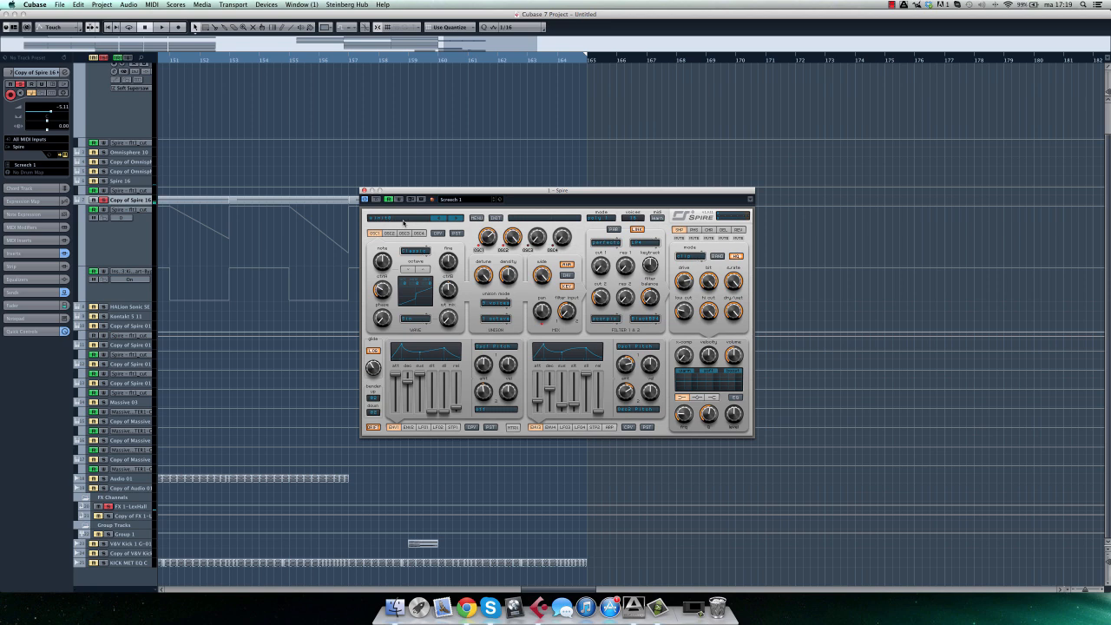
Step: Place the playback position just after bar 149 and show the sends of the Copy of Spire 16 track
scroll(261, 98, "left", 5)
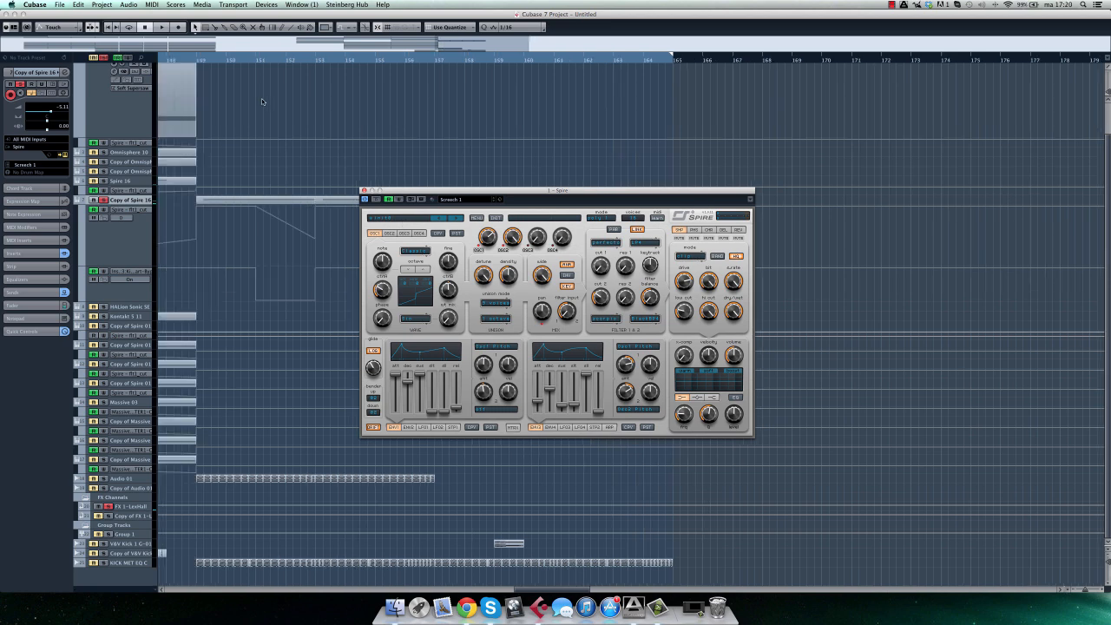
left_click(318, 59)
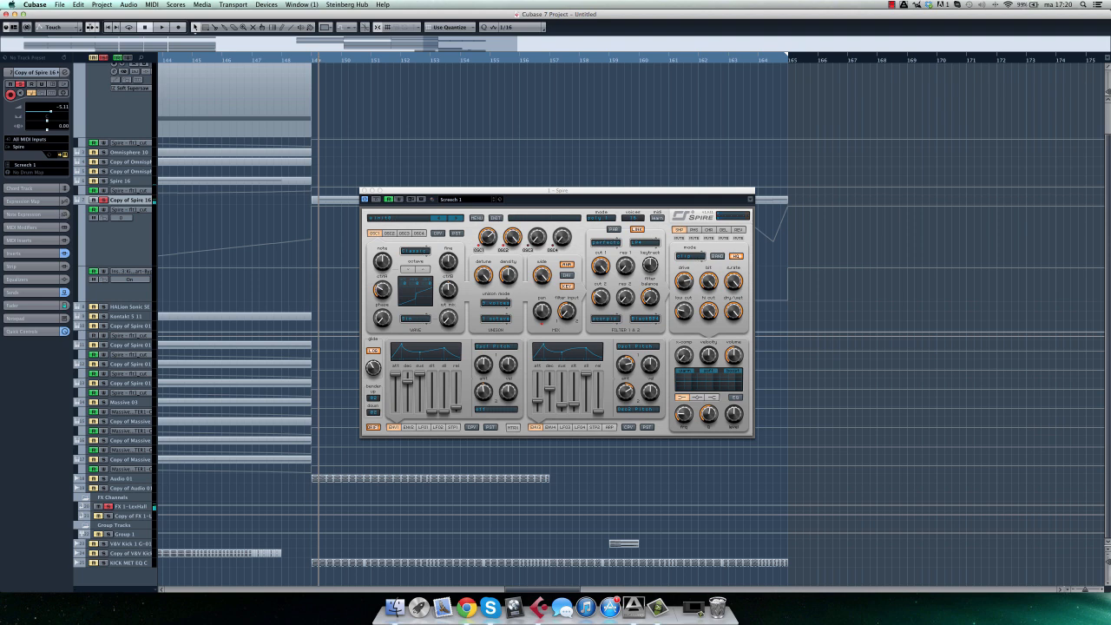
left_click(39, 293)
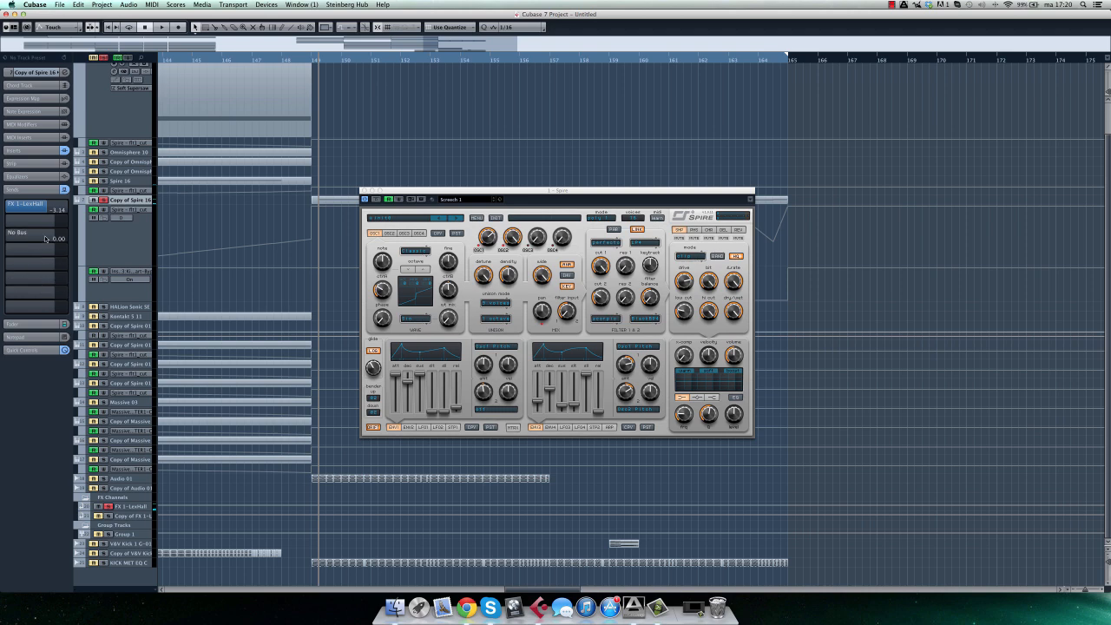
Step: Show the insert effects of the Copy of Spire 16 track and close its Spire instrument window
left_click(46, 151)
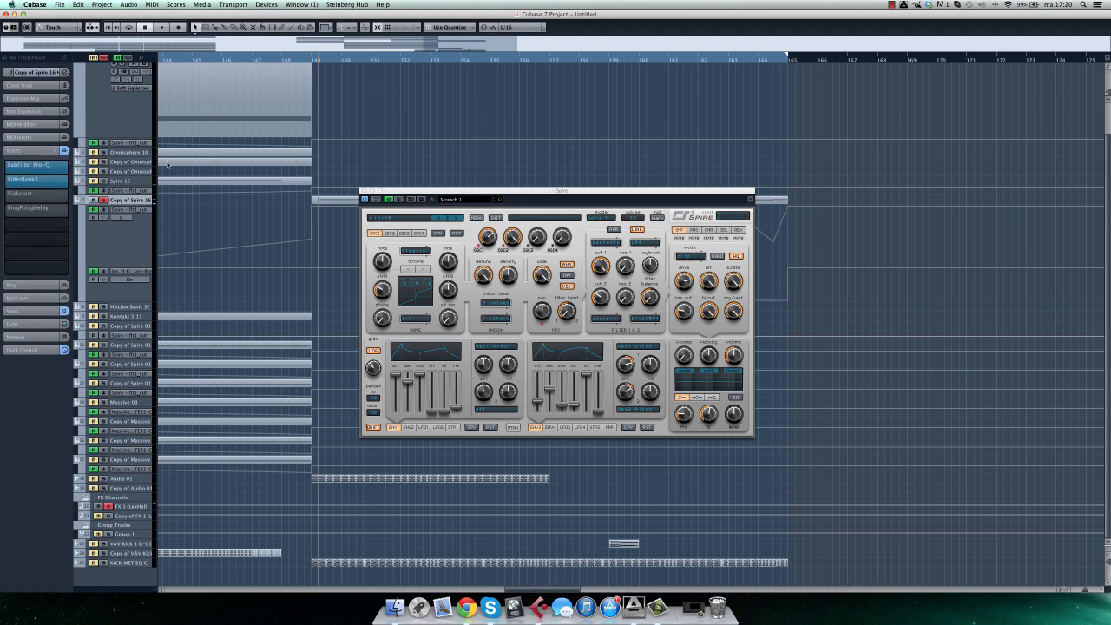
left_click(365, 190)
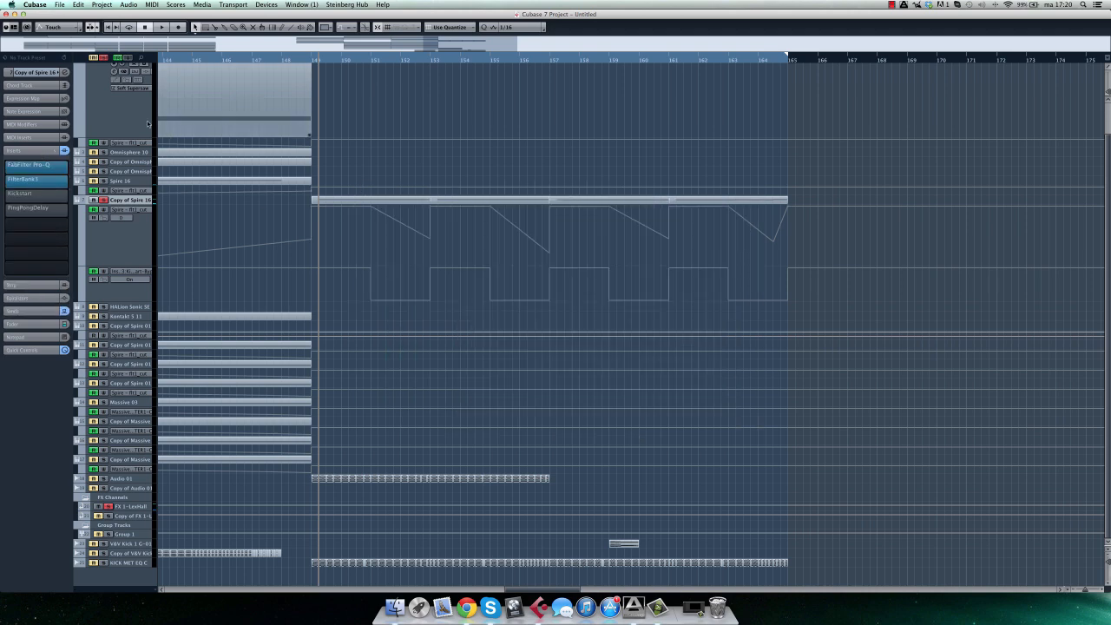
Step: Play the arrangement from just before bar 117, skipping ahead to just before bar 133 and just before bar 149
mouse_move(250, 59)
left_mouse_down()
mouse_move(127, 33)
mouse_move(233, 56)
left_mouse_up()
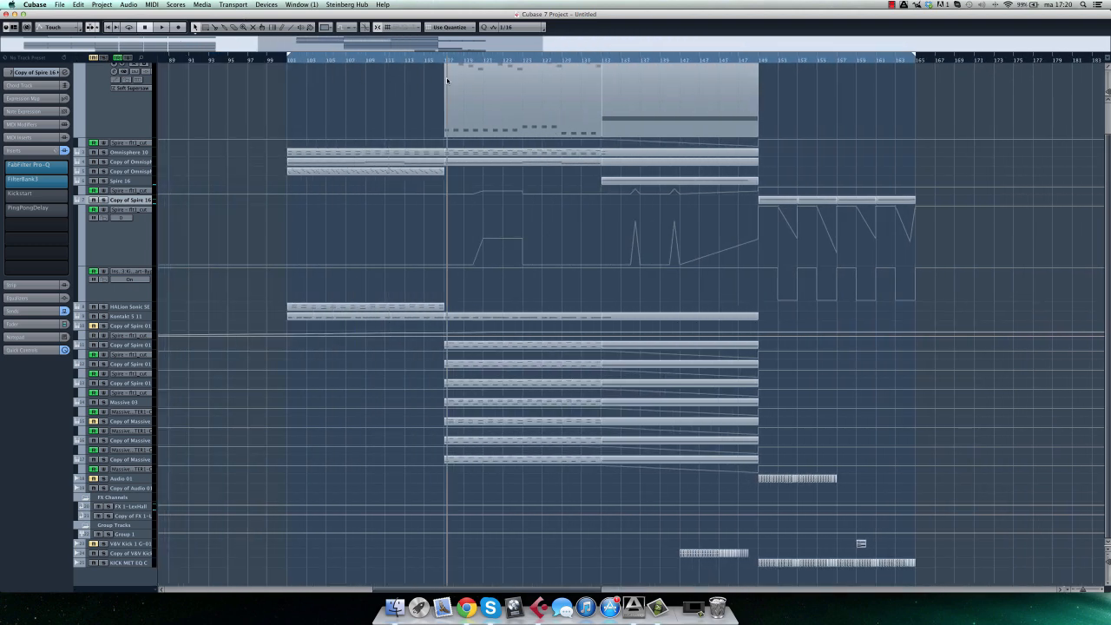
left_click_drag(438, 84, 441, 88)
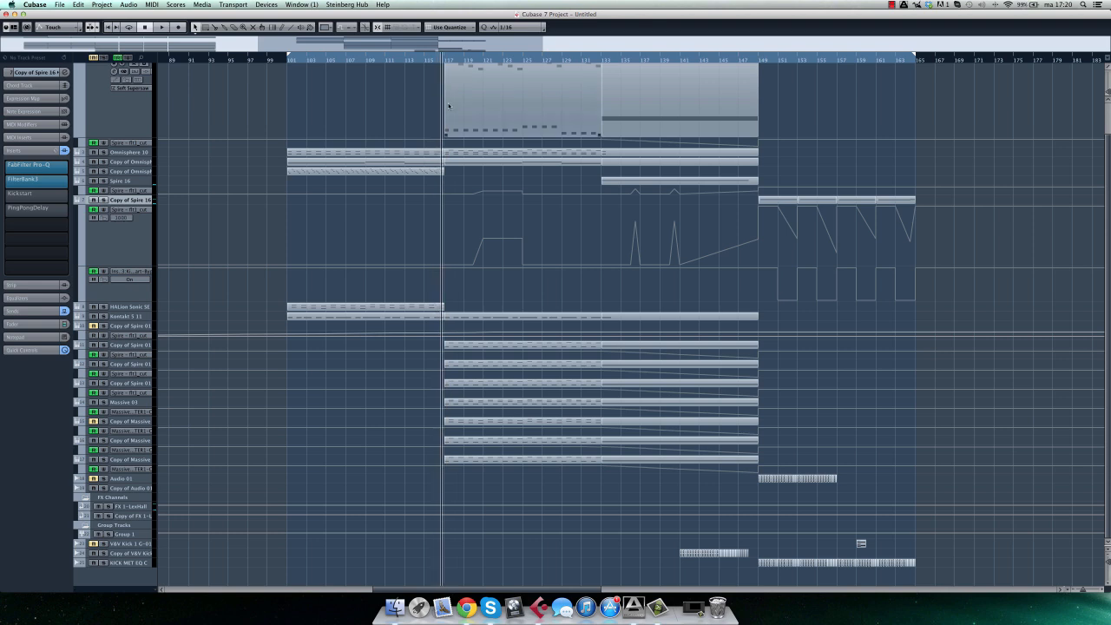
key("space")
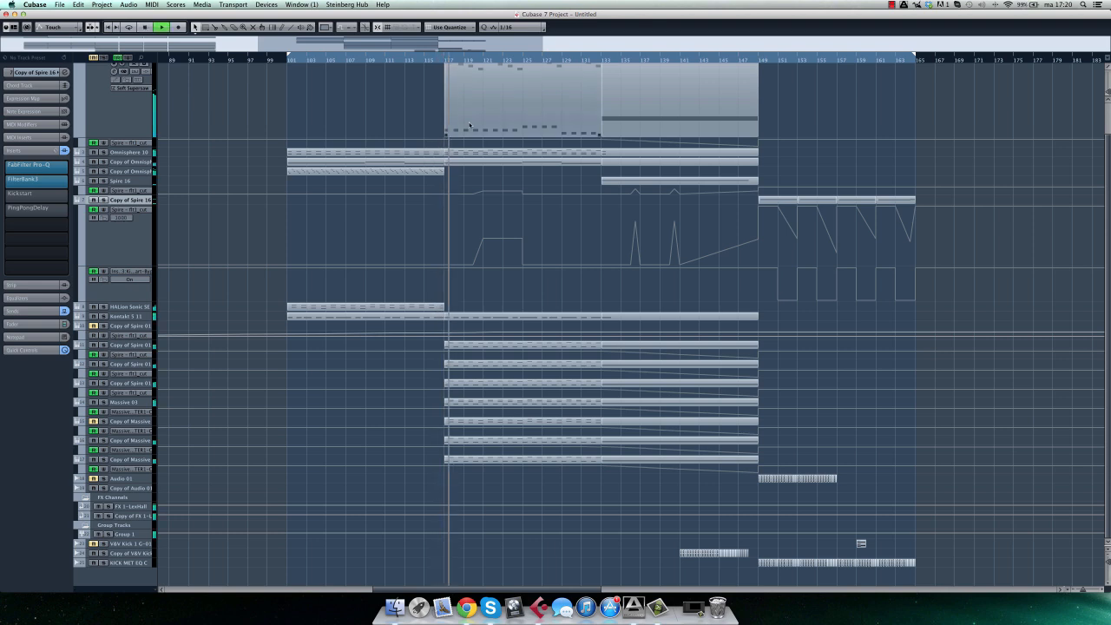
scroll(463, 174, "right", 5)
scroll(464, 174, "left", 2)
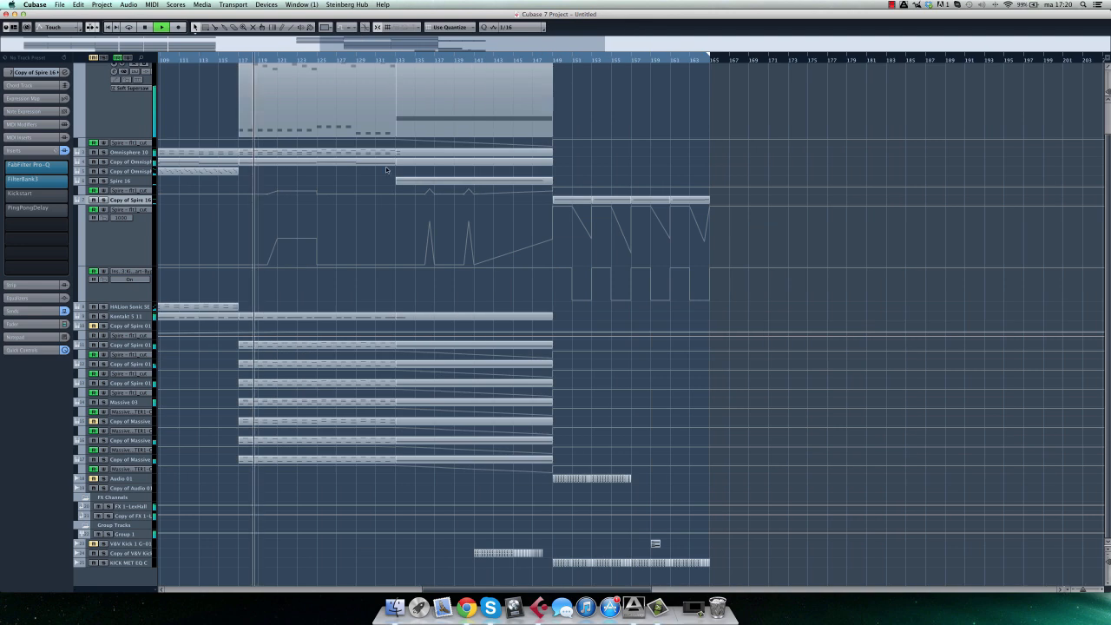
scroll(99, 100, "up", 3)
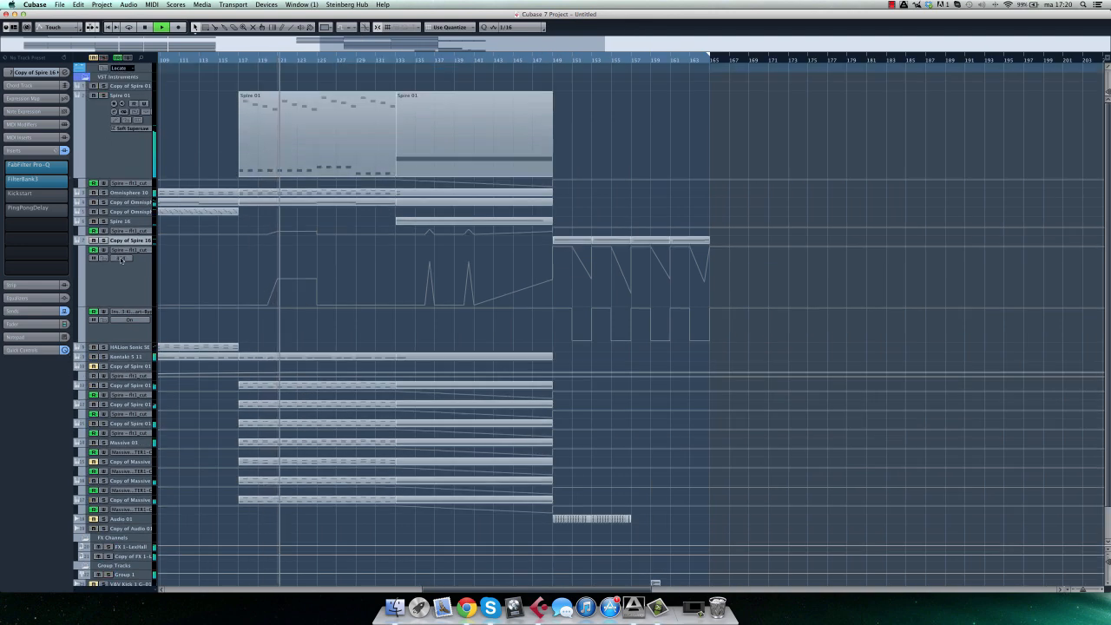
left_click(395, 61)
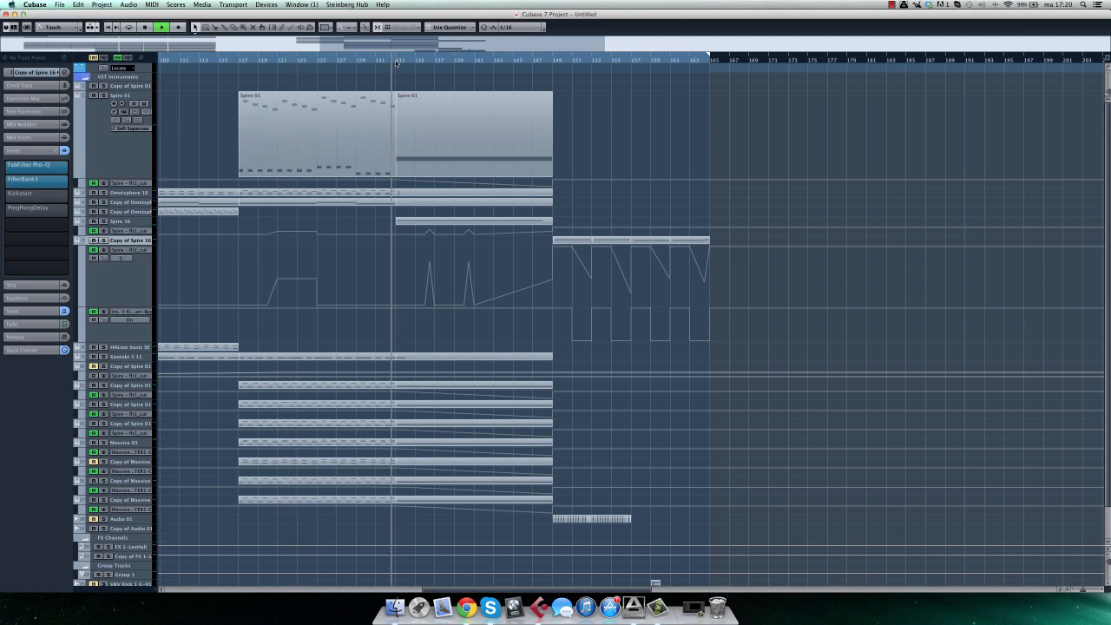
left_click(548, 74)
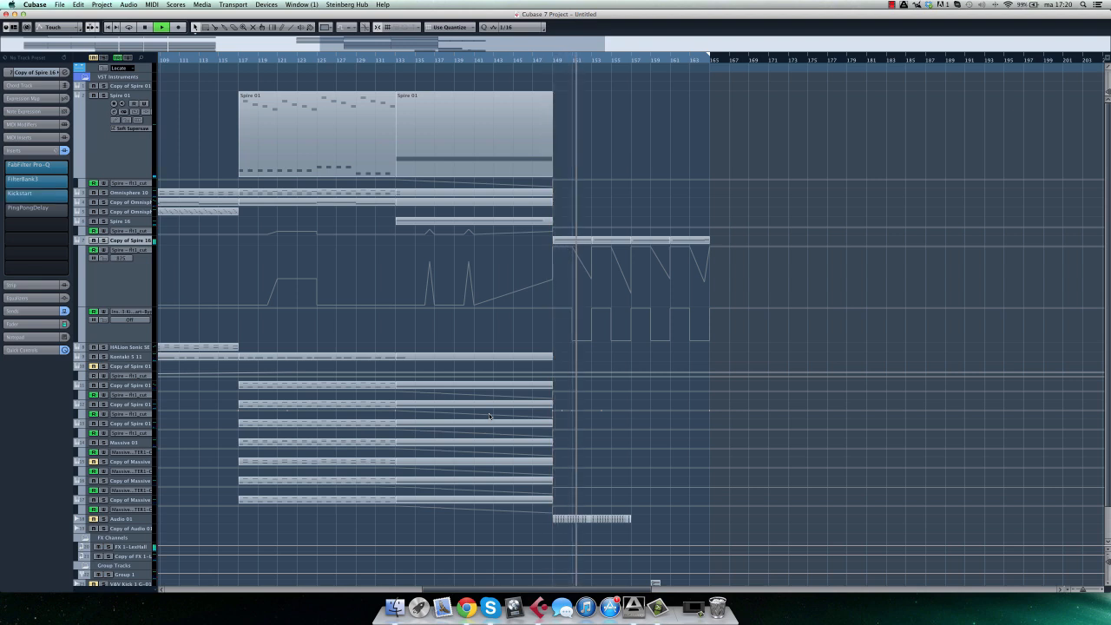
Step: View the notes of the Copy of Spire 16 part at bars 153 to 157 in the Key Editor, close it and stop playback
left_click(610, 242)
double_click(610, 242)
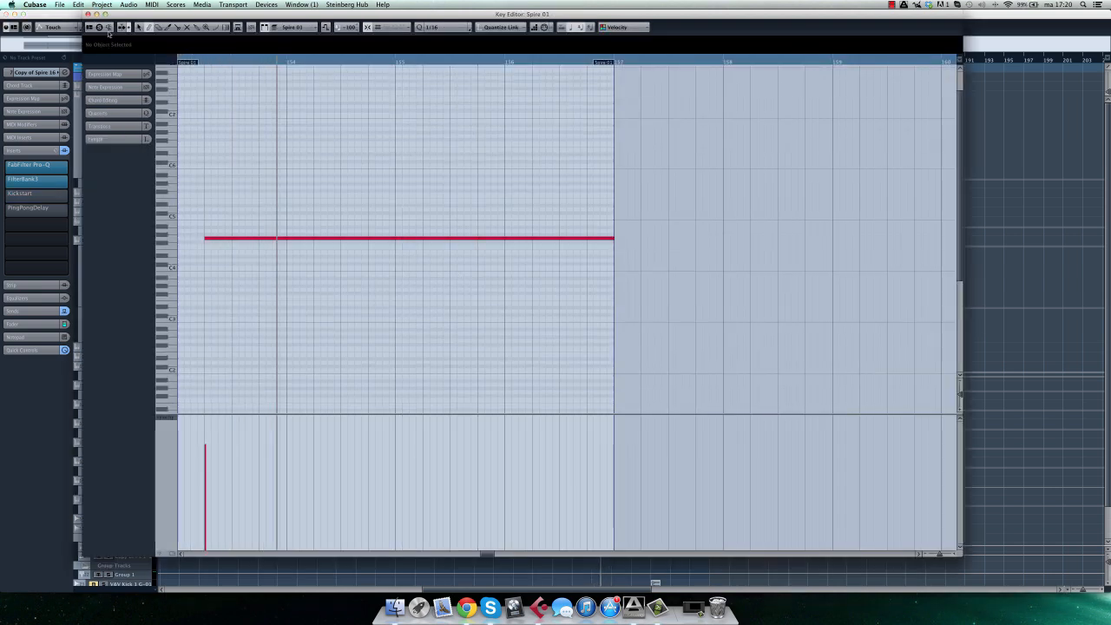
left_click(87, 15)
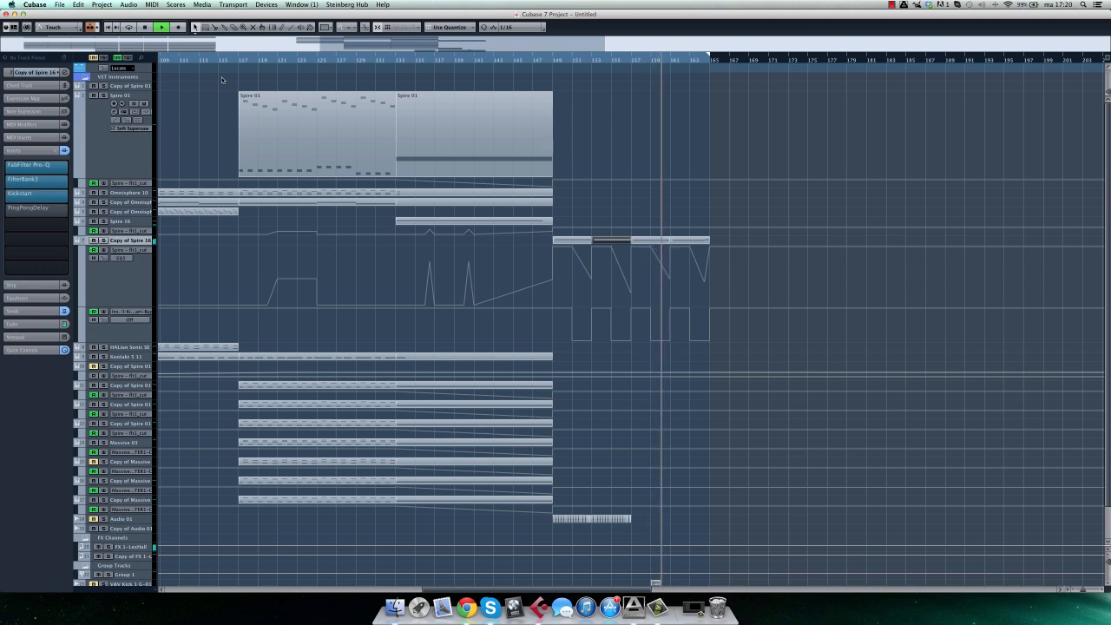
key("space")
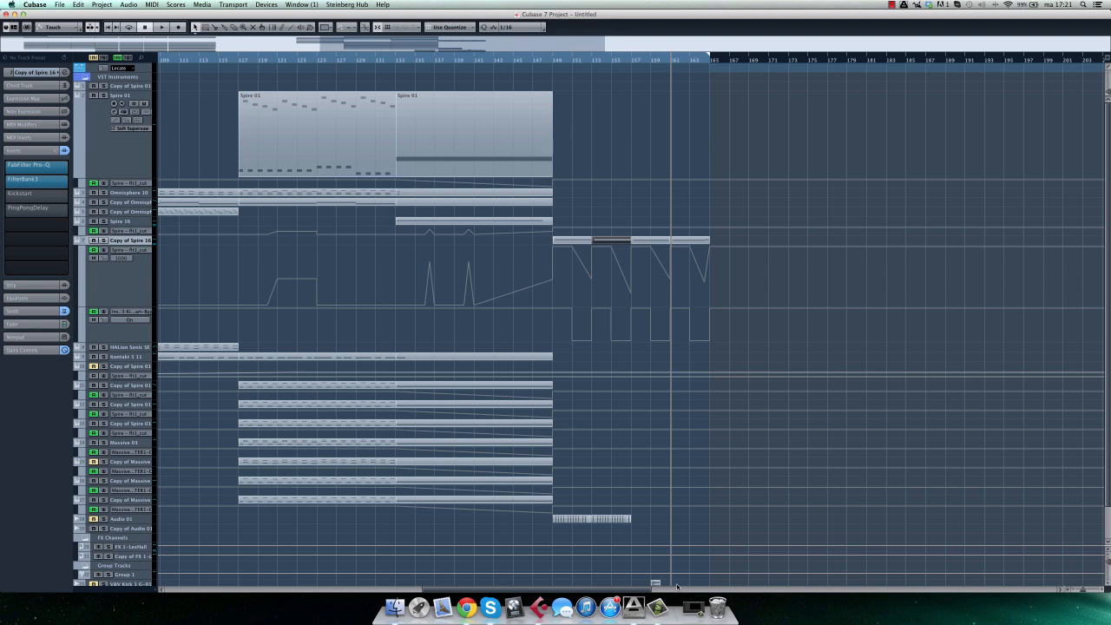
scroll(524, 320, "down", 2)
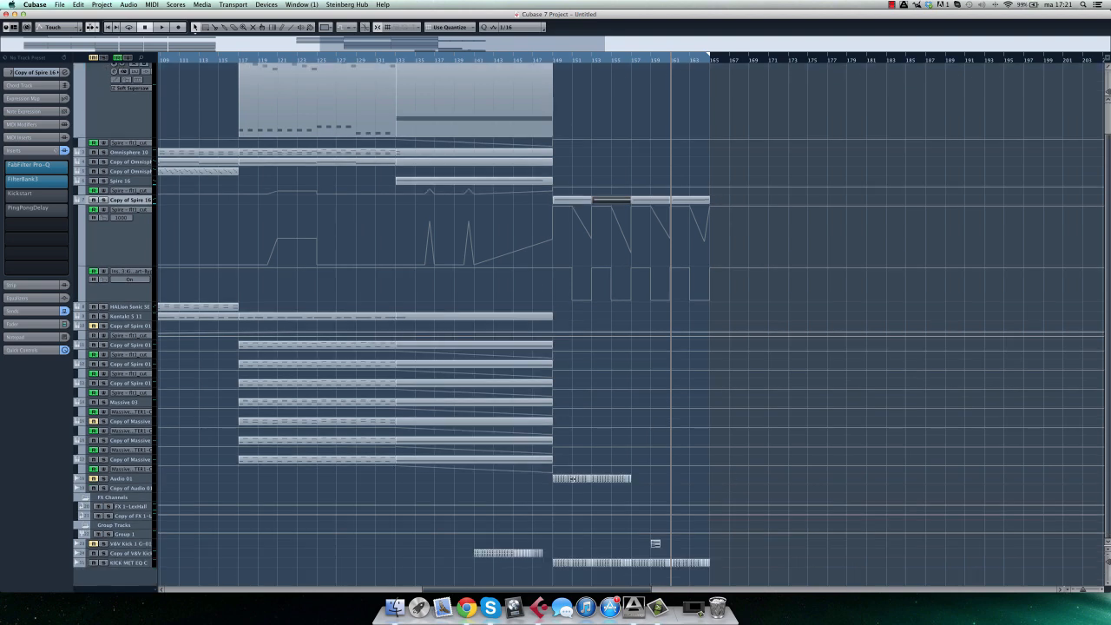
scroll(573, 476, "left", 3)
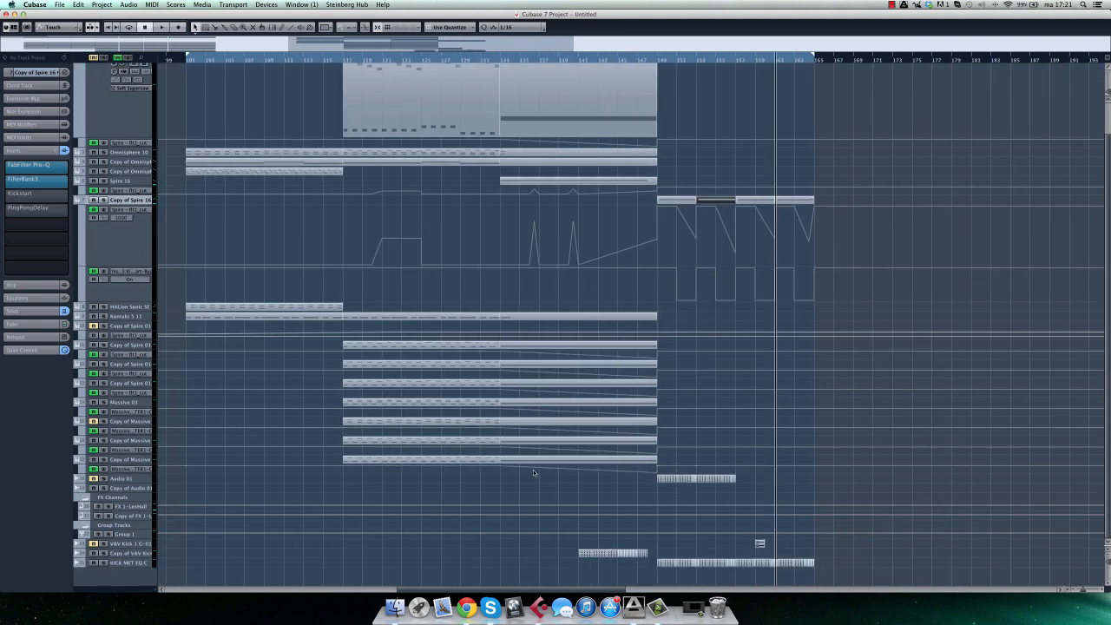
scroll(534, 472, "up", 2)
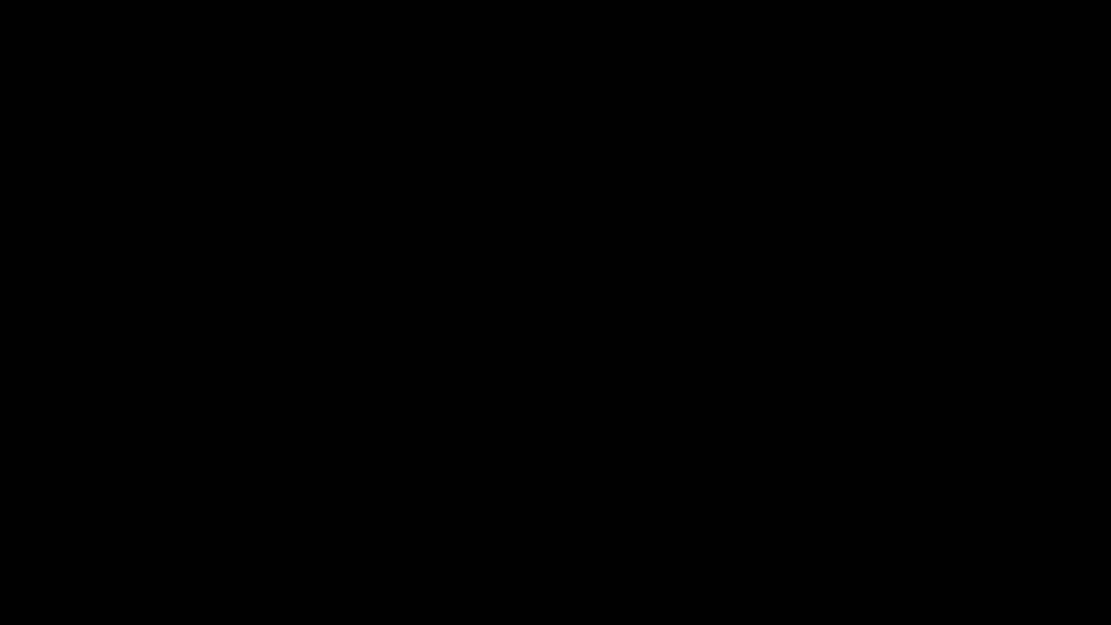